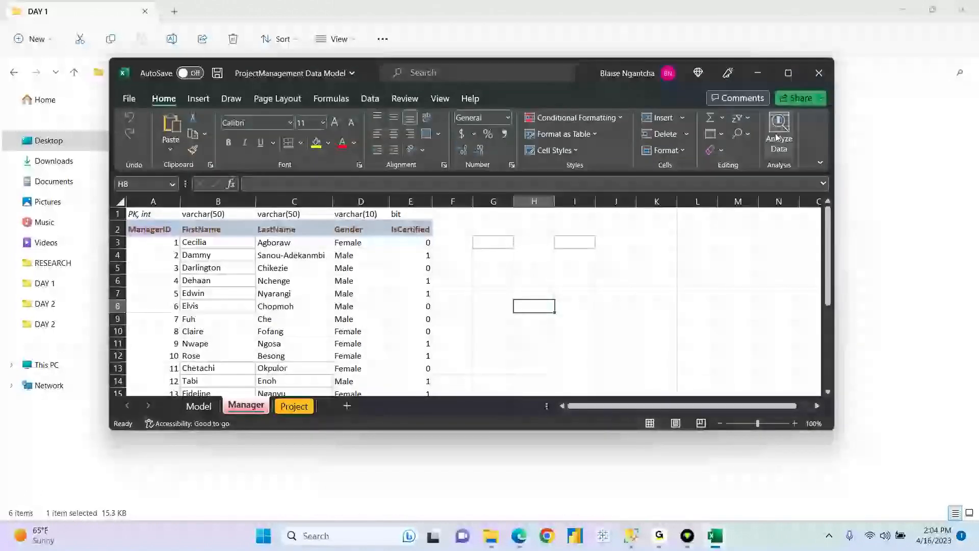
- Maximize the ProjectManagement Data Model workbook, show its Model sheet, then return to SSMS
{"action": "left_click", "coordinate": [788, 73]}
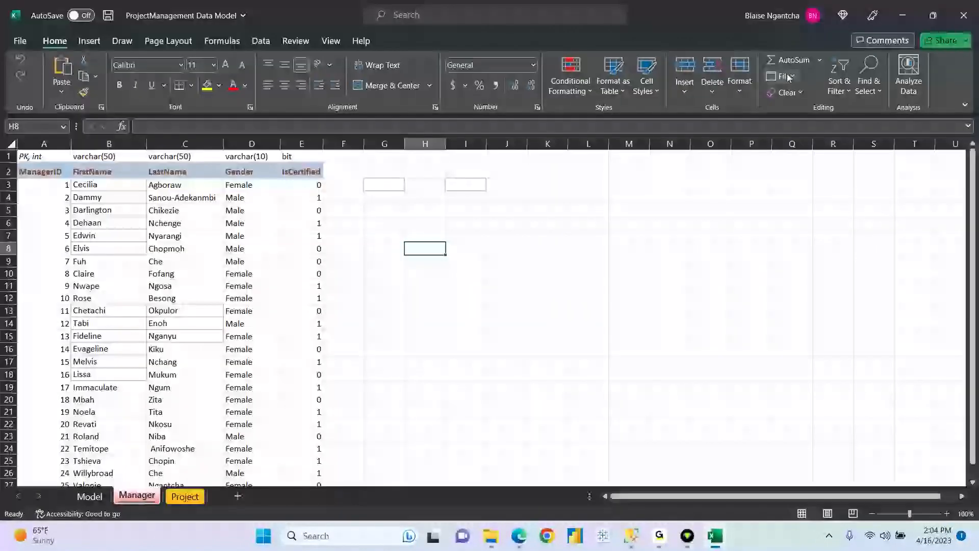
{"action": "left_click", "coordinate": [91, 496]}
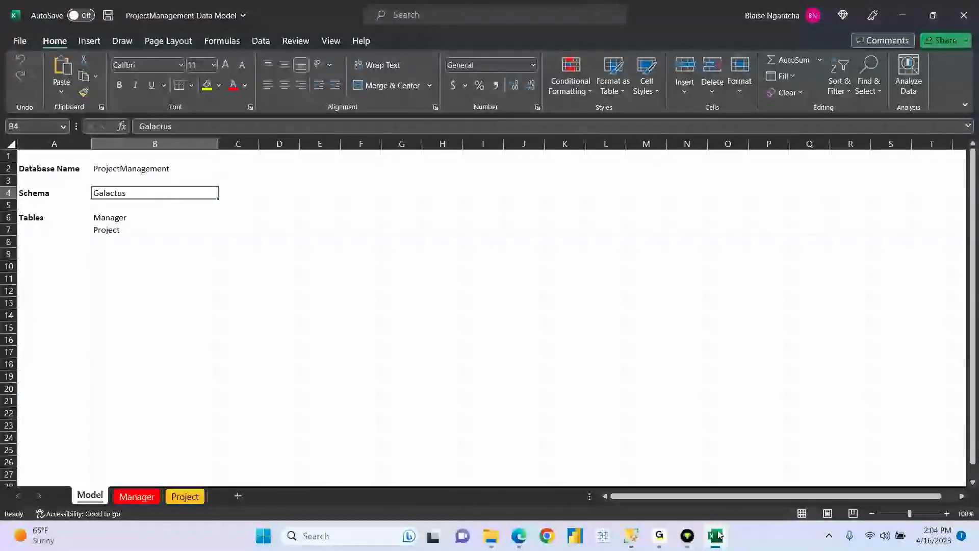
{"action": "left_click", "coordinate": [634, 548]}
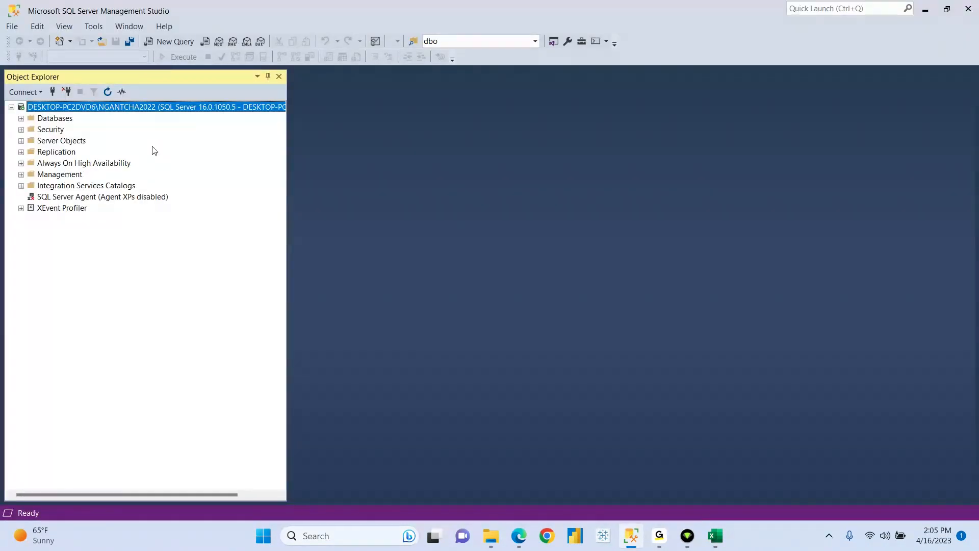
- Expand Databases to find ProjectManagement and match it against the workbook's cell B2
{"action": "left_click", "coordinate": [21, 119]}
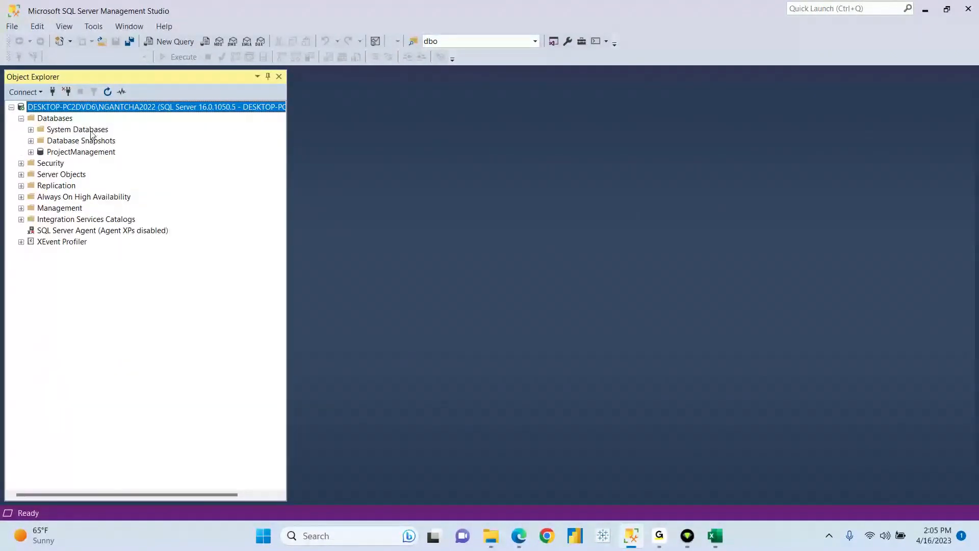
{"action": "left_click", "coordinate": [81, 152]}
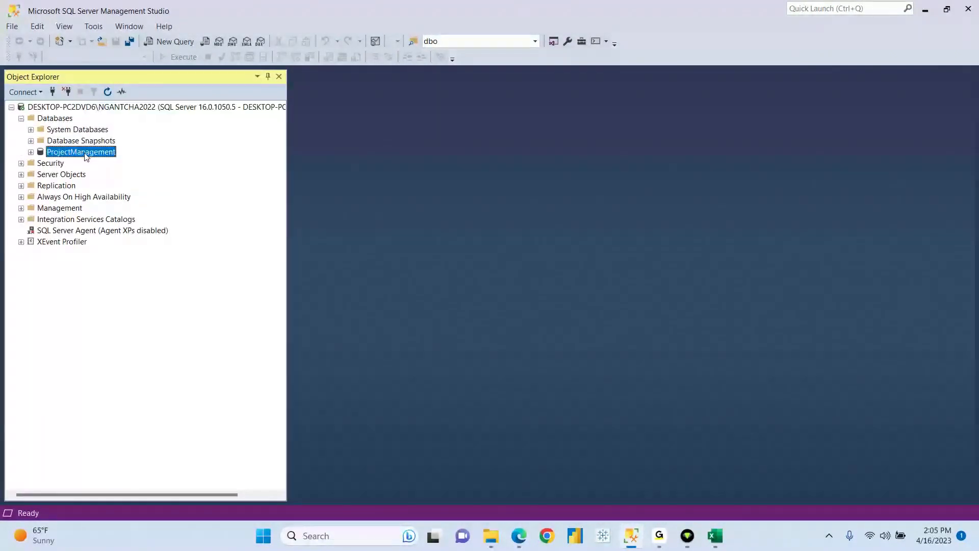
{"action": "left_click", "coordinate": [716, 536]}
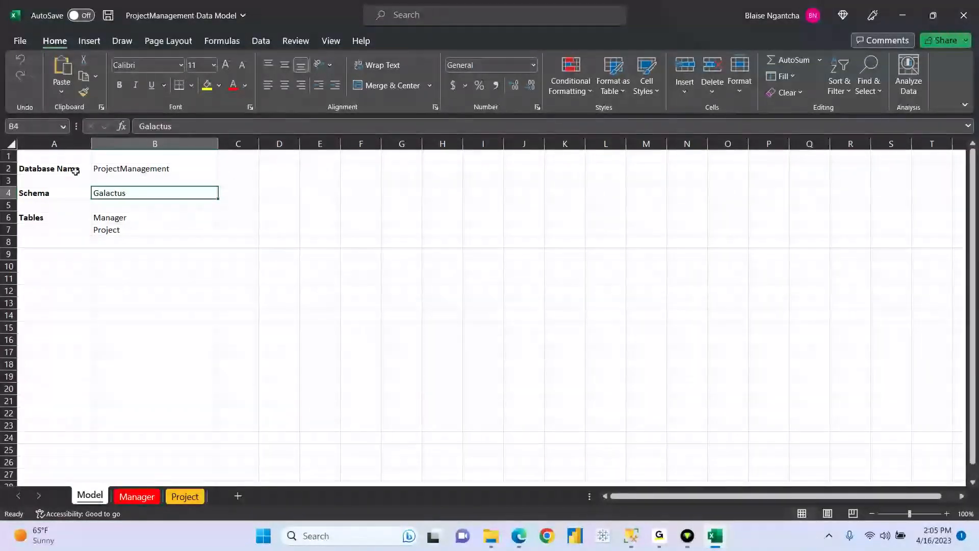
{"action": "left_click", "coordinate": [115, 169]}
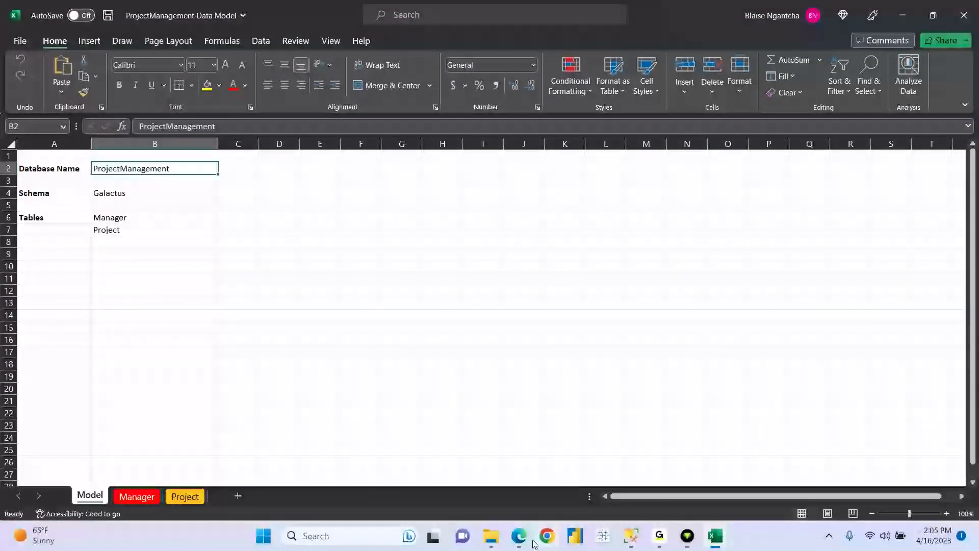
{"action": "left_click", "coordinate": [633, 536]}
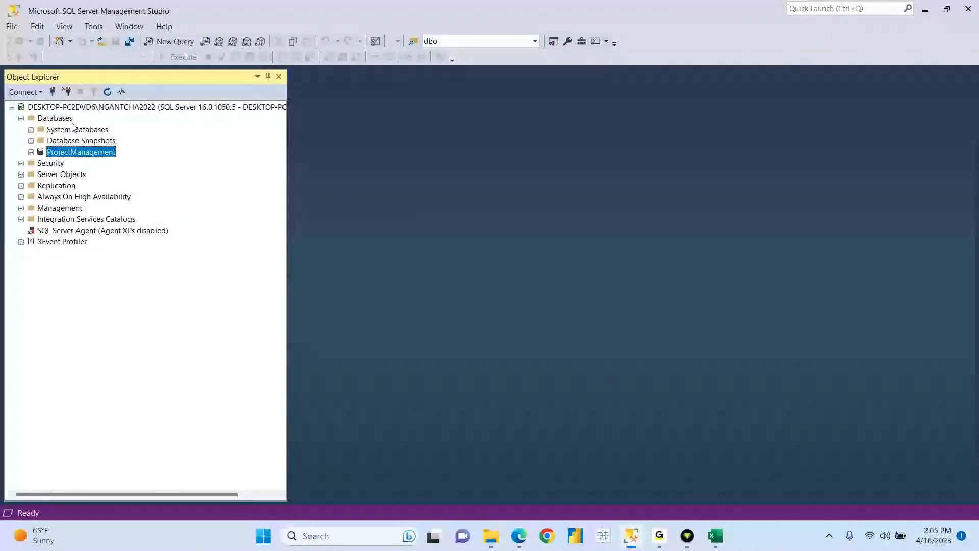
- Open the New Database dialog and close it without creating a database
{"action": "left_click", "coordinate": [56, 118]}
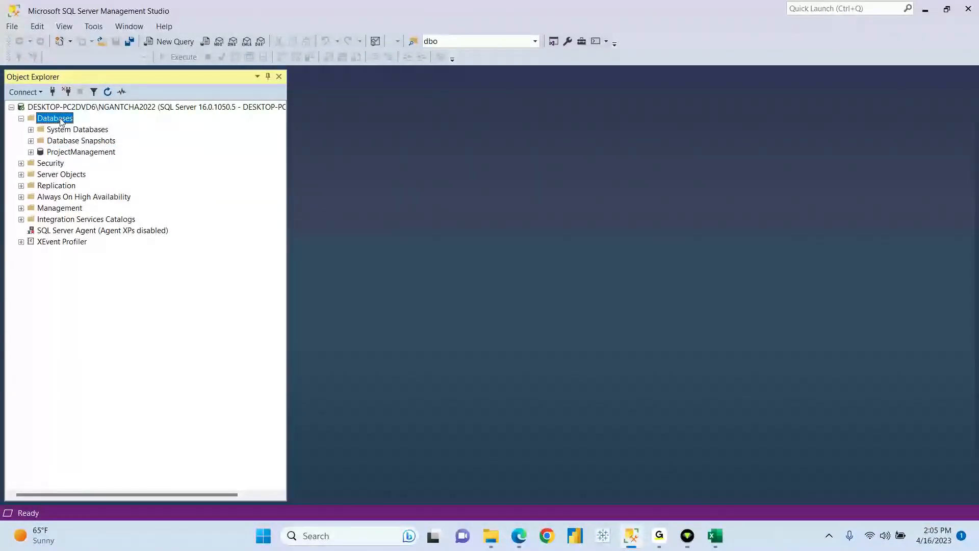
{"action": "right_click", "coordinate": [58, 122]}
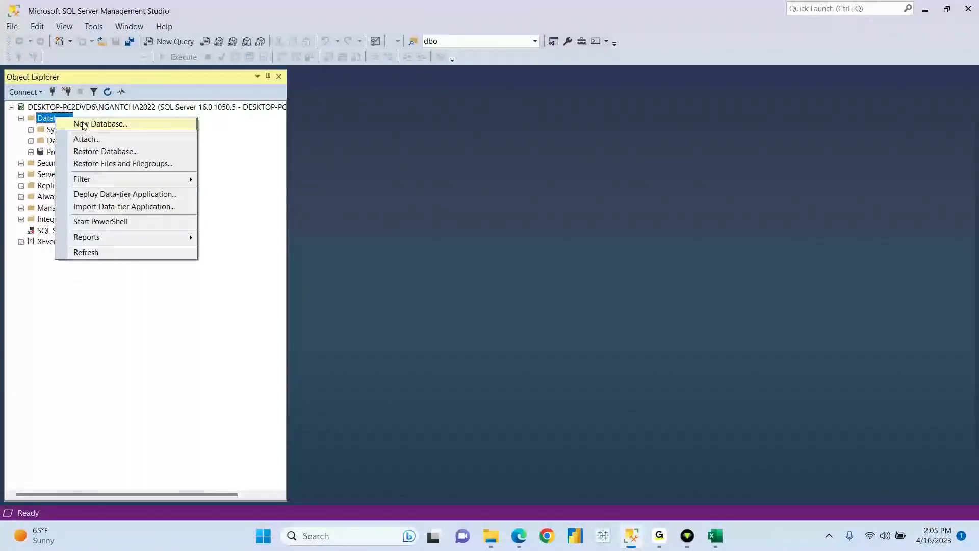
{"action": "left_click", "coordinate": [82, 122]}
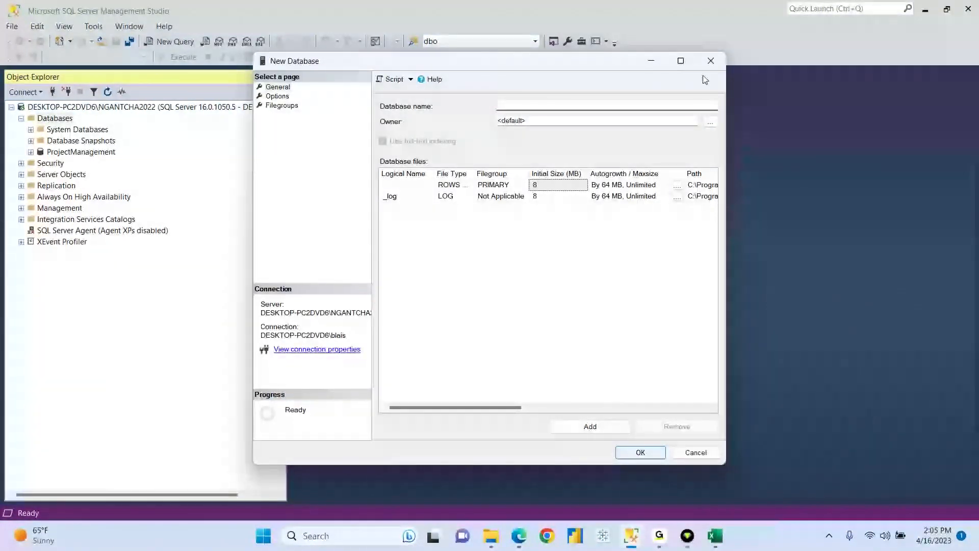
{"action": "left_click", "coordinate": [711, 60]}
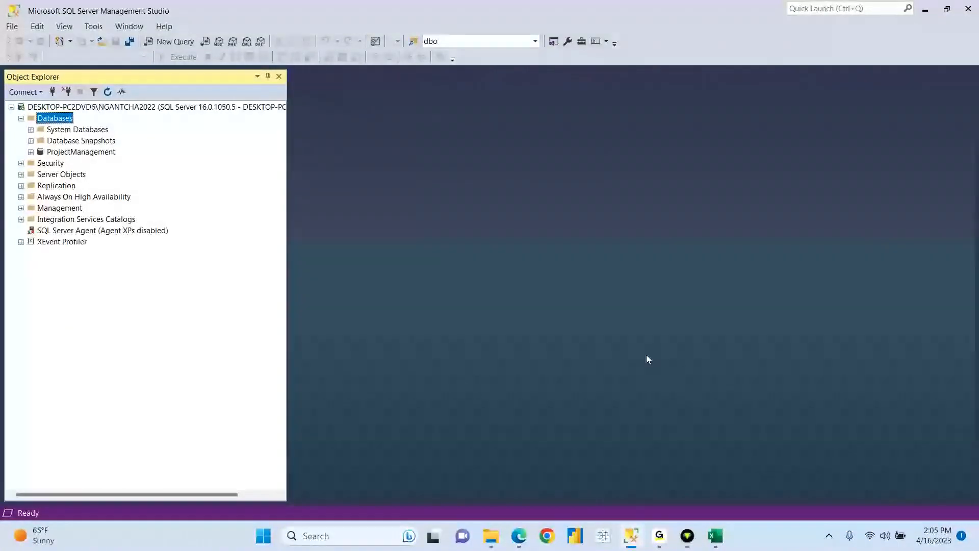
{"action": "left_click", "coordinate": [715, 536]}
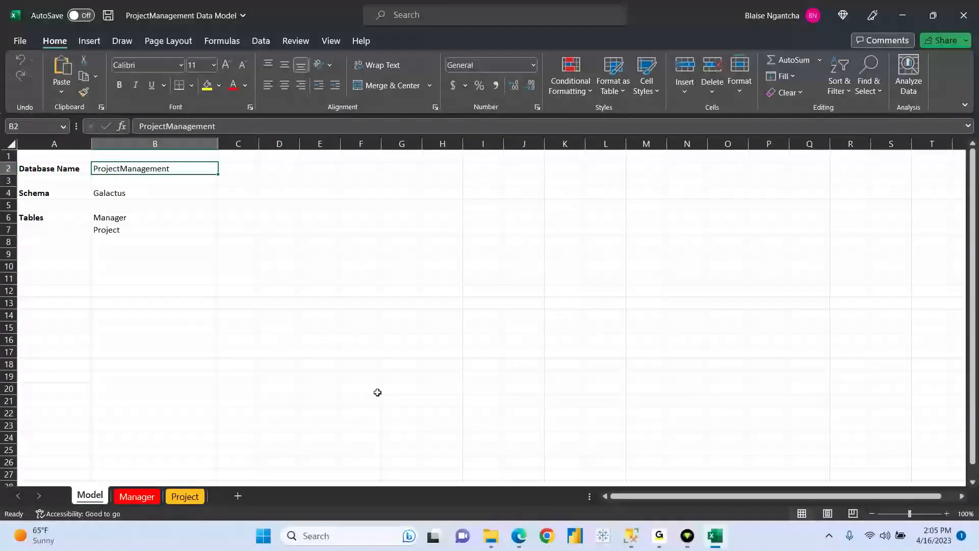
- Check the Galactus schema name in cell B4 of the Model sheet before returning to SSMS
{"action": "left_click", "coordinate": [116, 195]}
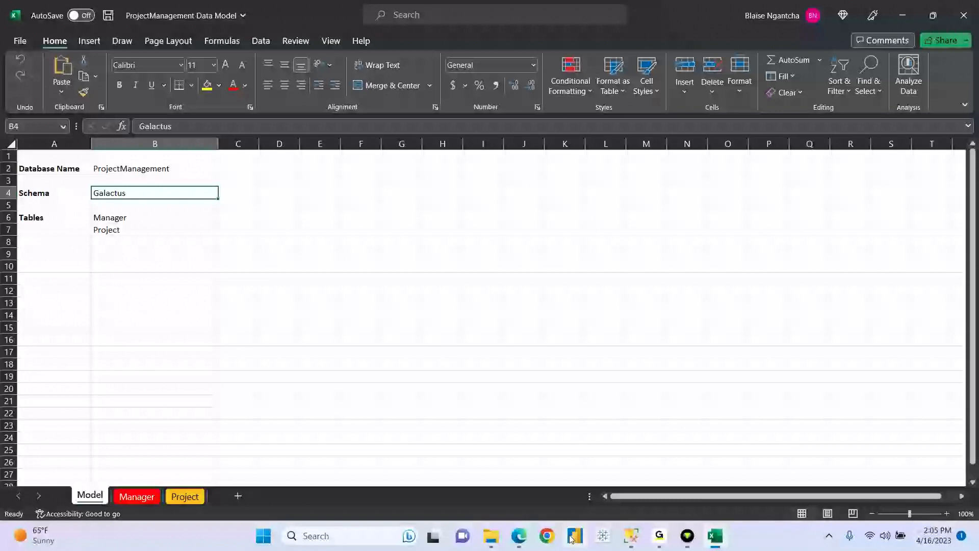
{"action": "left_click", "coordinate": [628, 538]}
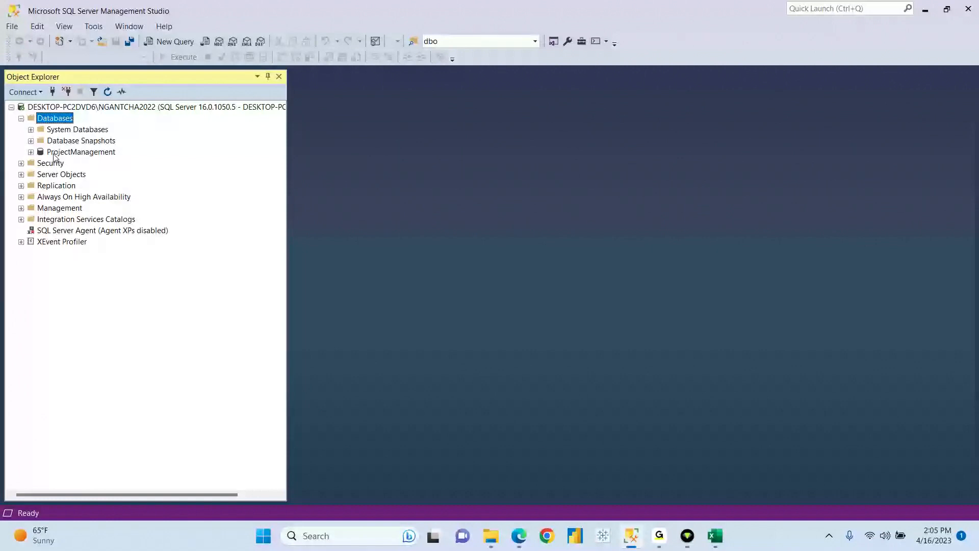
- Expand ProjectManagement and its Security folder and select the Schemas folder
{"action": "left_click", "coordinate": [30, 152]}
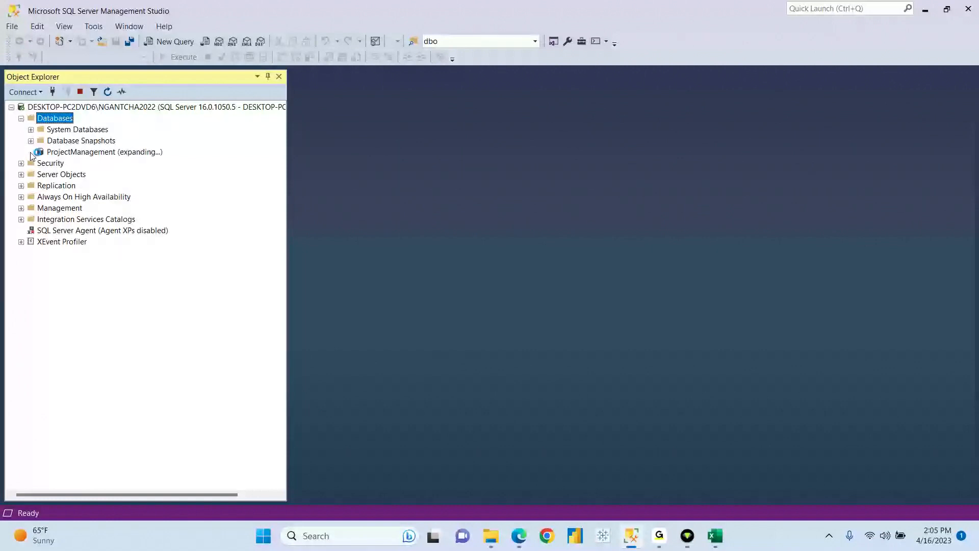
{"action": "left_click", "coordinate": [80, 153]}
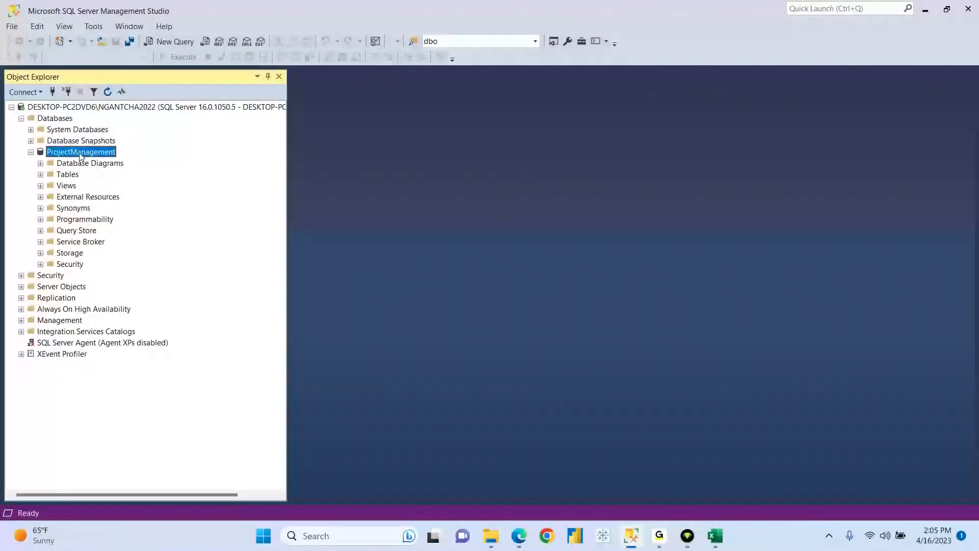
{"action": "left_click", "coordinate": [65, 265]}
{"action": "left_click", "coordinate": [41, 265]}
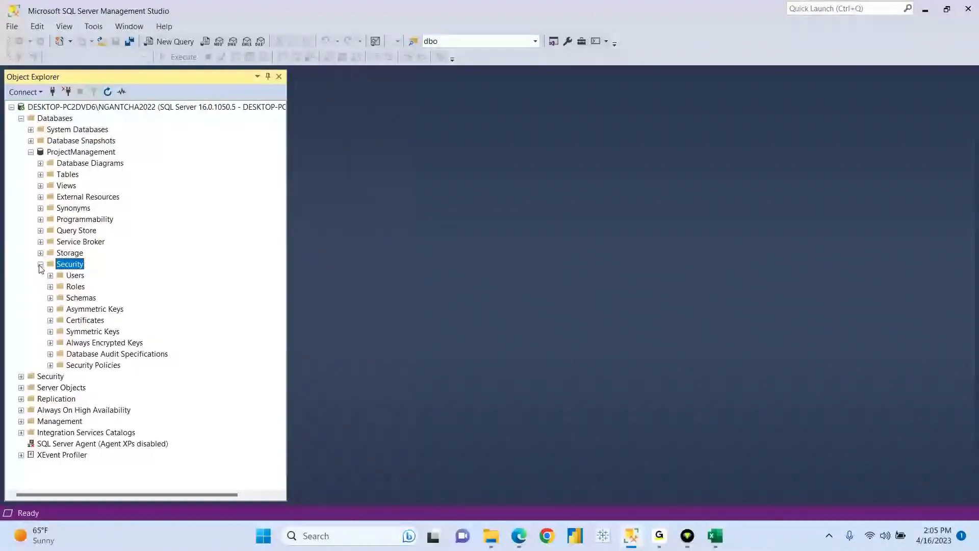
{"action": "left_click", "coordinate": [86, 299]}
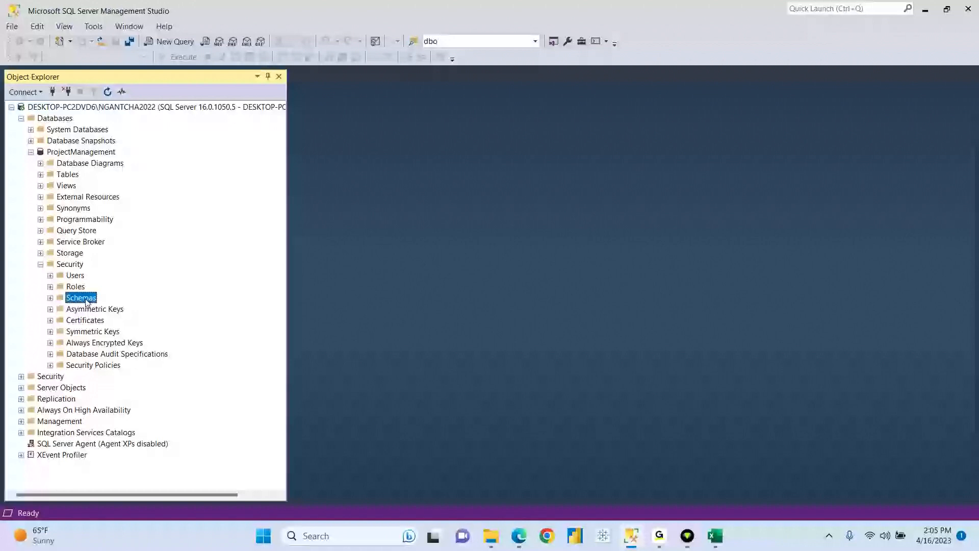
- Open New Schema, hit the missing-name error on OK, dismiss it, and close the dialog
{"action": "right_click", "coordinate": [86, 300]}
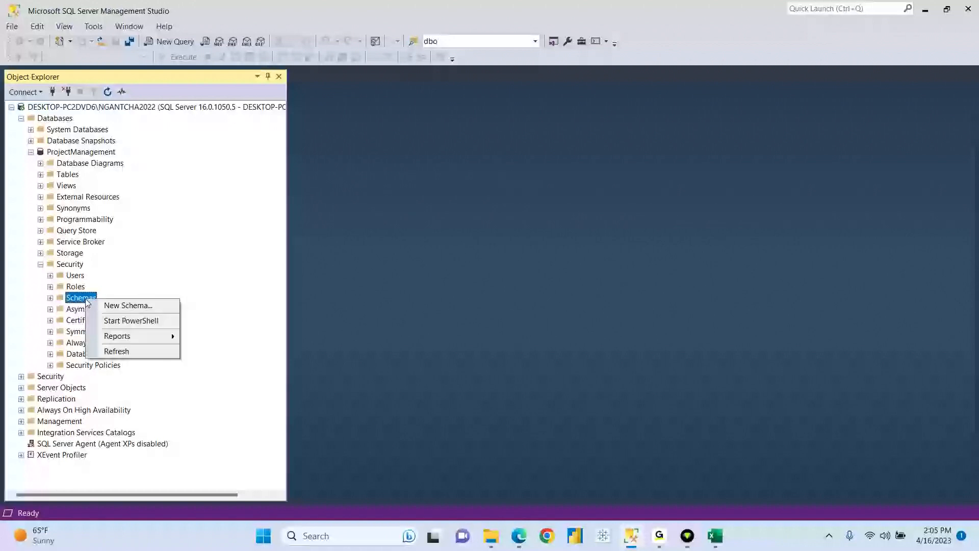
{"action": "left_click", "coordinate": [128, 306]}
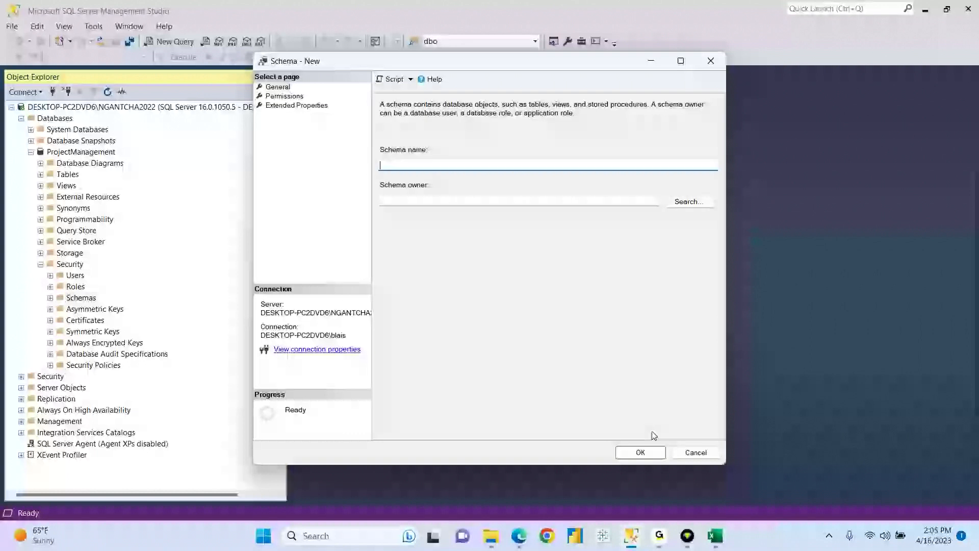
{"action": "left_click", "coordinate": [646, 454]}
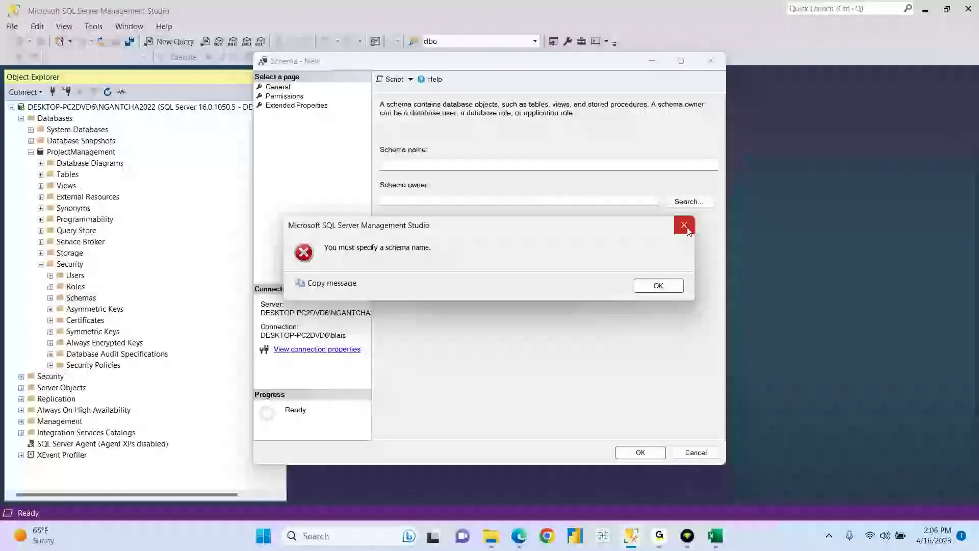
{"action": "left_click", "coordinate": [684, 223]}
{"action": "left_click", "coordinate": [719, 65]}
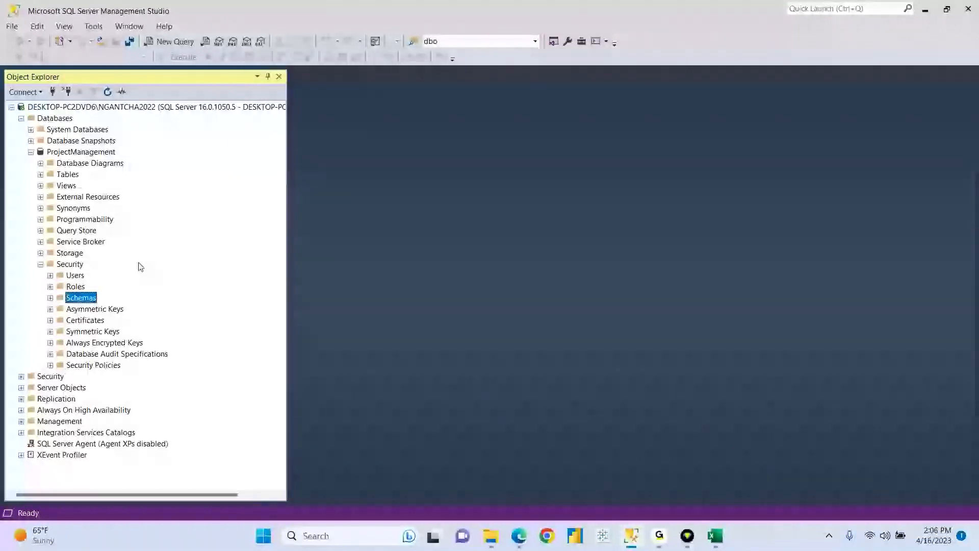
- Expand Schemas to confirm Galactus and dbo exist, then refresh the server node
{"action": "left_click", "coordinate": [51, 299]}
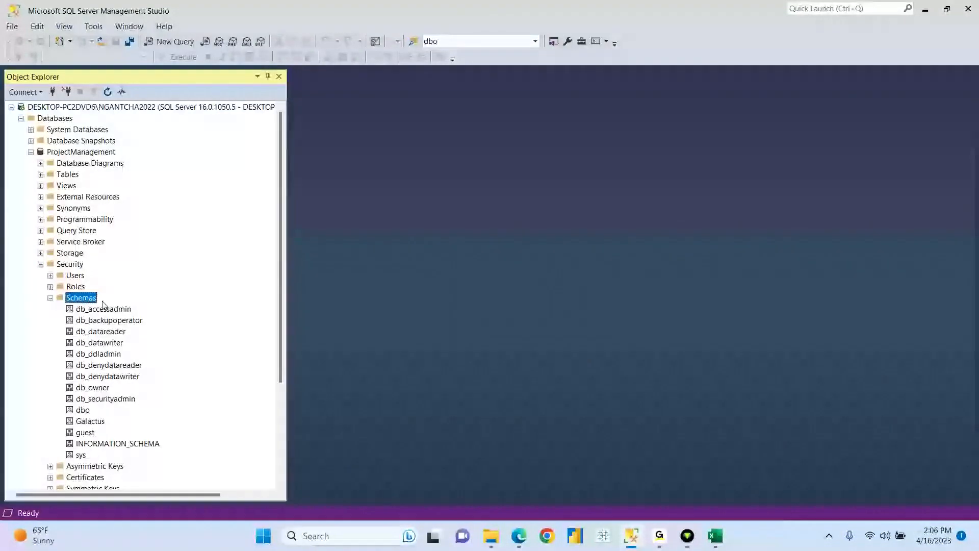
{"action": "left_click", "coordinate": [91, 422]}
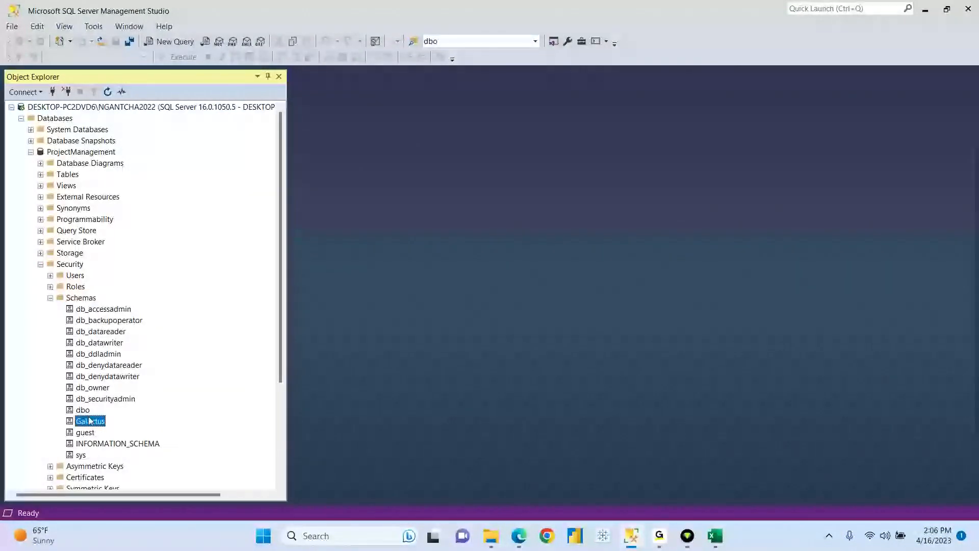
{"action": "left_click", "coordinate": [83, 411]}
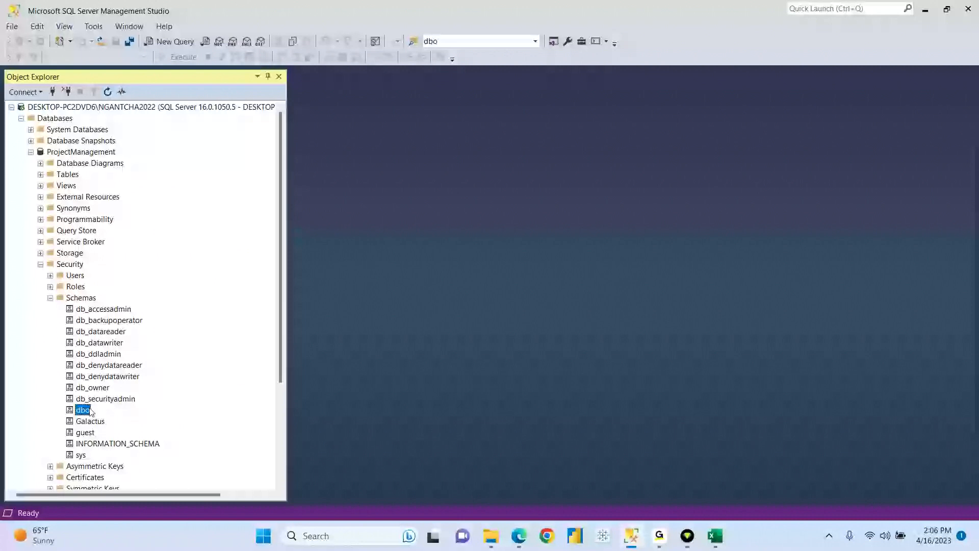
{"action": "left_click", "coordinate": [108, 108]}
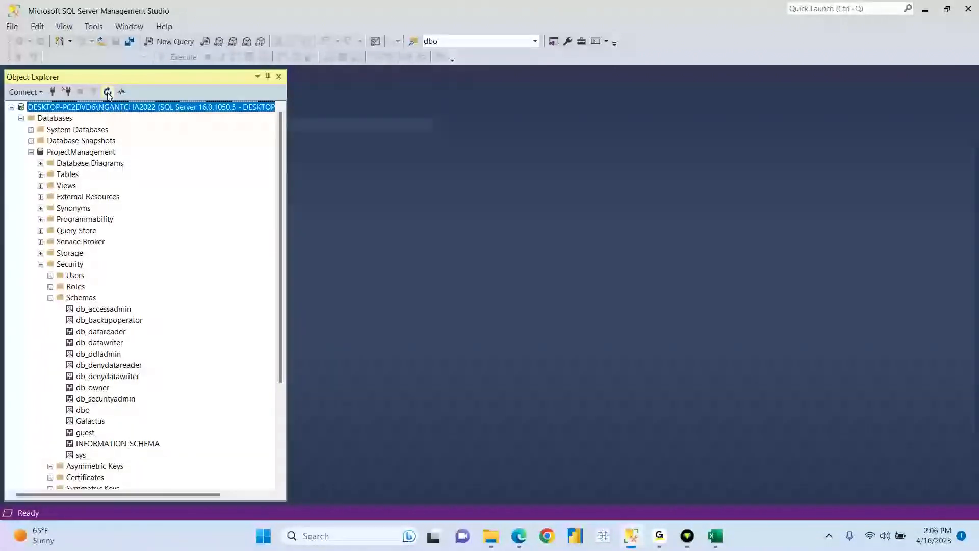
{"action": "left_click", "coordinate": [107, 92]}
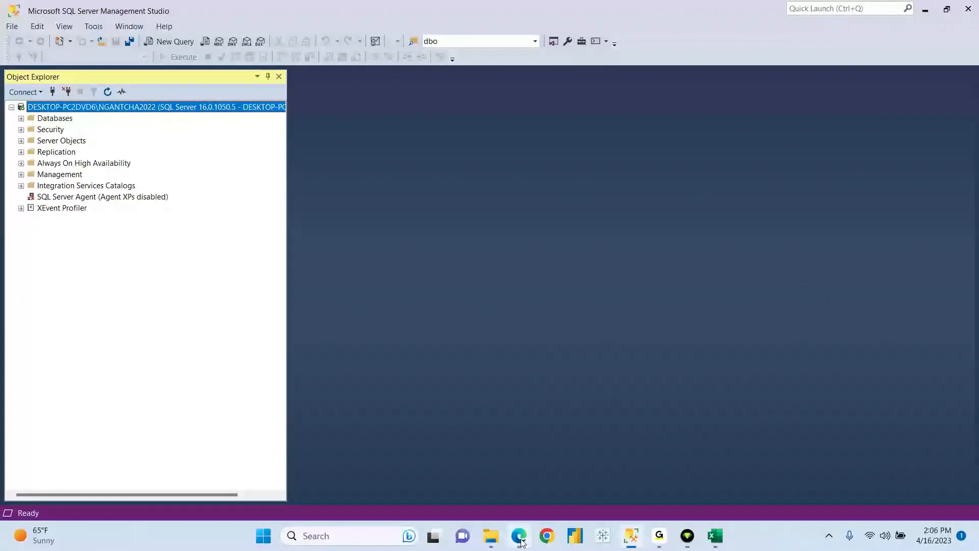
- Review the Manager and Project table names in B6 and B7 and the Manager sheet's data
{"action": "left_click", "coordinate": [715, 536]}
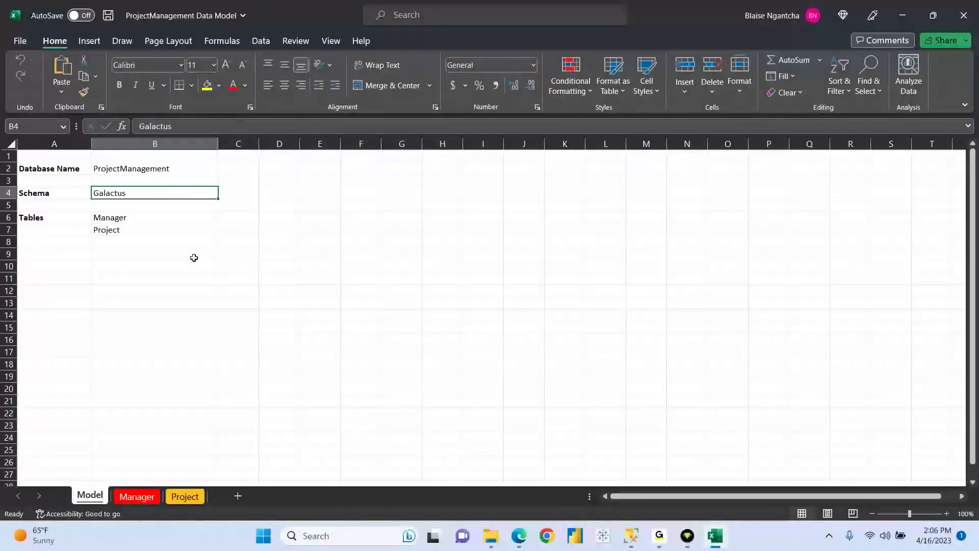
{"action": "left_click", "coordinate": [112, 220]}
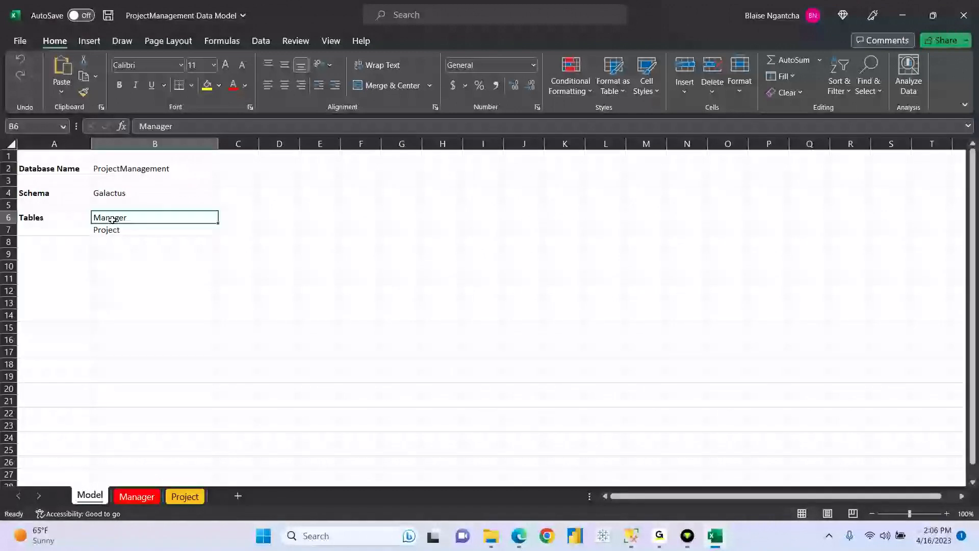
{"action": "left_click", "coordinate": [111, 231]}
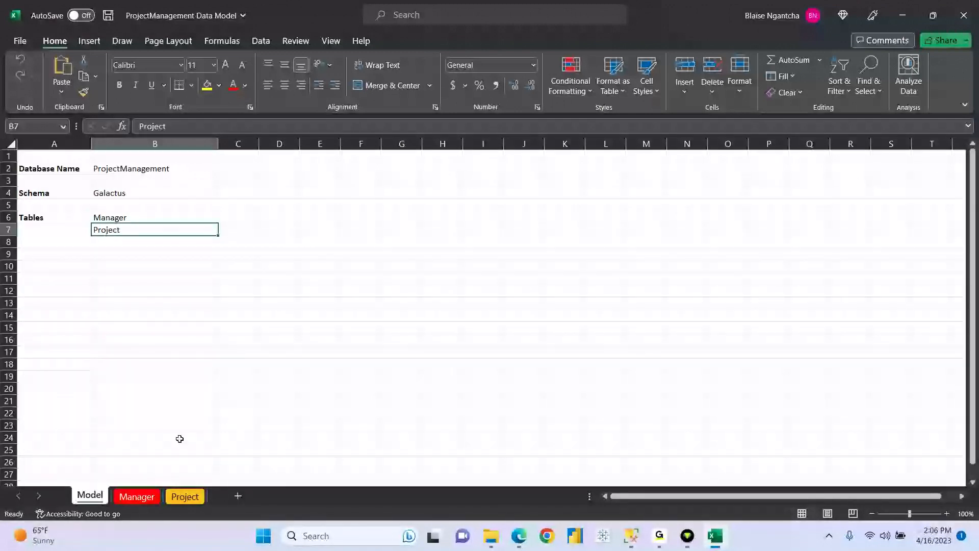
{"action": "left_click", "coordinate": [137, 496]}
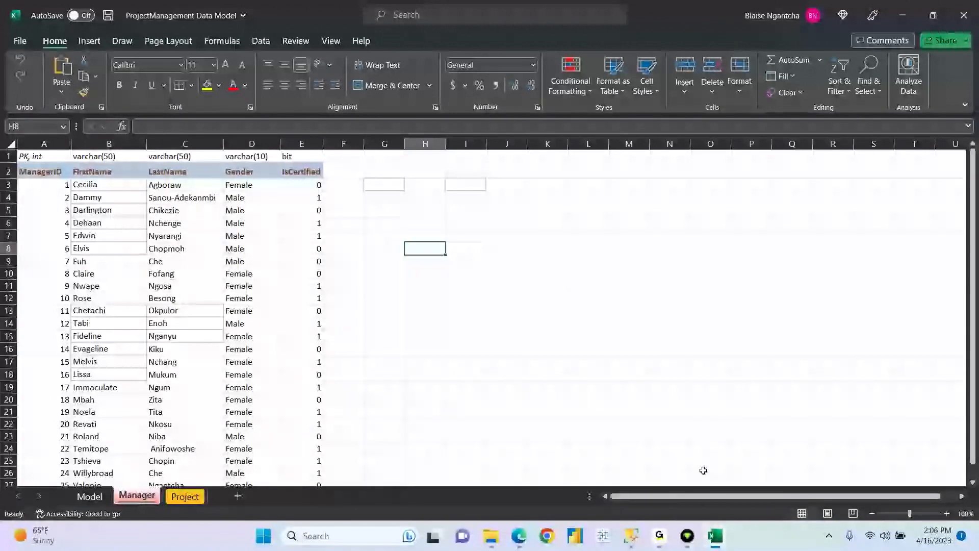
{"action": "left_click", "coordinate": [630, 542]}
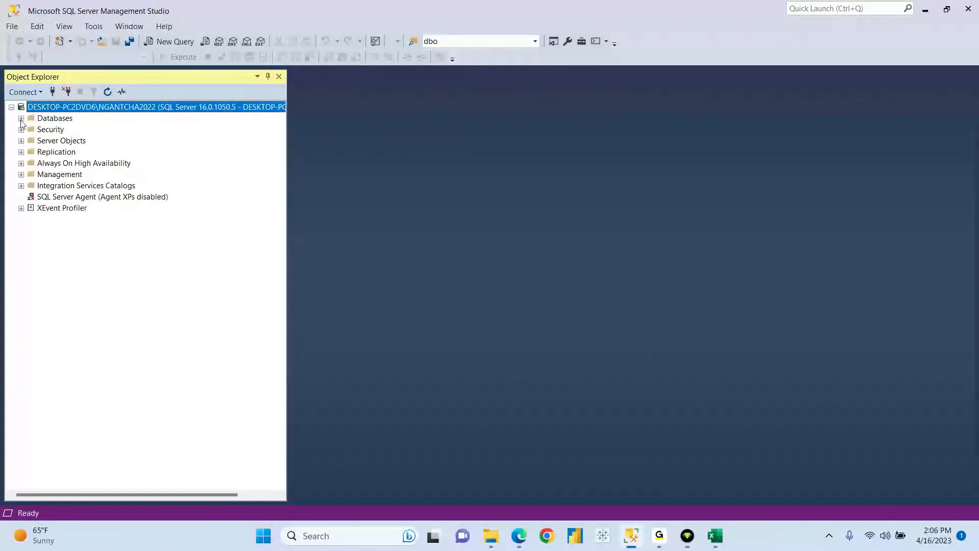
- Expand ProjectManagement's Tables and list the Galactus.Manager table's columns
{"action": "left_click", "coordinate": [21, 118]}
{"action": "left_click", "coordinate": [31, 152]}
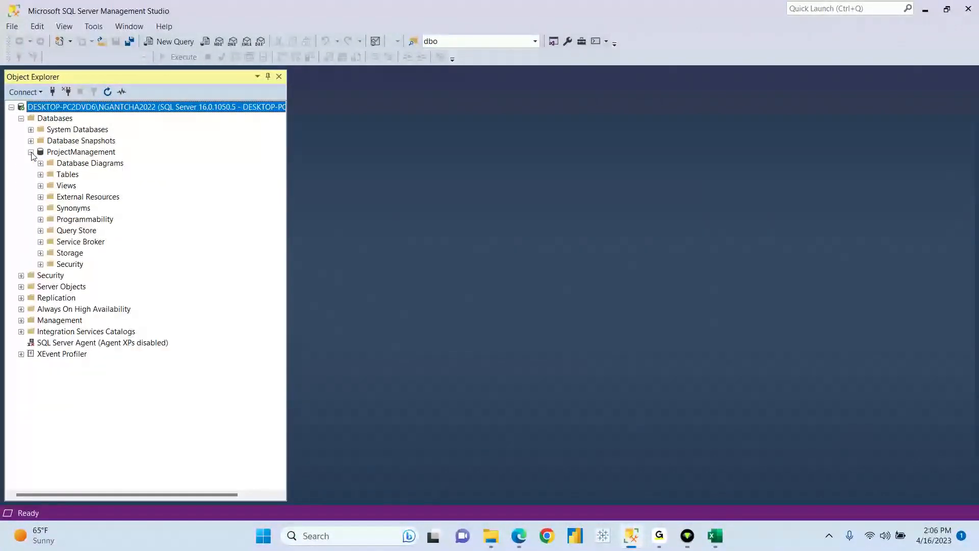
{"action": "left_click", "coordinate": [40, 174]}
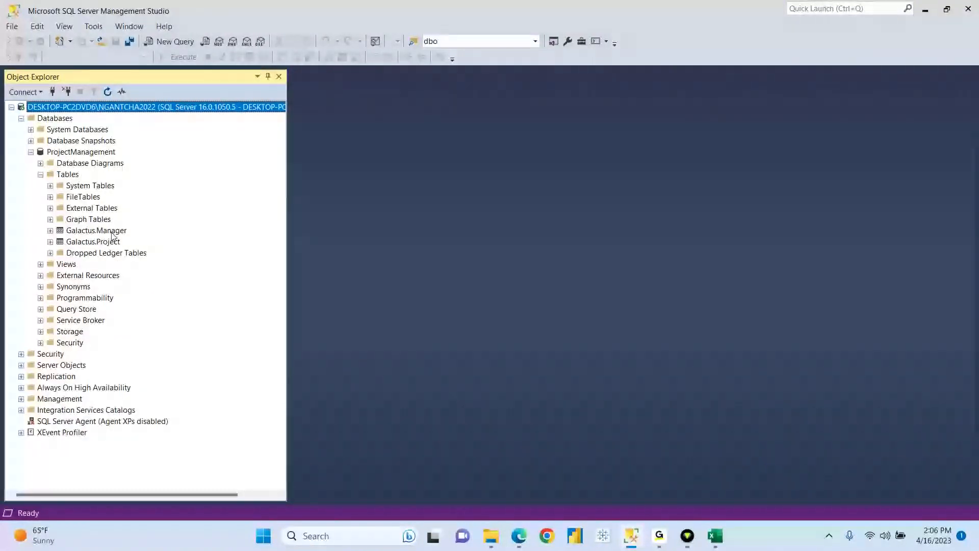
{"action": "left_click", "coordinate": [111, 235]}
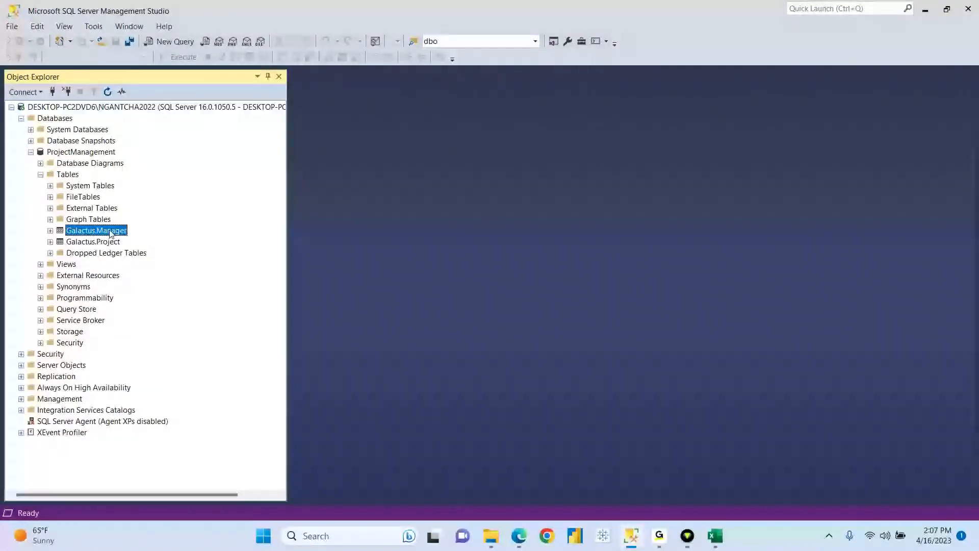
{"action": "left_click", "coordinate": [50, 231]}
{"action": "left_click", "coordinate": [60, 241]}
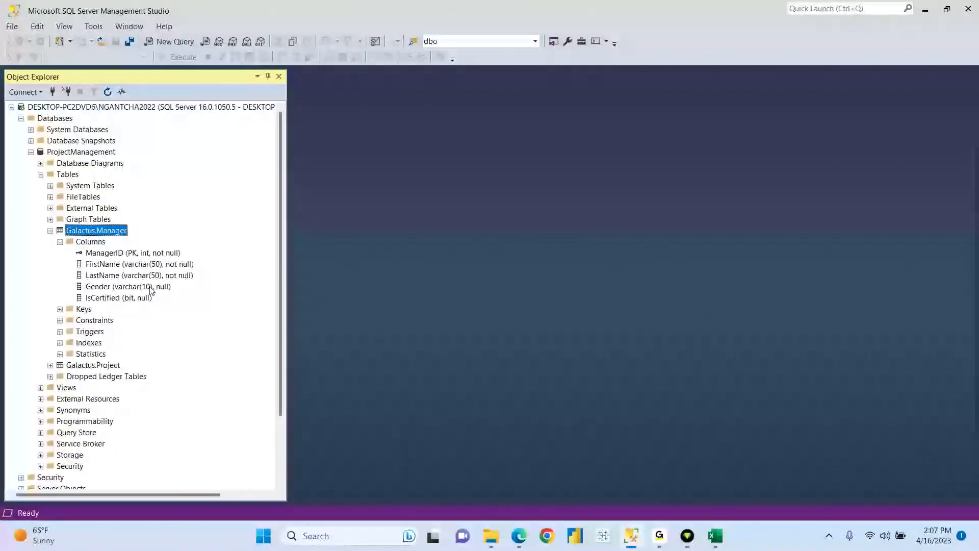
- Inspect Galactus.Manager in design view, then close the design tab
{"action": "right_click", "coordinate": [96, 231]}
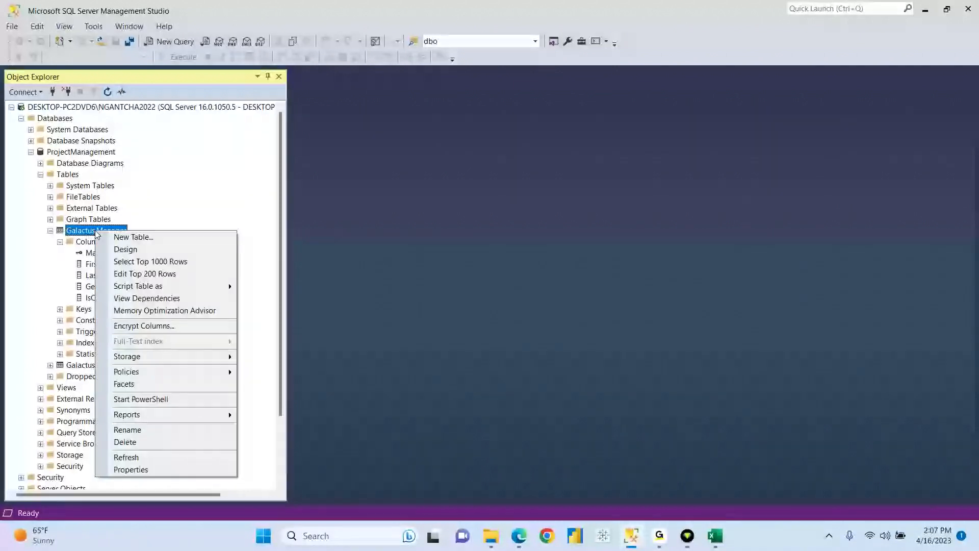
{"action": "left_click", "coordinate": [117, 250]}
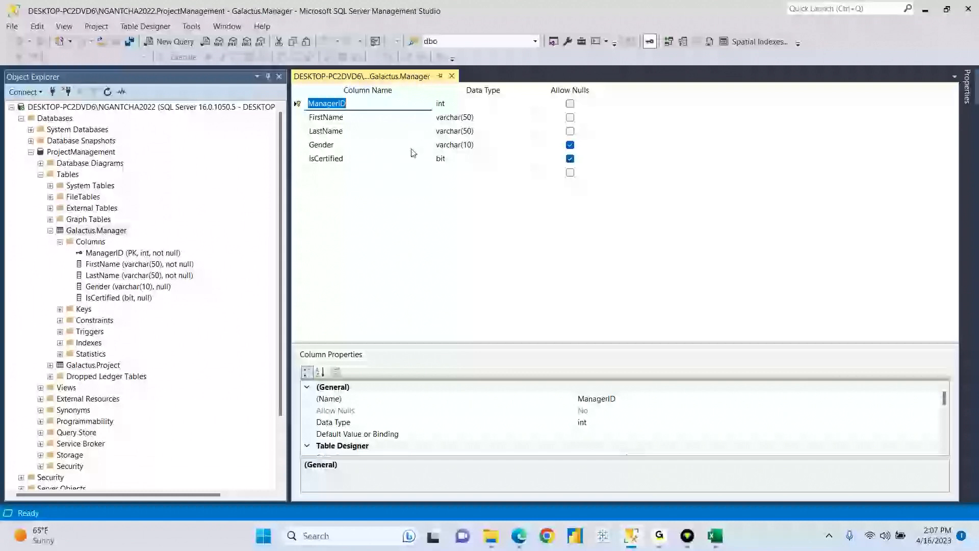
{"action": "left_click", "coordinate": [451, 76]}
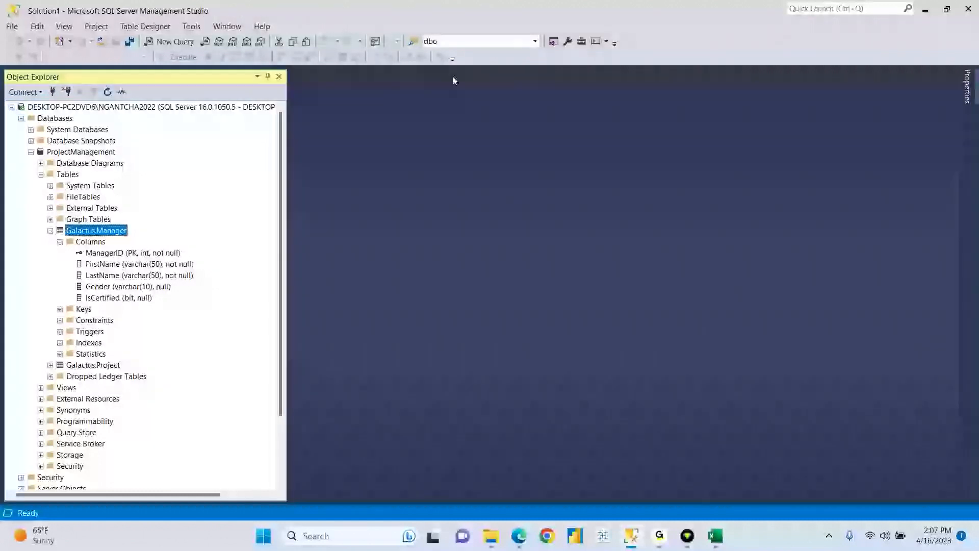
- Run Select Top 1000 Rows on Galactus.Manager, getting 0 rows, and view the Manager sheet
{"action": "right_click", "coordinate": [115, 234]}
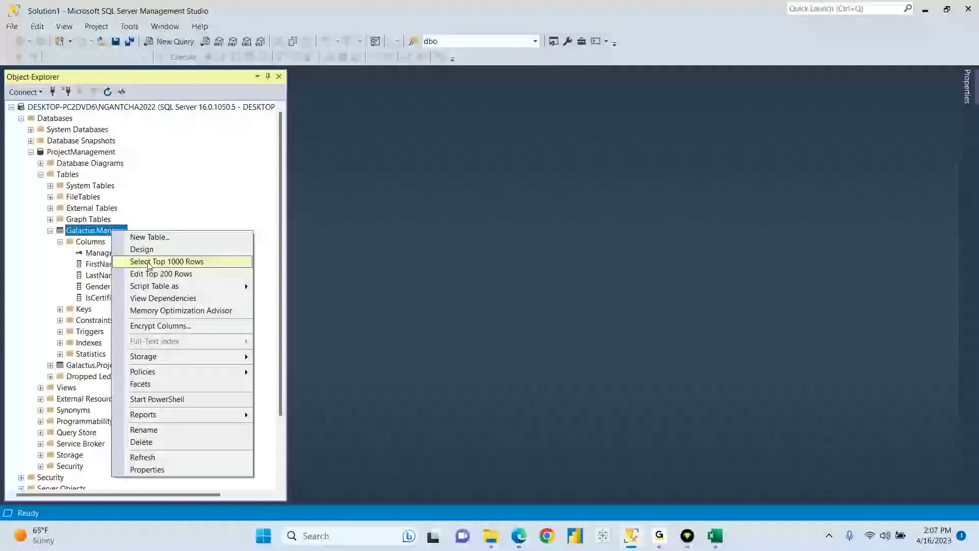
{"action": "left_click", "coordinate": [183, 261]}
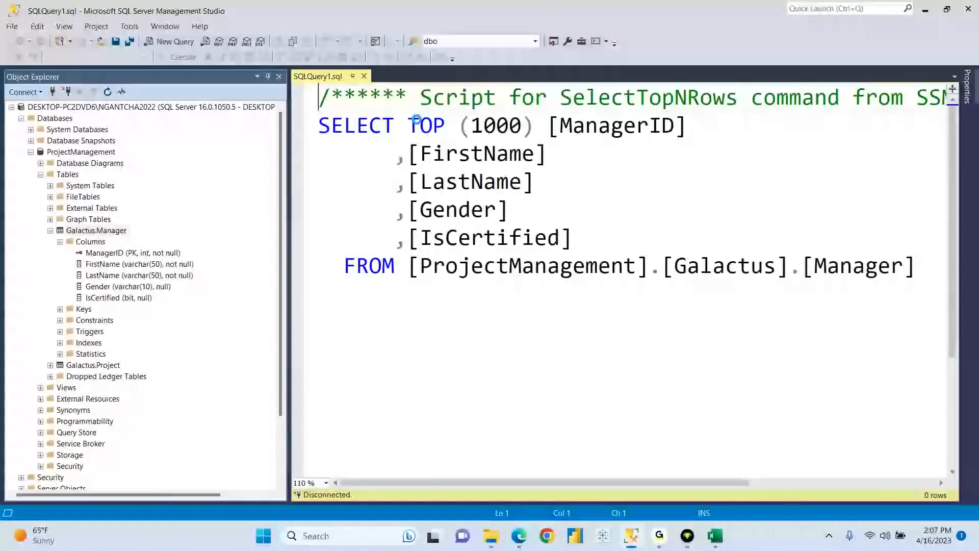
{"action": "left_click_drag", "start_coordinate": [918, 266], "coordinate": [318, 126]}
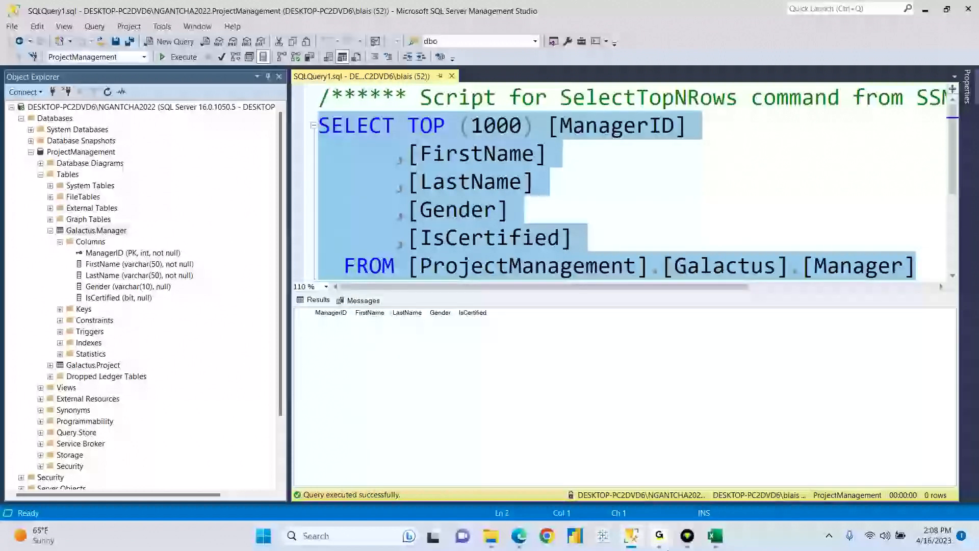
{"action": "left_click", "coordinate": [657, 535]}
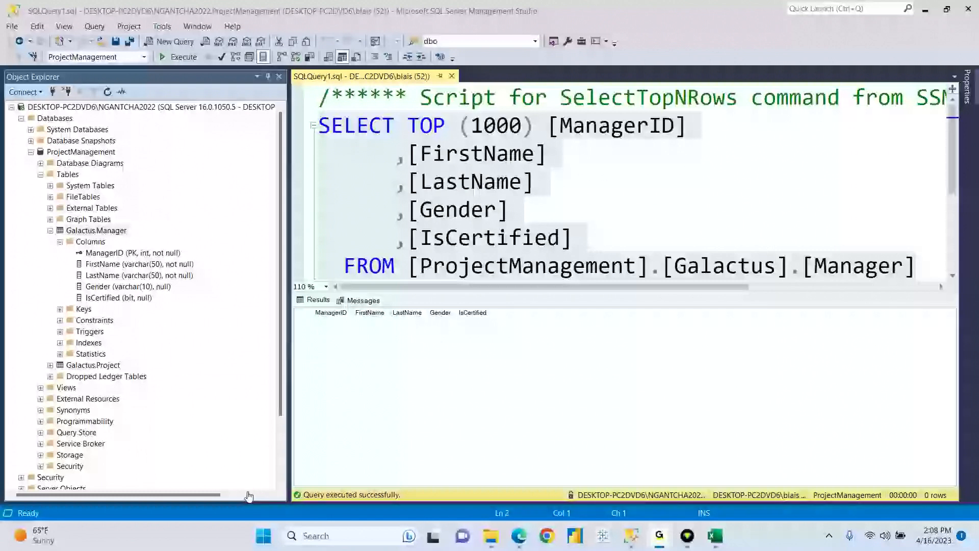
{"action": "left_click", "coordinate": [718, 539]}
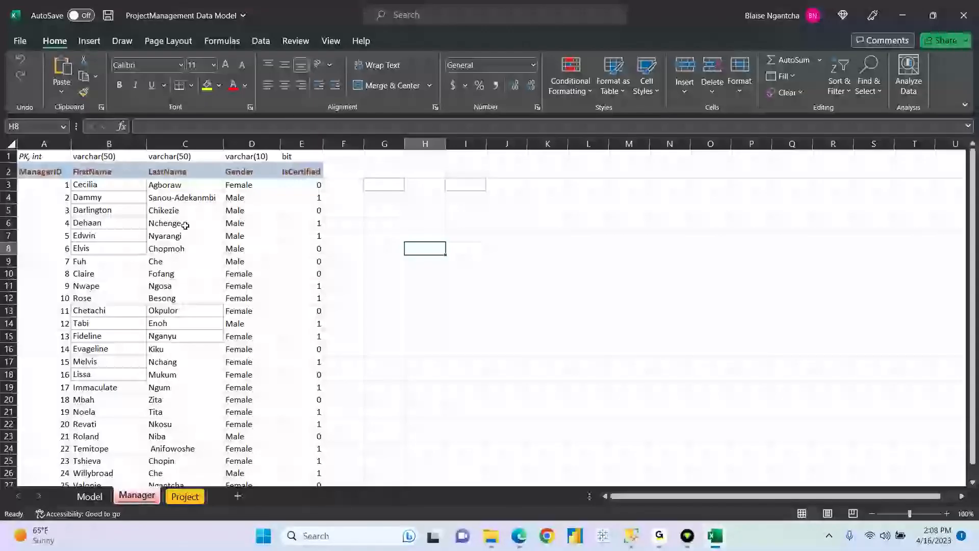
- Select the Manager sheet's column headers and manager data rows, then return to SSMS
{"action": "left_click_drag", "start_coordinate": [76, 186], "coordinate": [248, 241]}
{"action": "left_click_drag", "start_coordinate": [41, 172], "coordinate": [308, 174]}
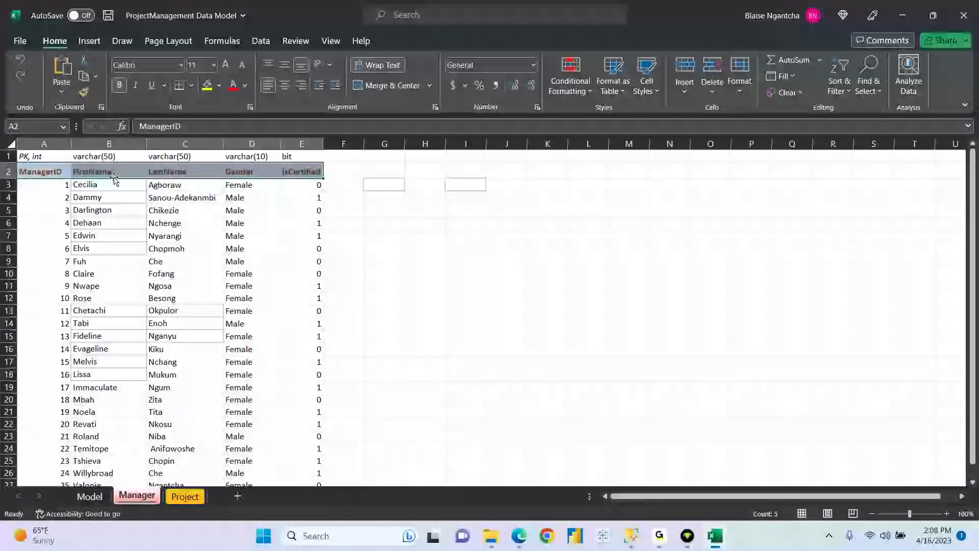
{"action": "left_click_drag", "start_coordinate": [49, 184], "coordinate": [352, 475]}
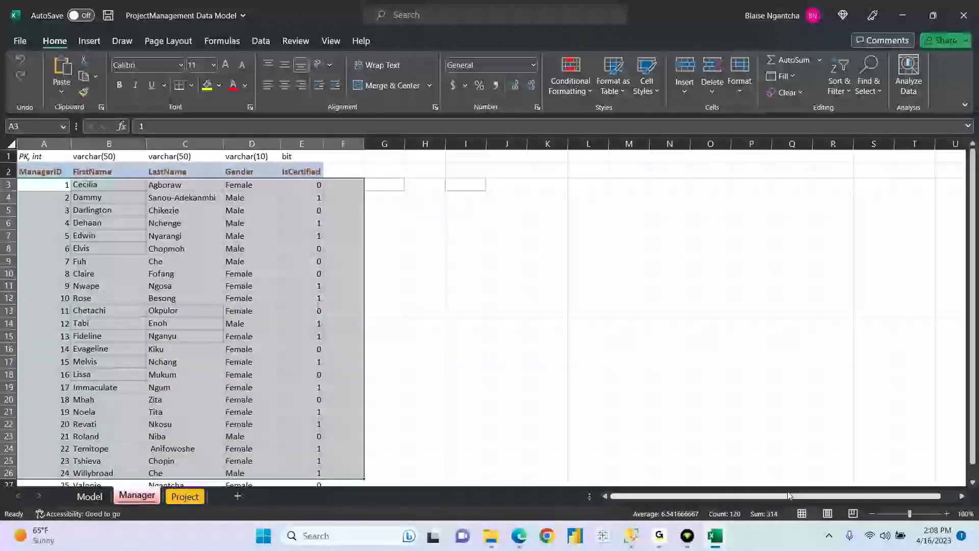
{"action": "left_click", "coordinate": [631, 536]}
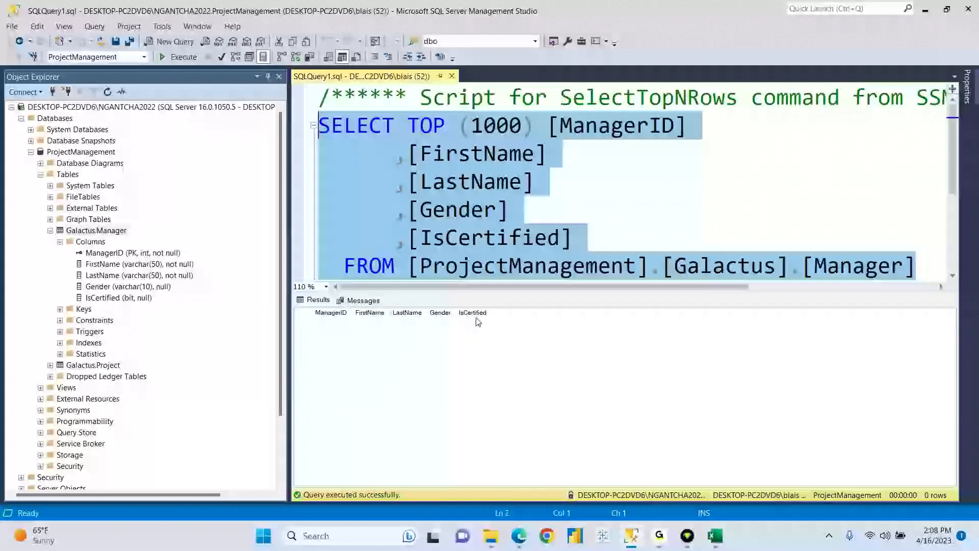
- Collapse Galactus.Manager's tree, select Galactus.Project, and return to the Excel workbook
{"action": "left_click", "coordinate": [61, 243]}
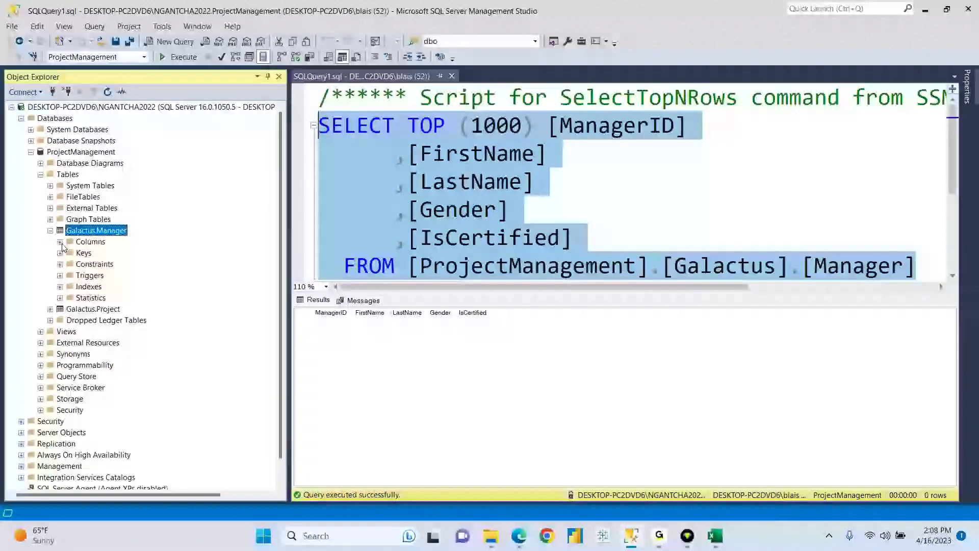
{"action": "left_click", "coordinate": [50, 231]}
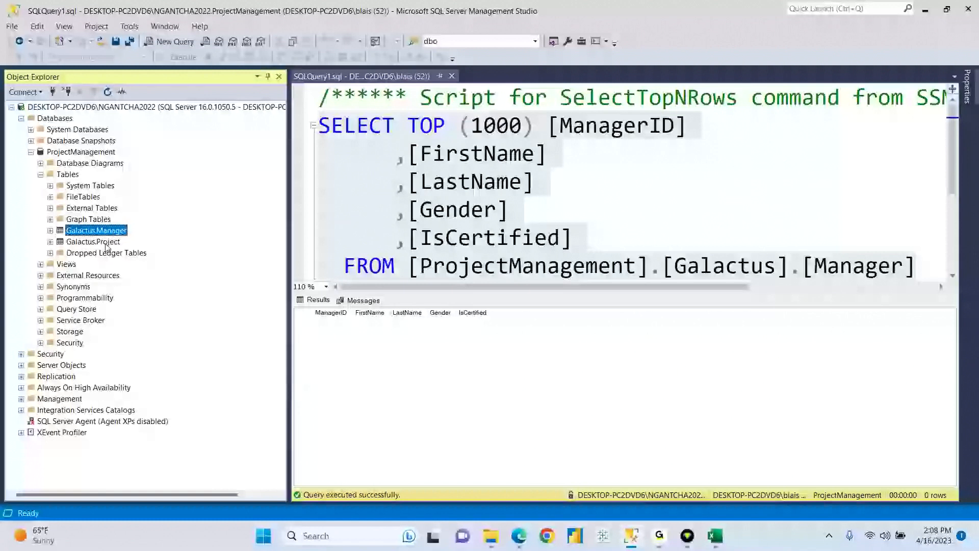
{"action": "left_click", "coordinate": [107, 244]}
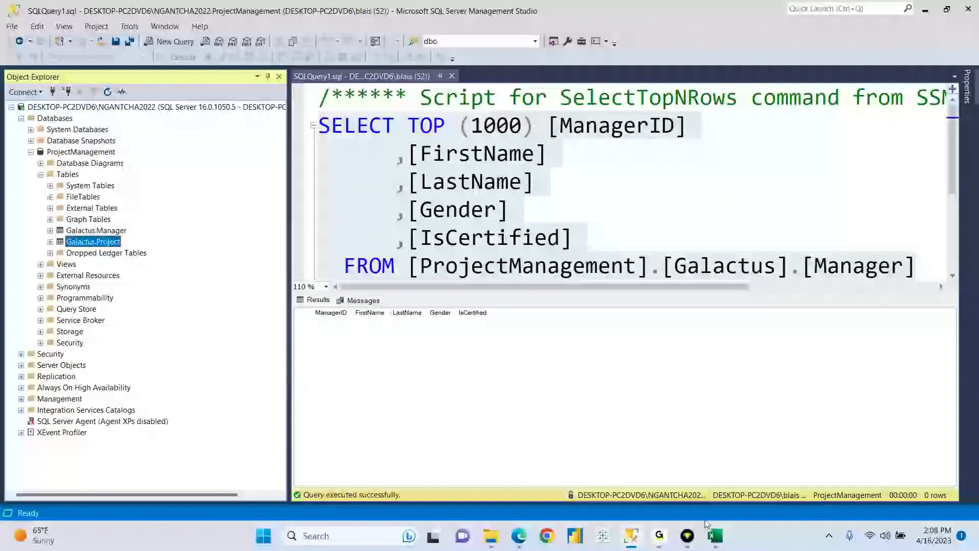
{"action": "left_click", "coordinate": [714, 537]}
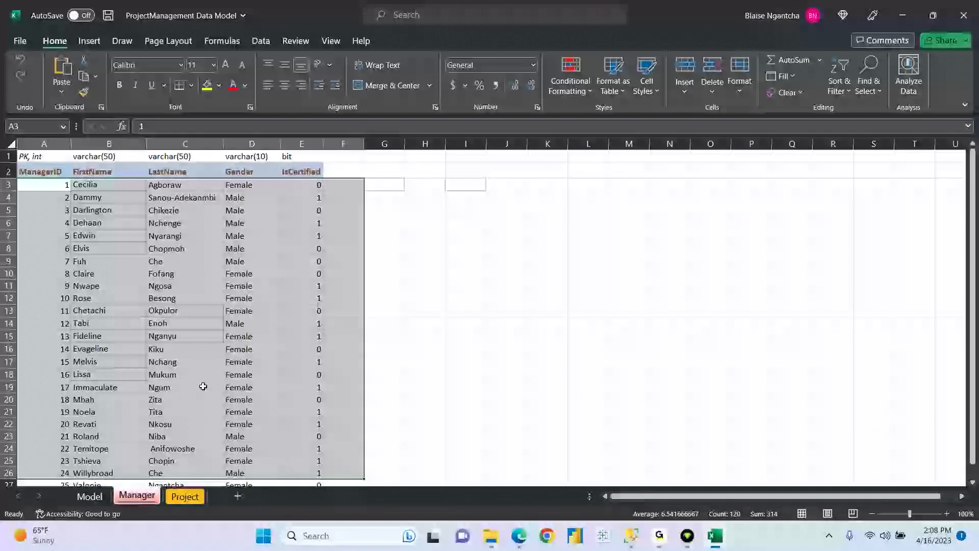
- Look over Excel's Project sheet of projects 100–120 and their ManagerID values, then return to SSMS
{"action": "left_click", "coordinate": [184, 496]}
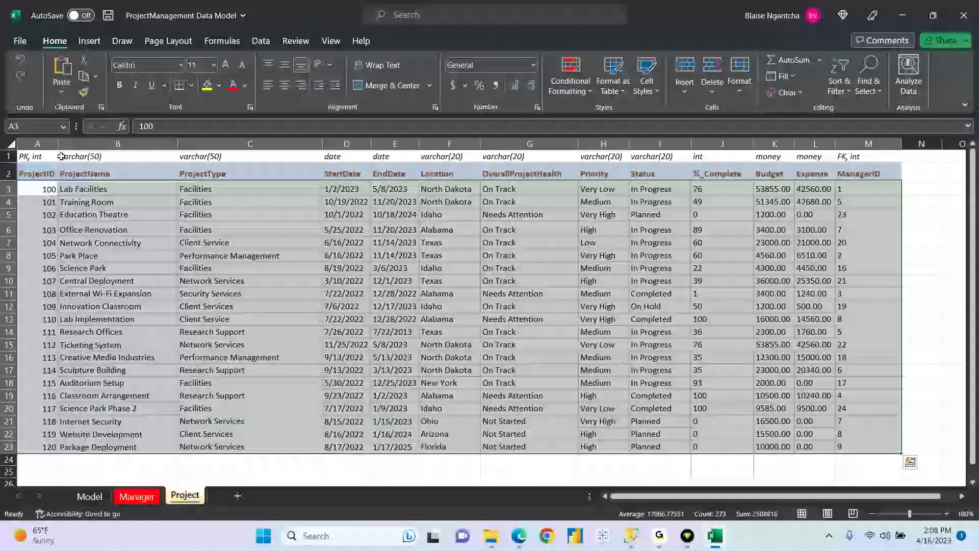
{"action": "left_click_drag", "start_coordinate": [653, 498], "coordinate": [653, 498]}
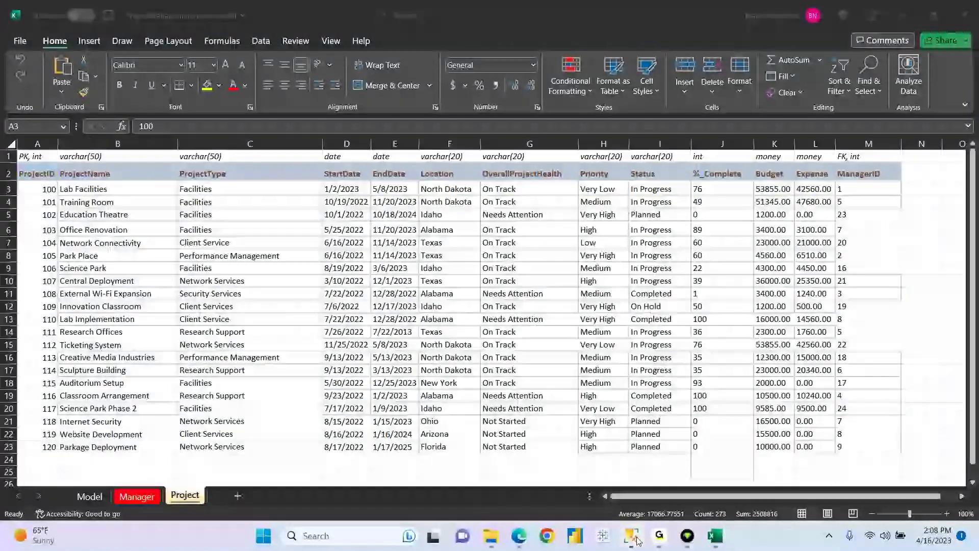
{"action": "left_click", "coordinate": [632, 535]}
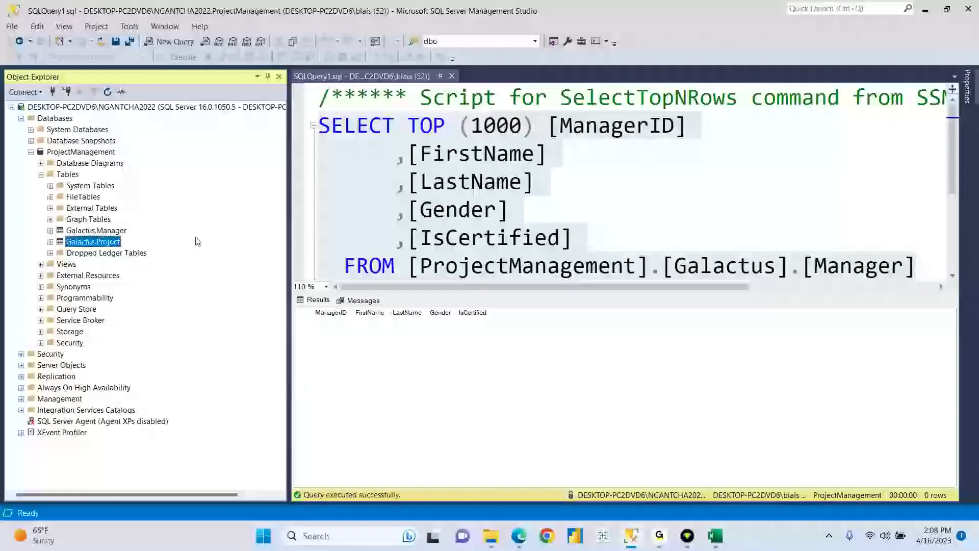
- Expand Galactus.Project's columns, ProjectID through ManagerID nchar(10), and close the SQLQuery1 window
{"action": "left_click", "coordinate": [109, 231]}
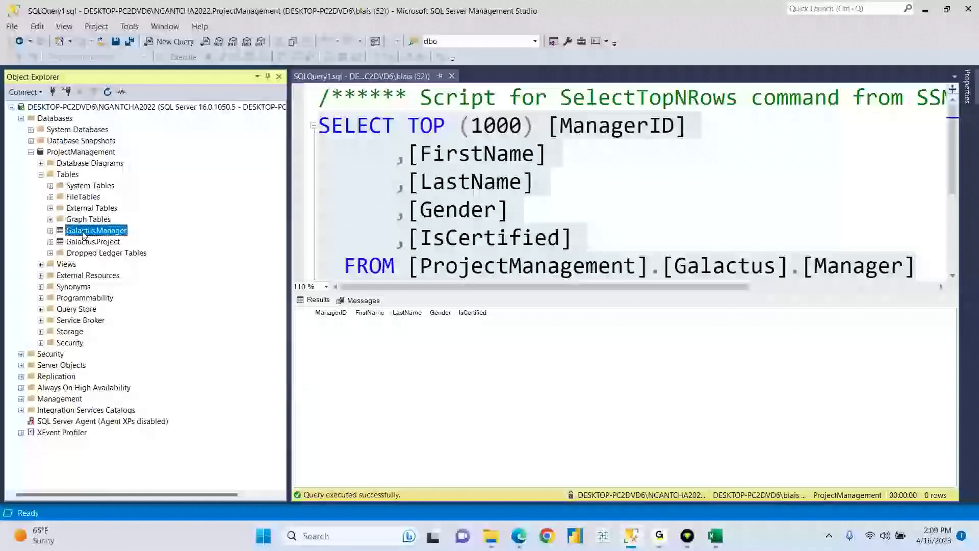
{"action": "left_click", "coordinate": [59, 243]}
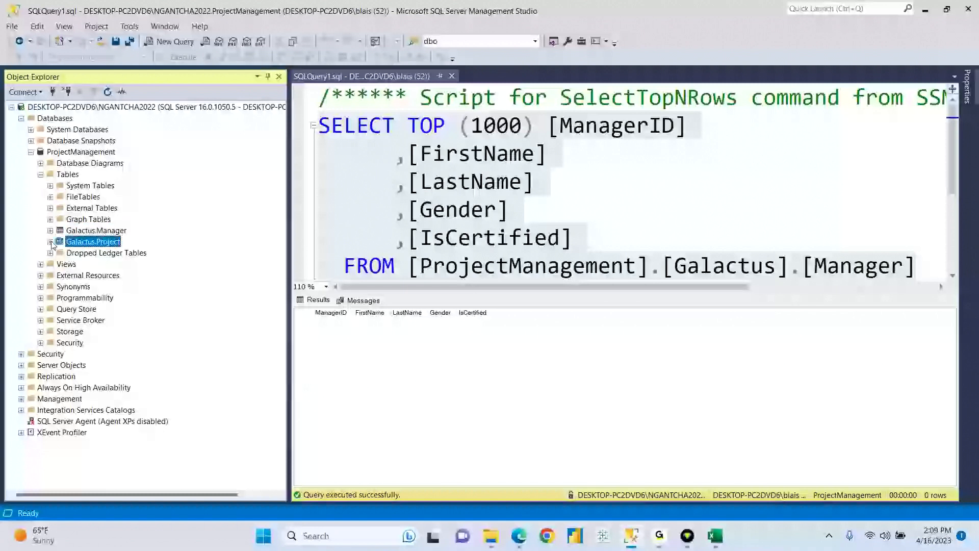
{"action": "left_click", "coordinate": [51, 241]}
{"action": "left_click", "coordinate": [60, 253]}
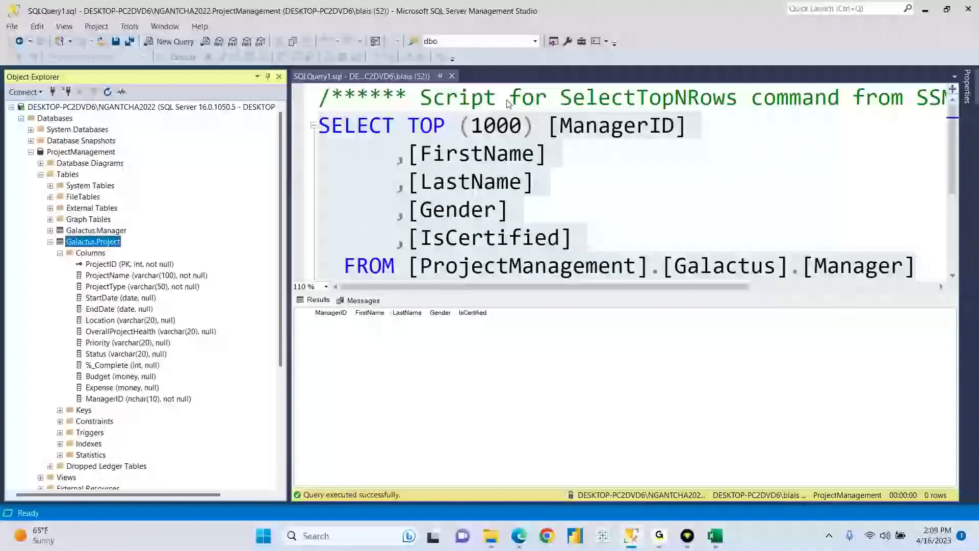
{"action": "left_click", "coordinate": [451, 76]}
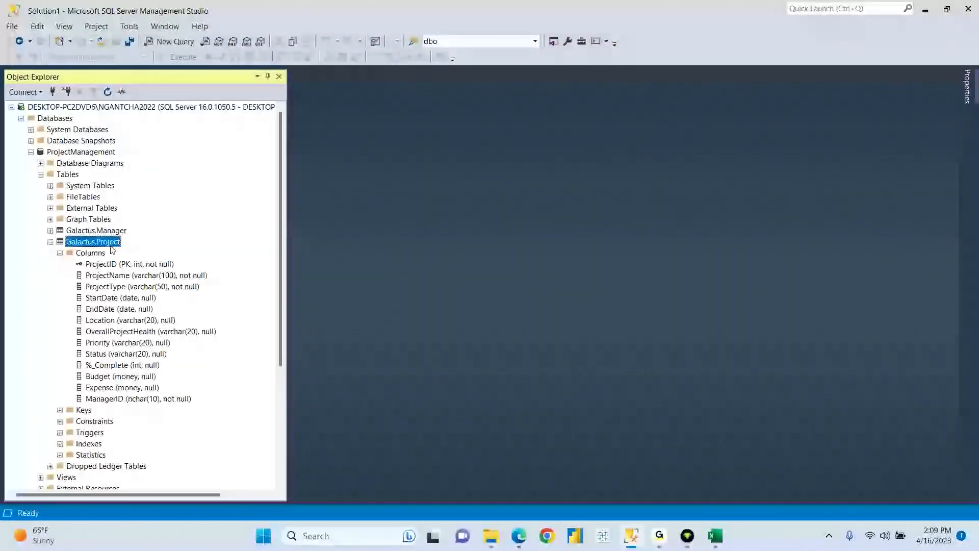
- Inspect Galactus.Project in the table designer, then view and close its top 1000 rows
{"action": "right_click", "coordinate": [109, 246]}
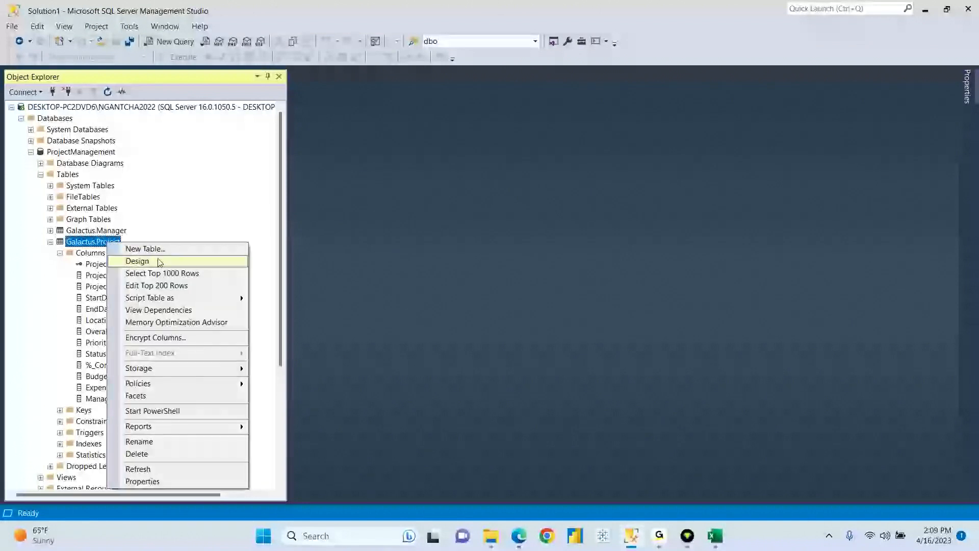
{"action": "left_click", "coordinate": [158, 260]}
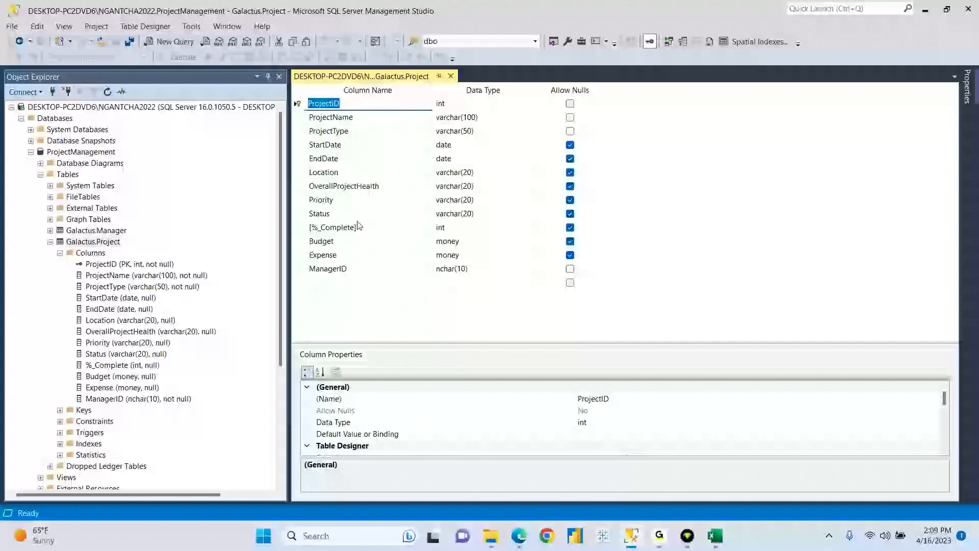
{"action": "left_click", "coordinate": [450, 76]}
{"action": "left_click", "coordinate": [60, 253]}
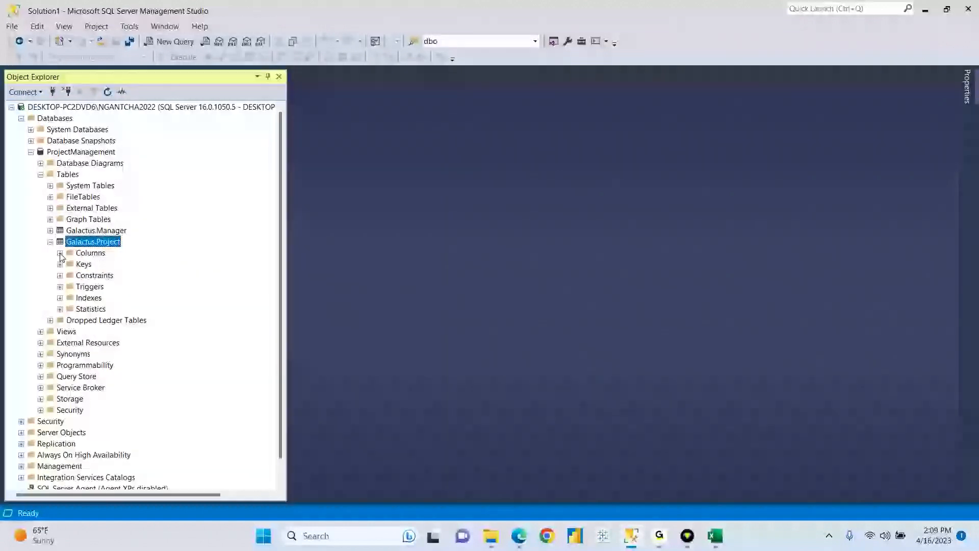
{"action": "right_click", "coordinate": [92, 243]}
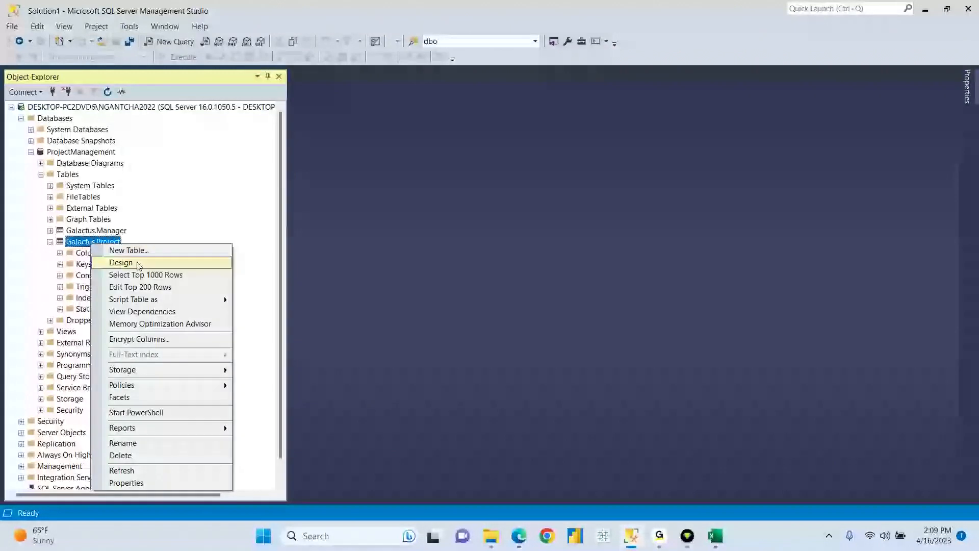
{"action": "left_click", "coordinate": [131, 275]}
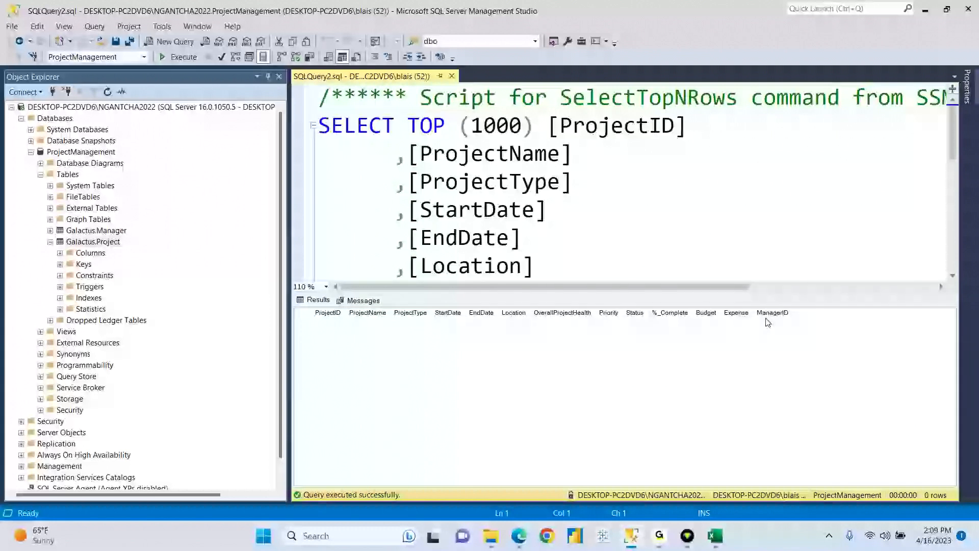
{"action": "left_click", "coordinate": [452, 76]}
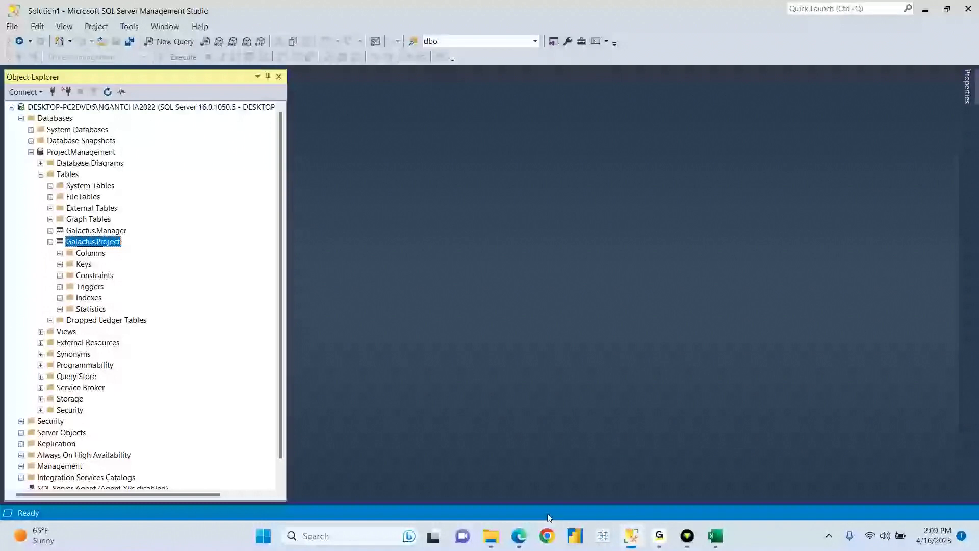
- Open SQL Week 1 Objectives.pdf from the WEEK 1 > DAY 2 folder
{"action": "left_click", "coordinate": [491, 536]}
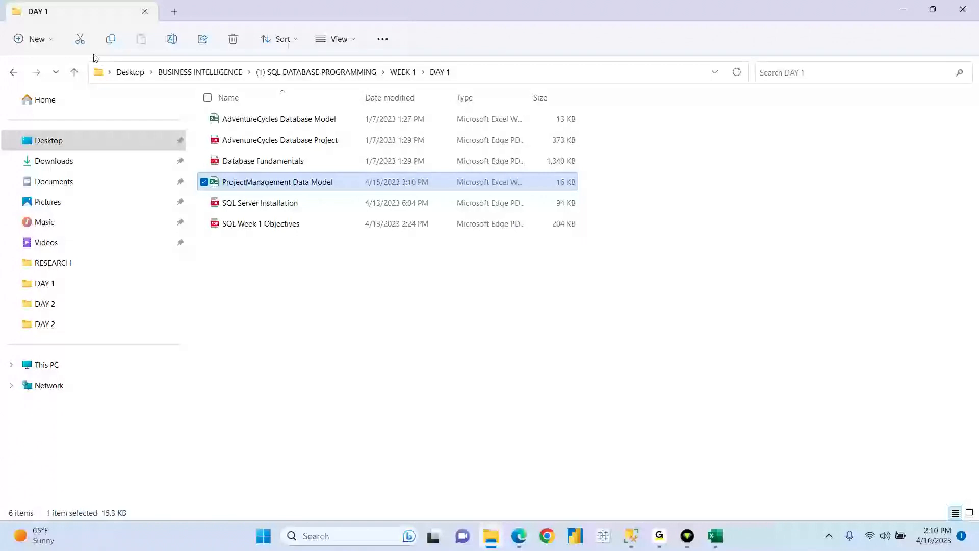
{"action": "left_click", "coordinate": [74, 71]}
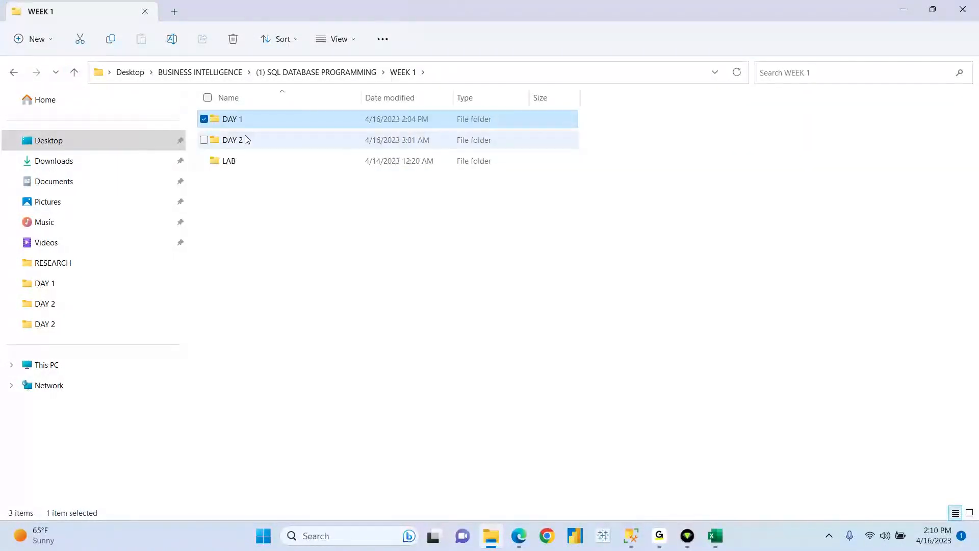
{"action": "double_click", "coordinate": [247, 139]}
{"action": "left_click", "coordinate": [260, 184]}
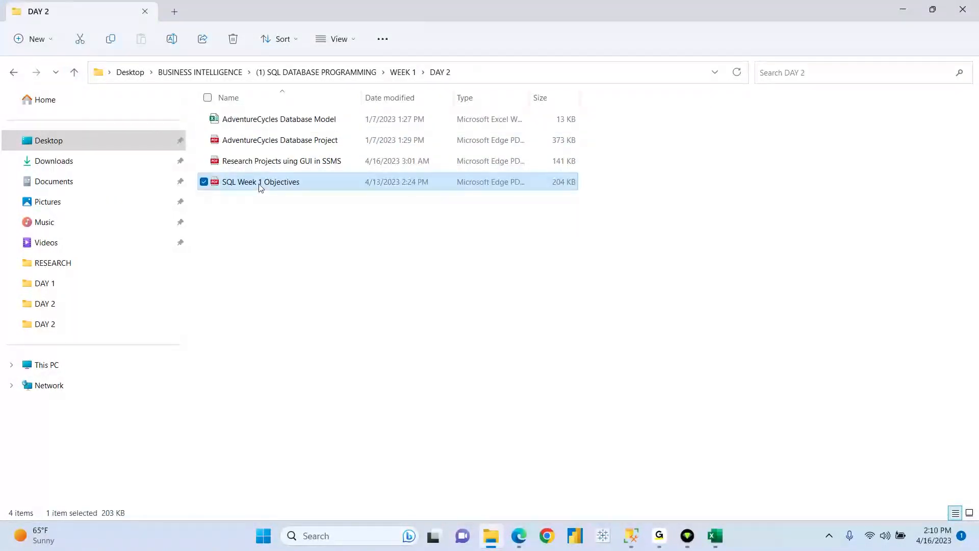
{"action": "double_click", "coordinate": [259, 185]}
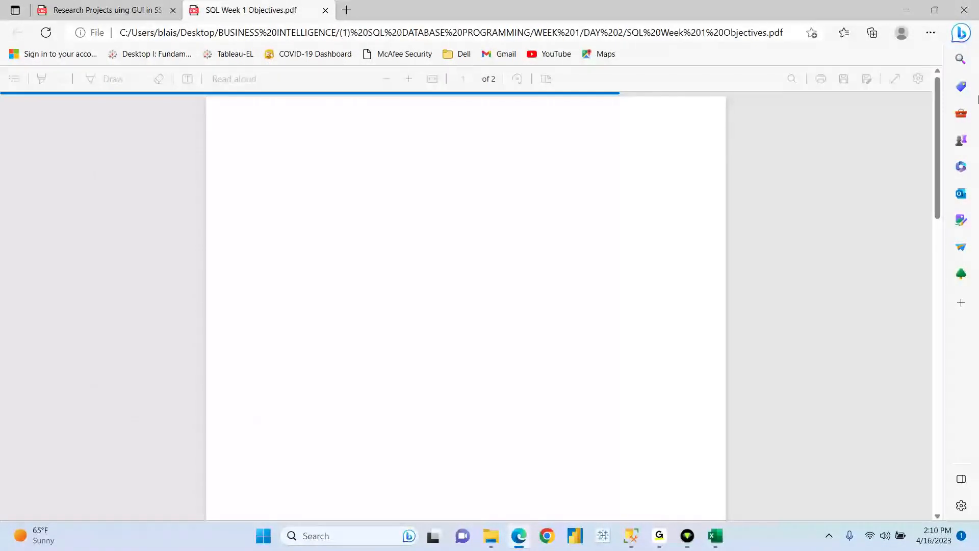
- Scroll the PDF to the GUI objectives and highlight the line on inserting data into tables, then return to SSMS
{"action": "left_click_drag", "start_coordinate": [939, 110], "coordinate": [941, 231]}
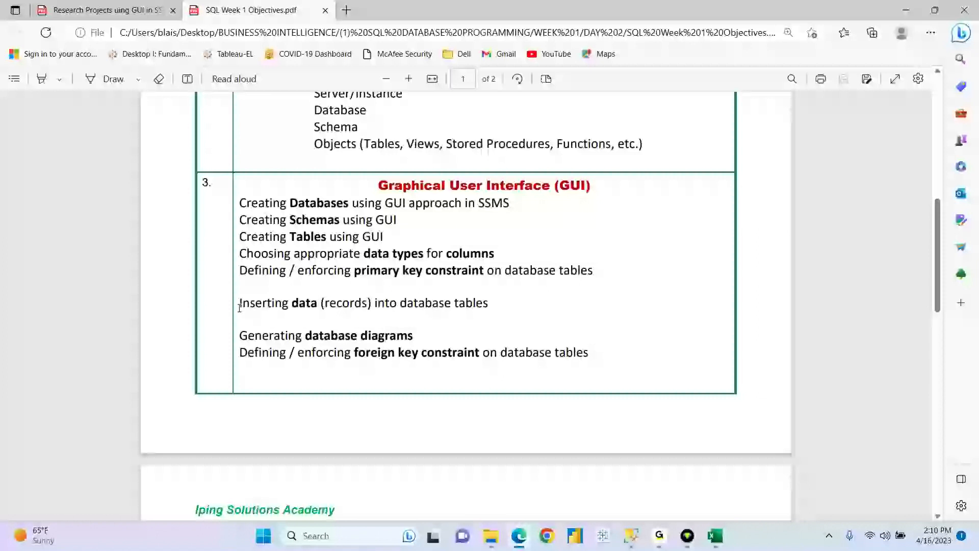
{"action": "left_click_drag", "start_coordinate": [238, 303], "coordinate": [498, 306]}
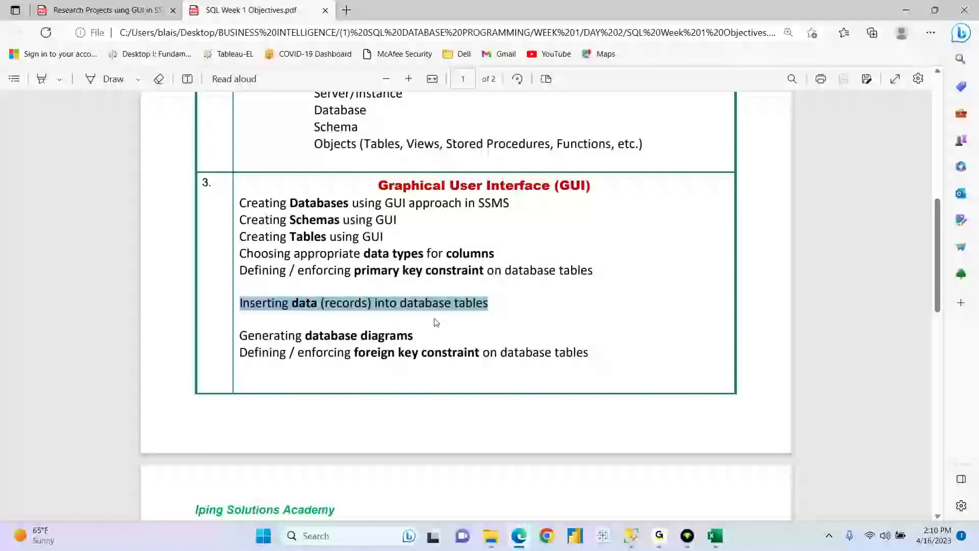
{"action": "left_click", "coordinate": [490, 308]}
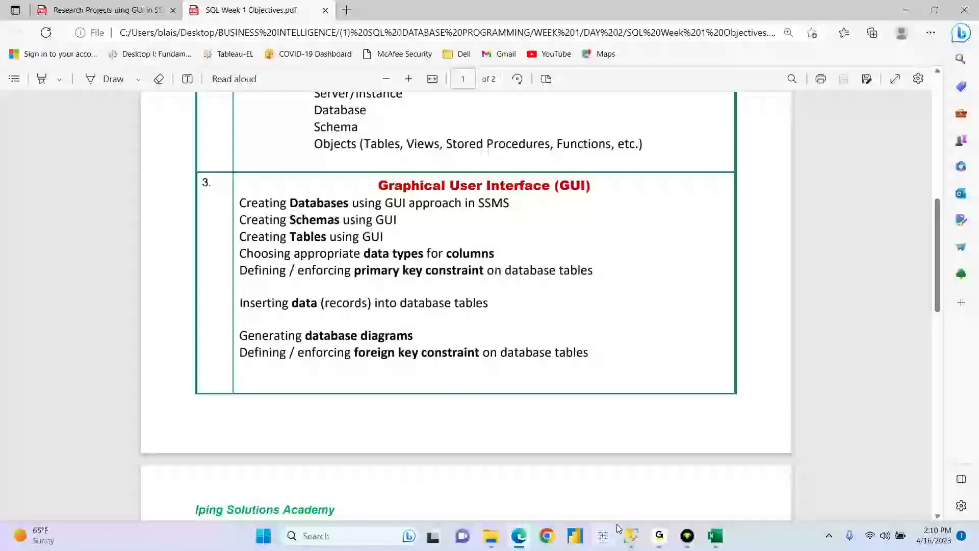
{"action": "left_click", "coordinate": [631, 535]}
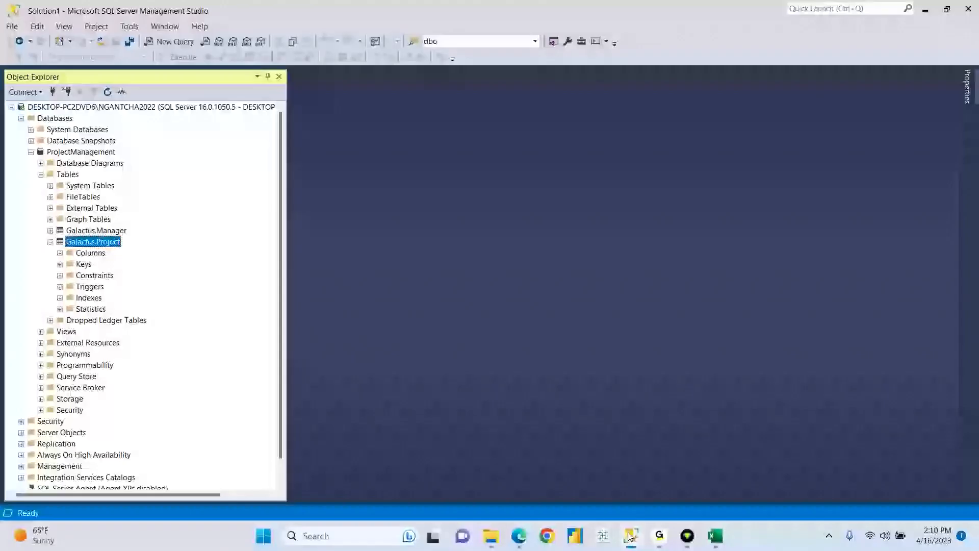
- Collapse Galactus.Project in Object Explorer and bring the ProjectManagement Data Model workbook forward
{"action": "left_click", "coordinate": [51, 242]}
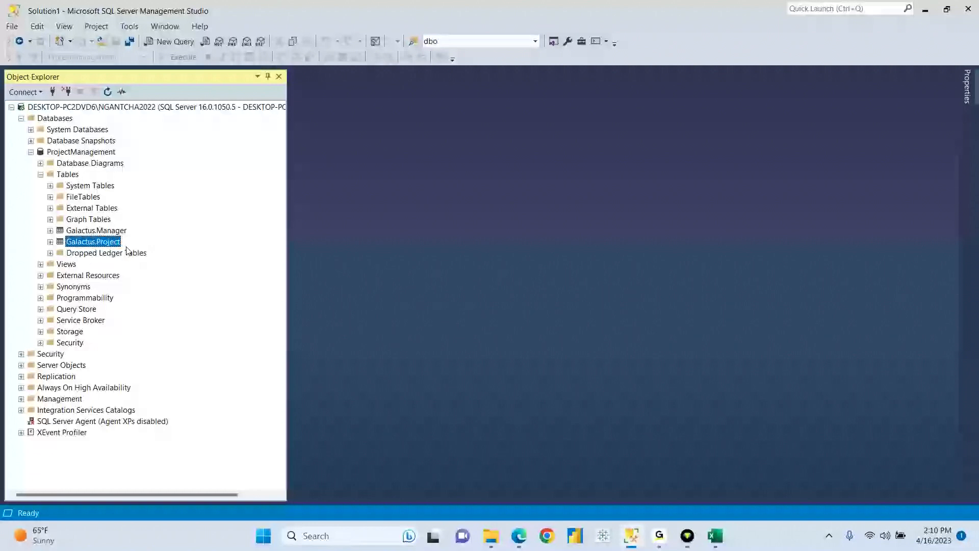
{"action": "left_click", "coordinate": [715, 536]}
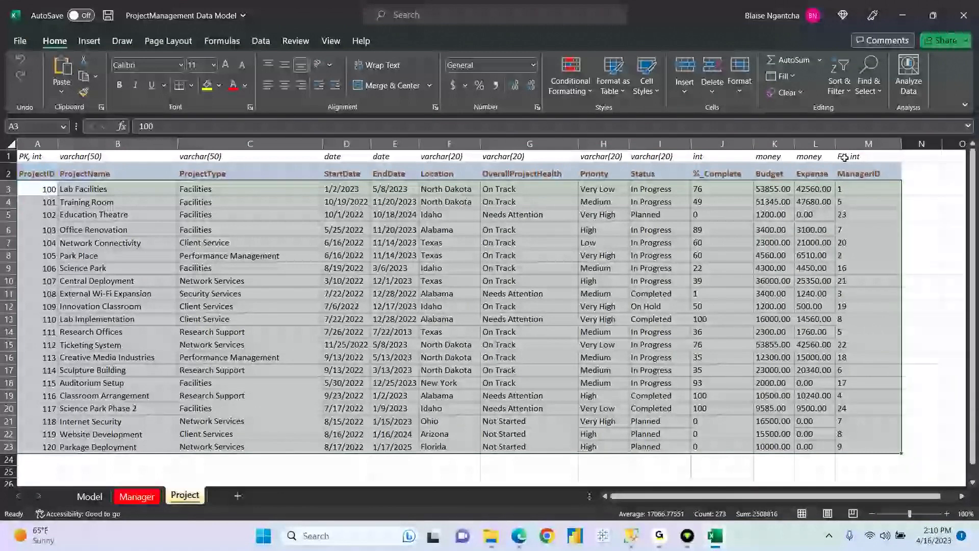
- Check the Manager sheet's records, then return to SSMS and select Galactus.Manager
{"action": "left_click", "coordinate": [137, 496]}
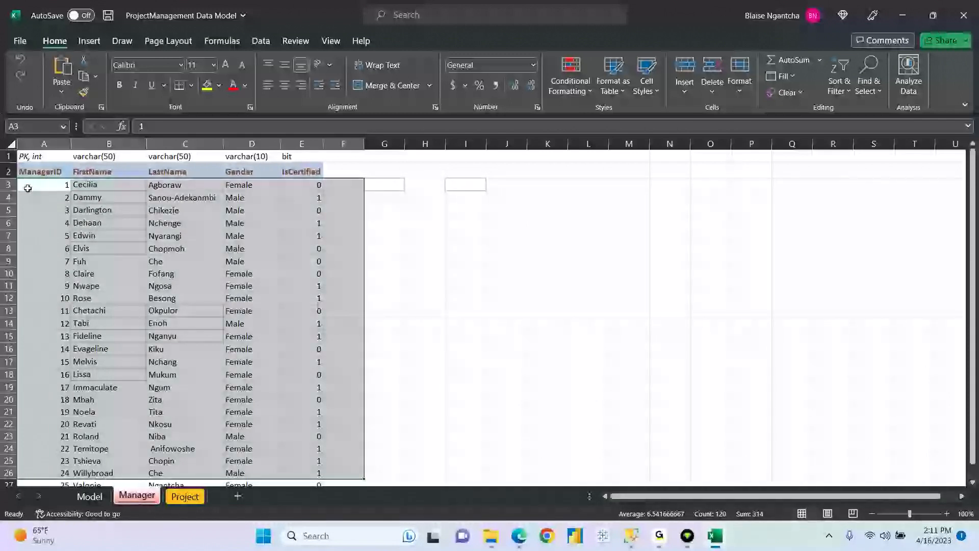
{"action": "left_click", "coordinate": [631, 536]}
{"action": "left_click", "coordinate": [111, 231]}
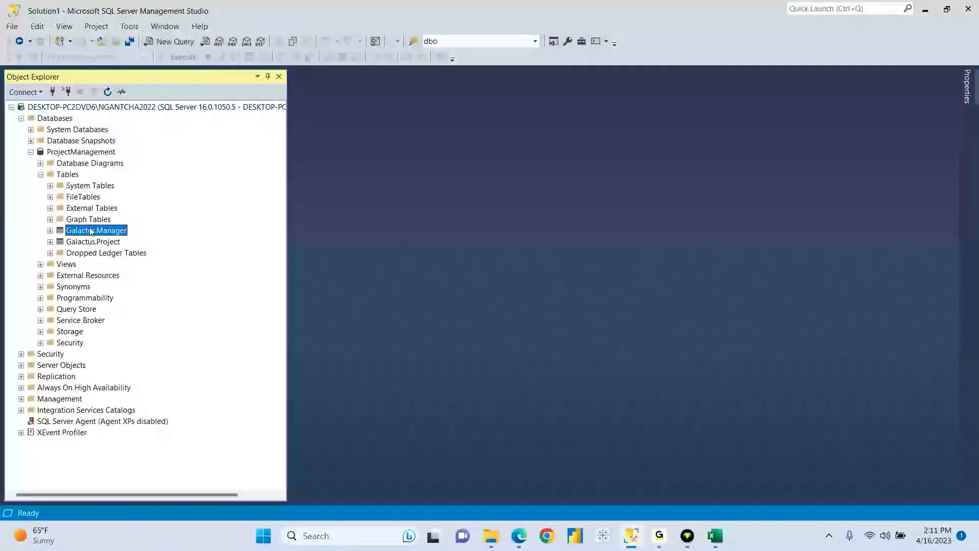
- Open Galactus.Manager in the table designer and inspect the ManagerID primary key row without changes
{"action": "right_click", "coordinate": [90, 231]}
{"action": "left_click", "coordinate": [139, 248]}
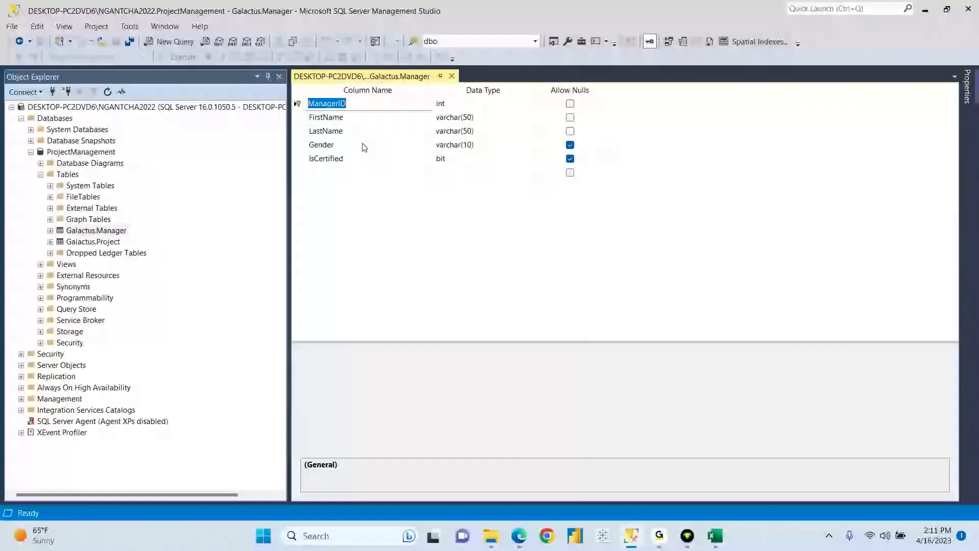
{"action": "left_click", "coordinate": [299, 106]}
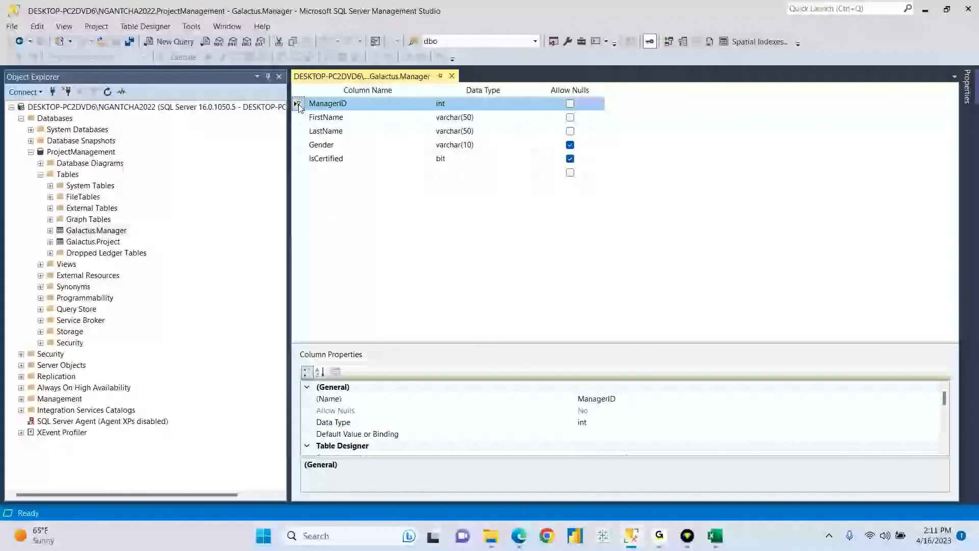
{"action": "left_click", "coordinate": [283, 95]}
{"action": "left_click", "coordinate": [300, 104]}
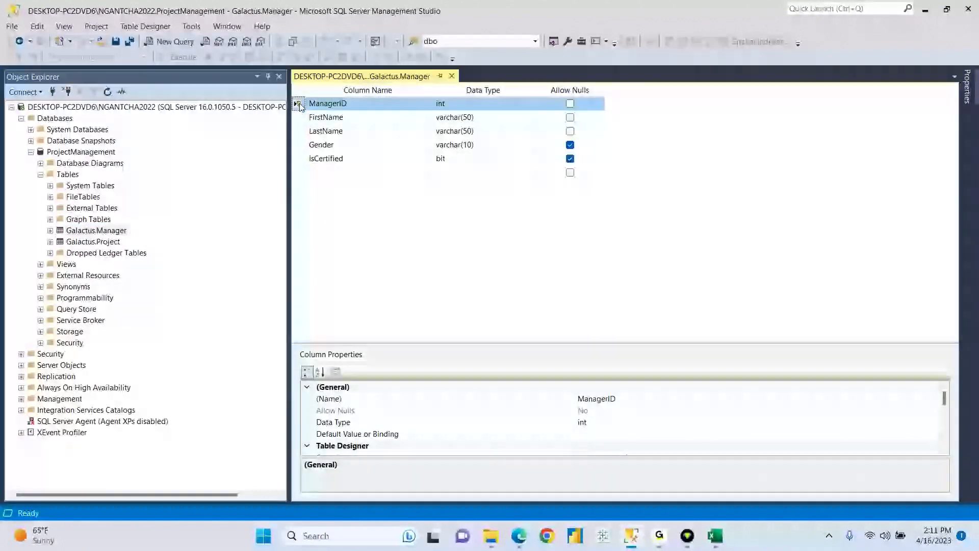
{"action": "right_click", "coordinate": [300, 105]}
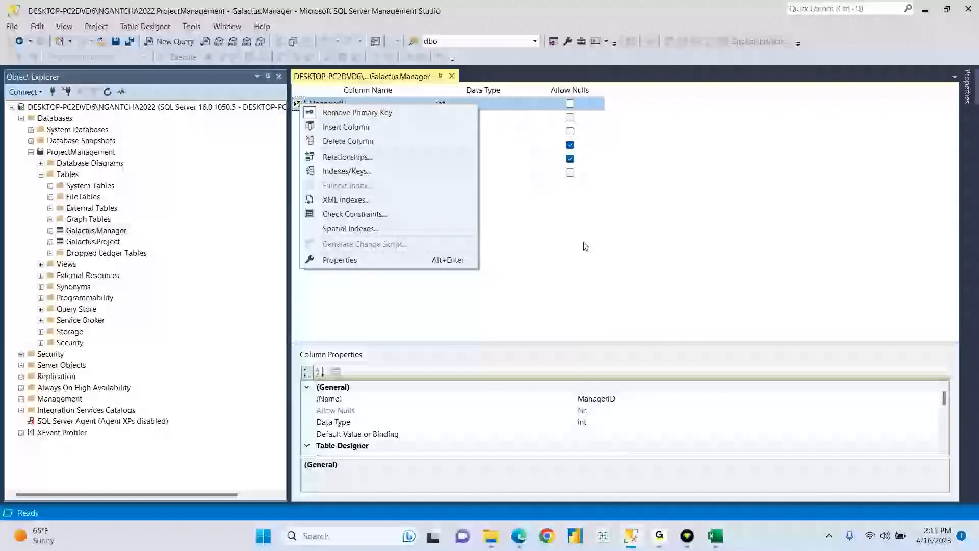
{"action": "left_click", "coordinate": [588, 262]}
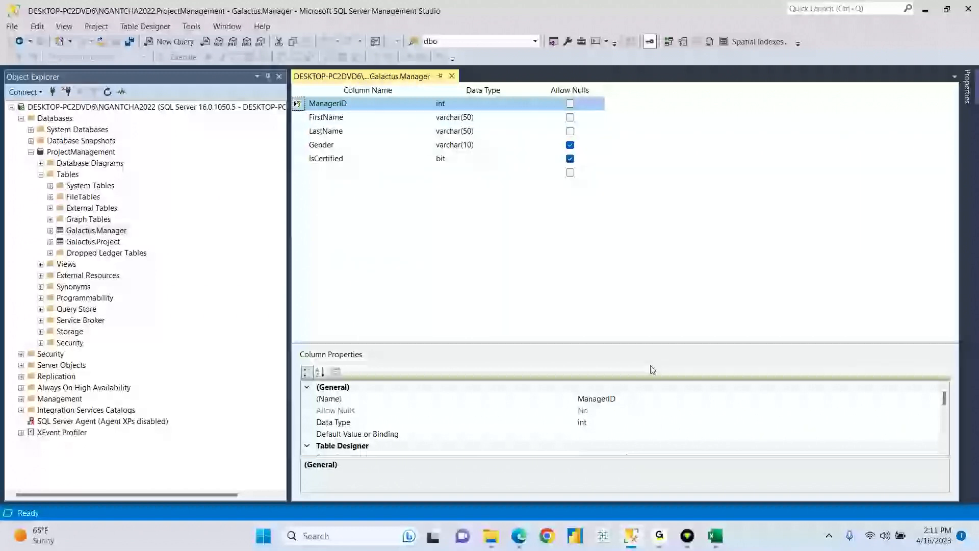
- Look over the Manager sheet's ManagerID values in column A, including the rows for IDs 4 and 17
{"action": "mouse_move", "coordinate": [631, 539]}
{"action": "left_click", "coordinate": [716, 536]}
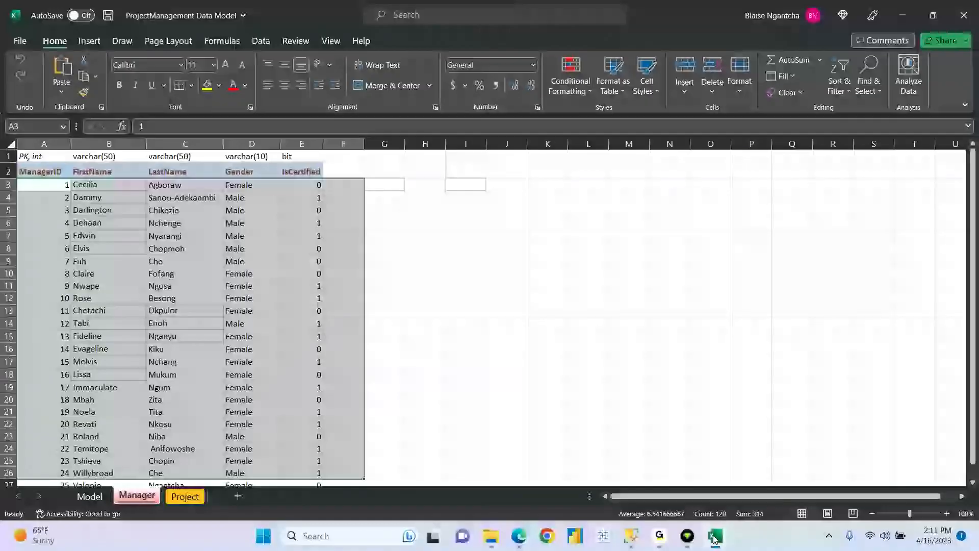
{"action": "left_click", "coordinate": [121, 249]}
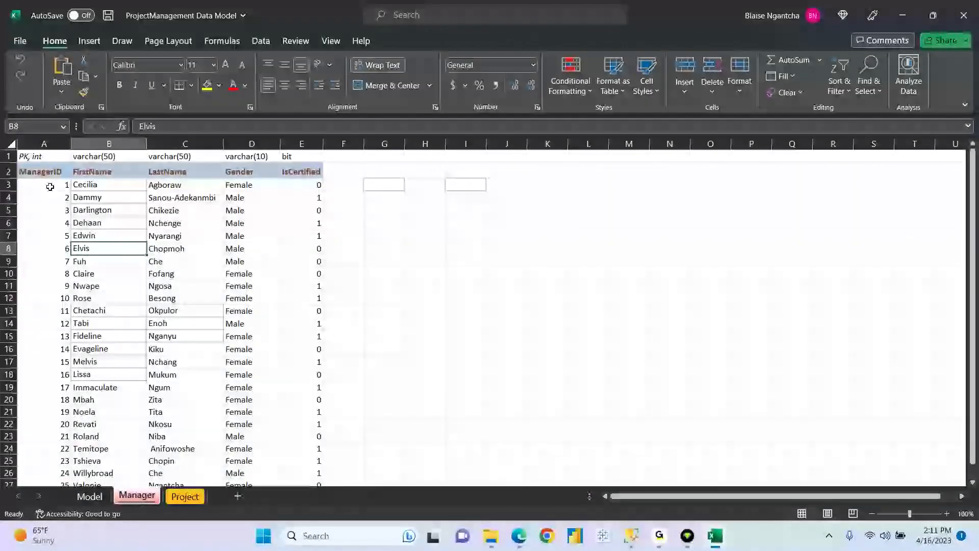
{"action": "left_click_drag", "start_coordinate": [50, 187], "coordinate": [48, 444]}
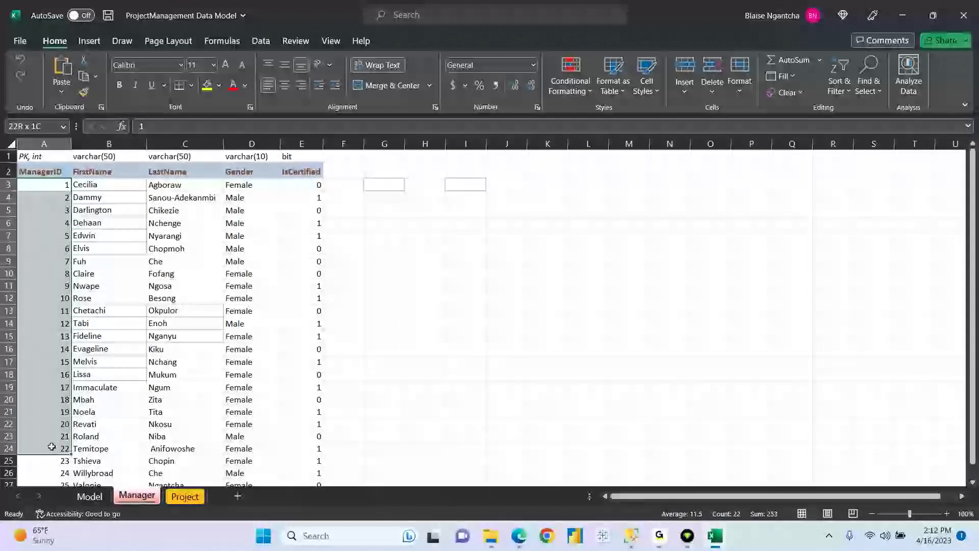
{"action": "left_click", "coordinate": [60, 222]}
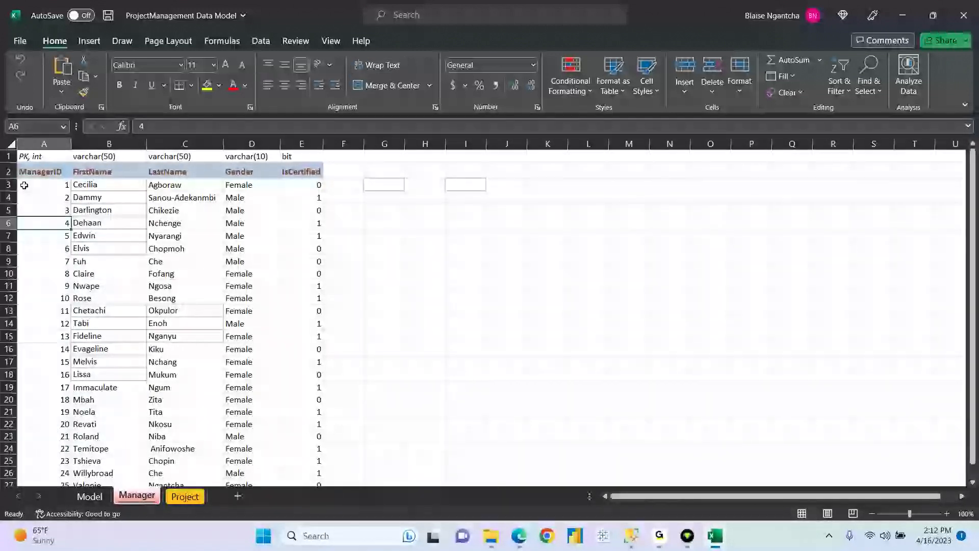
{"action": "left_click", "coordinate": [8, 184]}
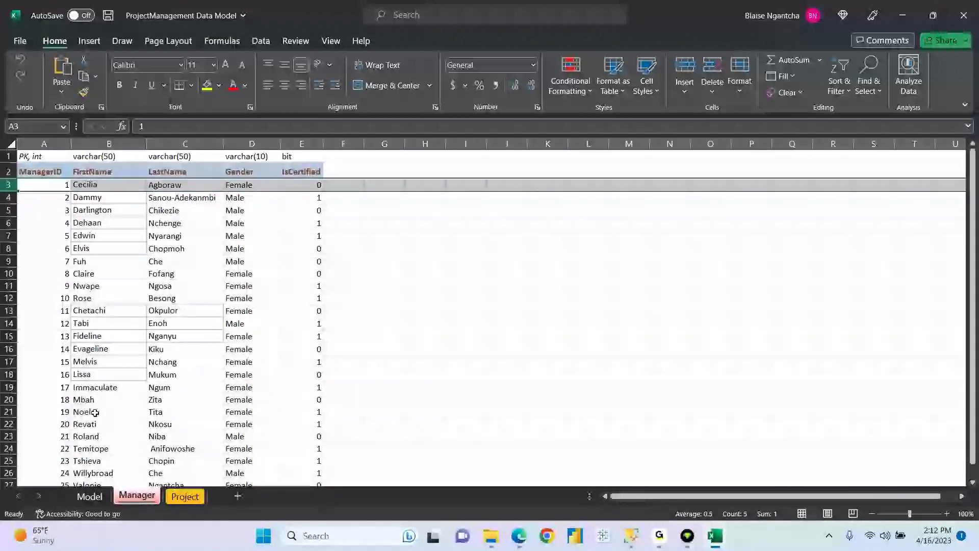
{"action": "left_click", "coordinate": [10, 387]}
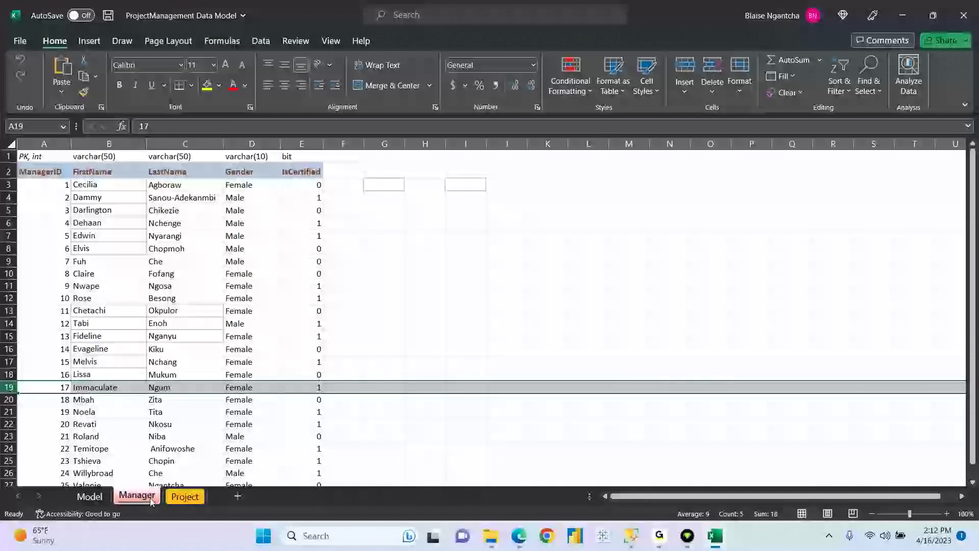
- Compare the Project sheet's ManagerID column M against the Manager sheet's ManagerID column A
{"action": "left_click", "coordinate": [183, 498]}
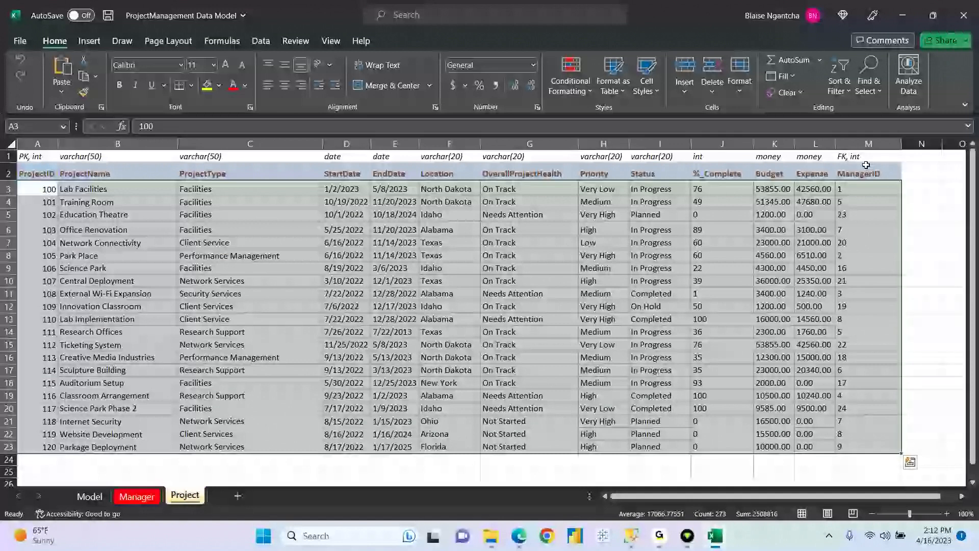
{"action": "left_click", "coordinate": [851, 146]}
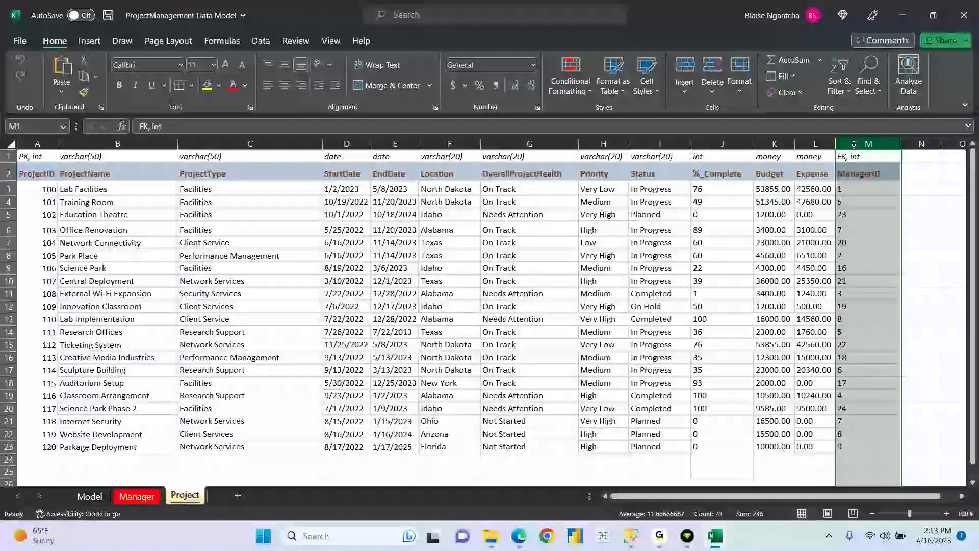
{"action": "left_click", "coordinate": [862, 173]}
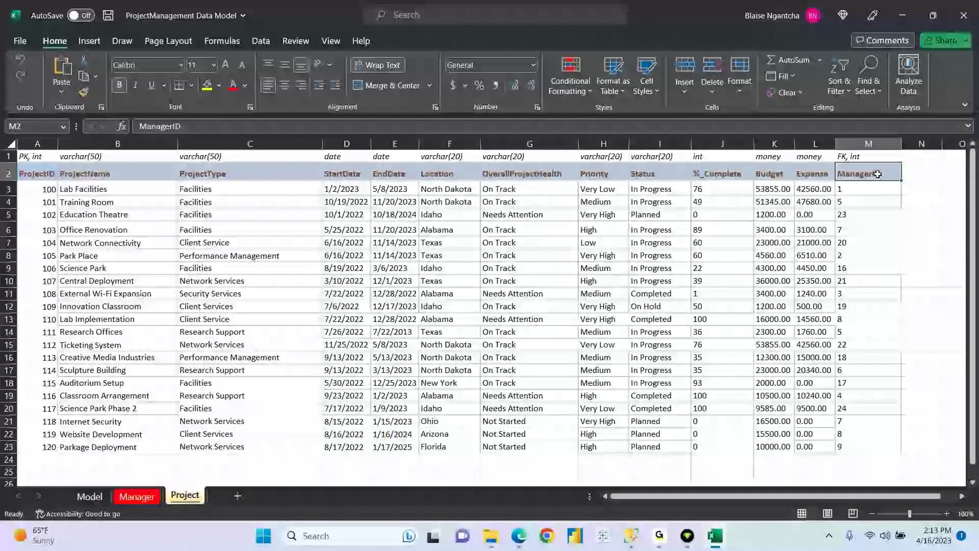
{"action": "left_click", "coordinate": [135, 498]}
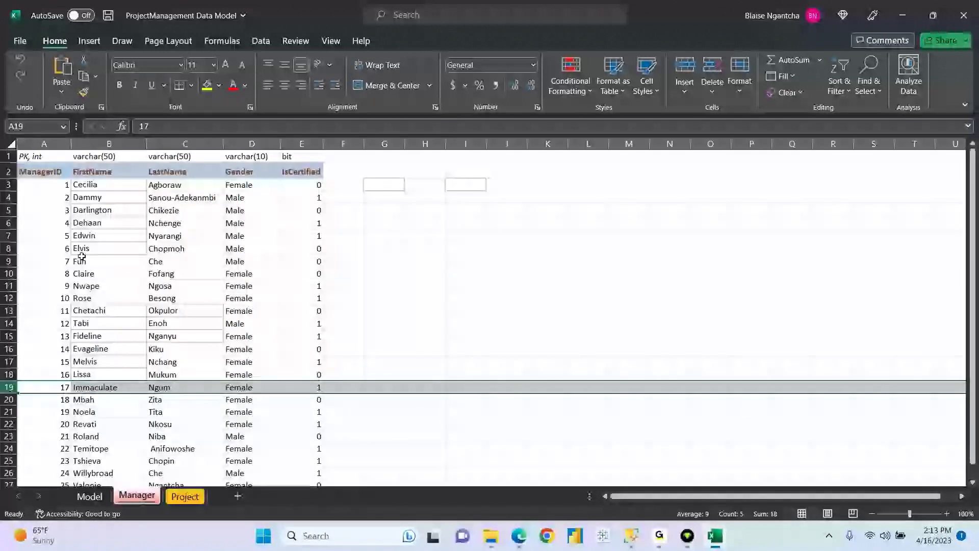
{"action": "left_click", "coordinate": [40, 172]}
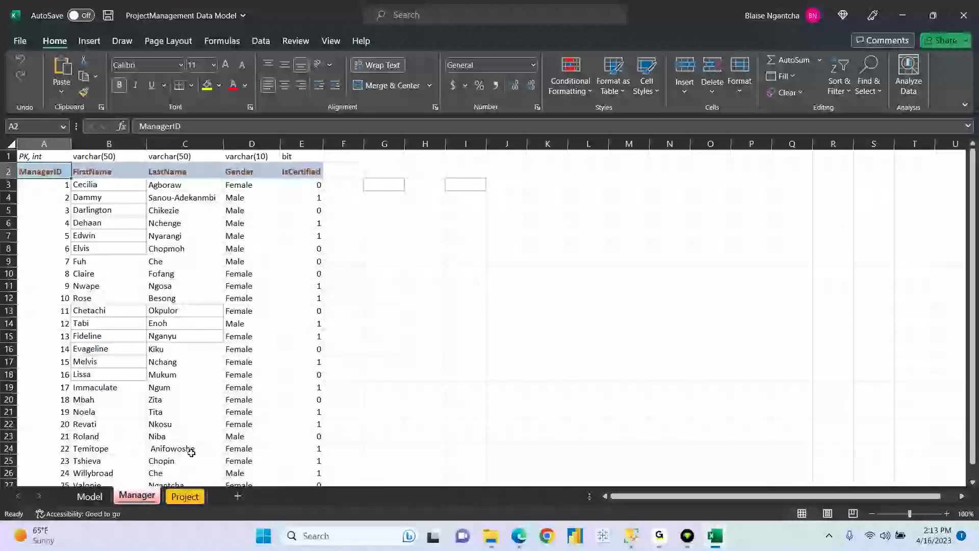
{"action": "left_click", "coordinate": [184, 496]}
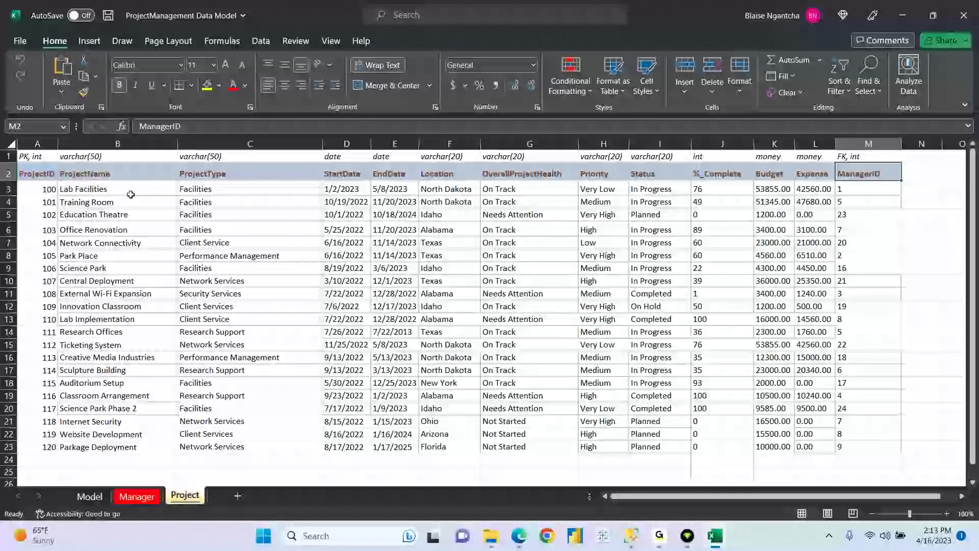
{"action": "left_click", "coordinate": [77, 190]}
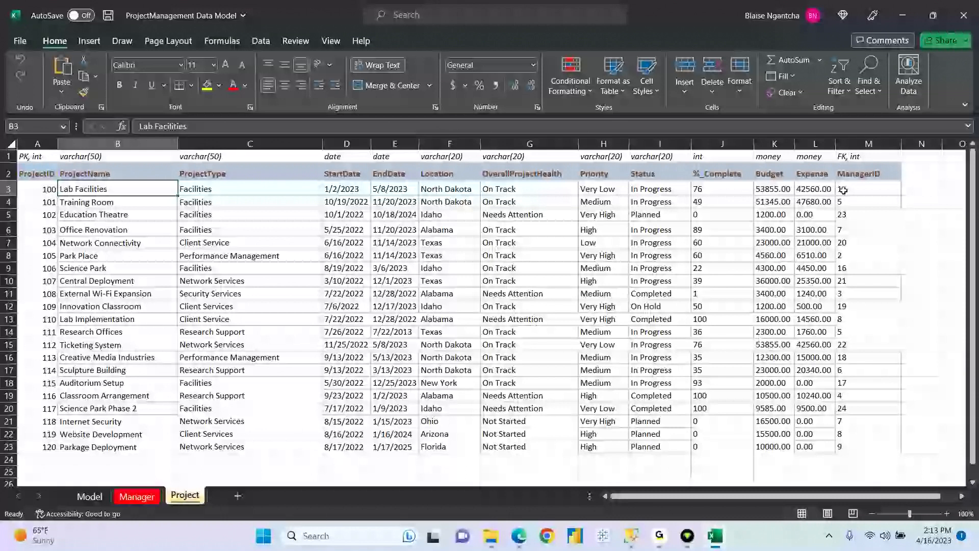
{"action": "left_click", "coordinate": [858, 144]}
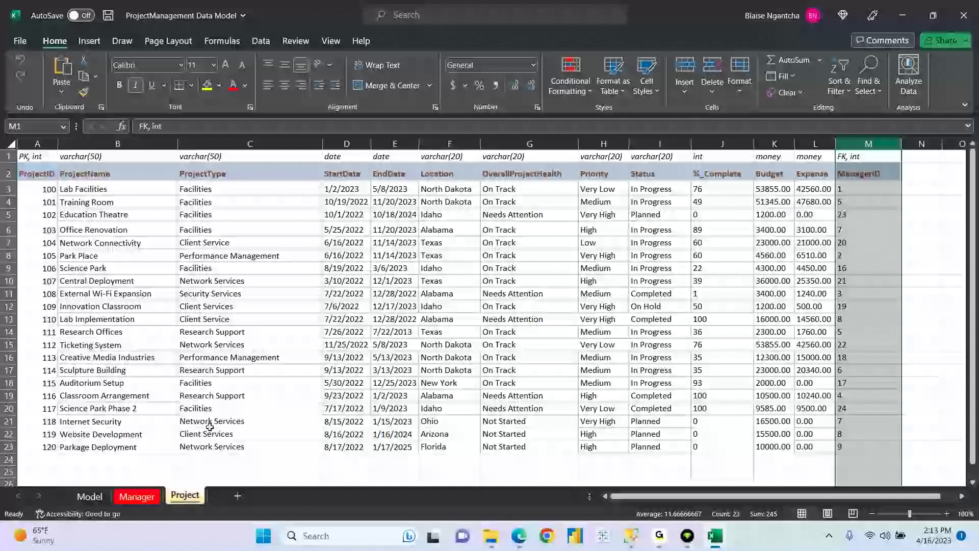
{"action": "left_click", "coordinate": [142, 496]}
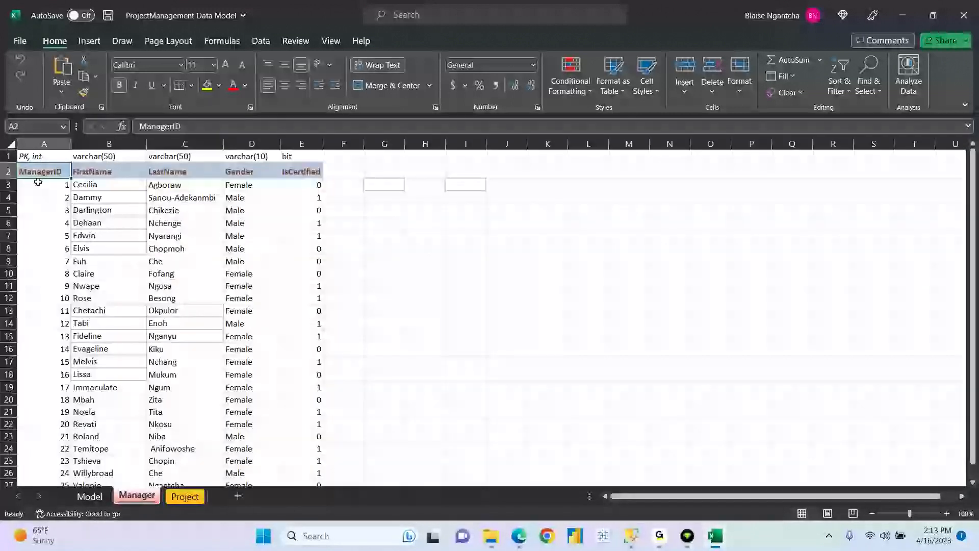
{"action": "left_click", "coordinate": [42, 142]}
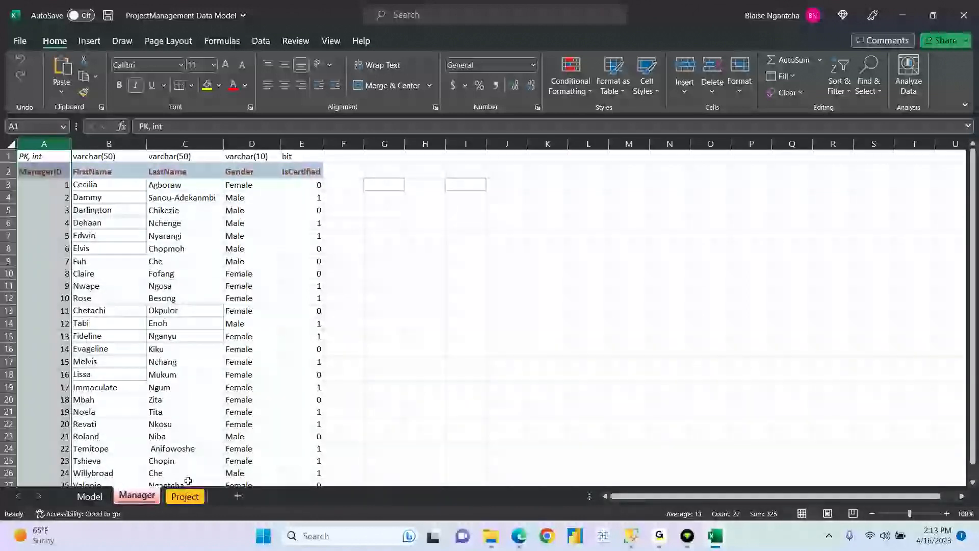
{"action": "left_click", "coordinate": [187, 497]}
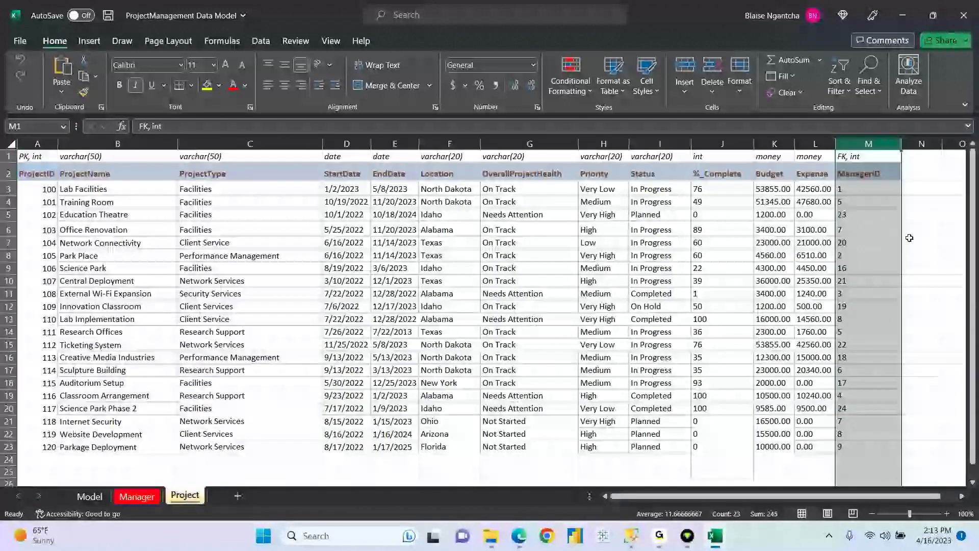
- Confirm Parkage Deployment's ManagerID 9 exists on the Manager sheet, then return to SSMS
{"action": "left_click", "coordinate": [844, 449]}
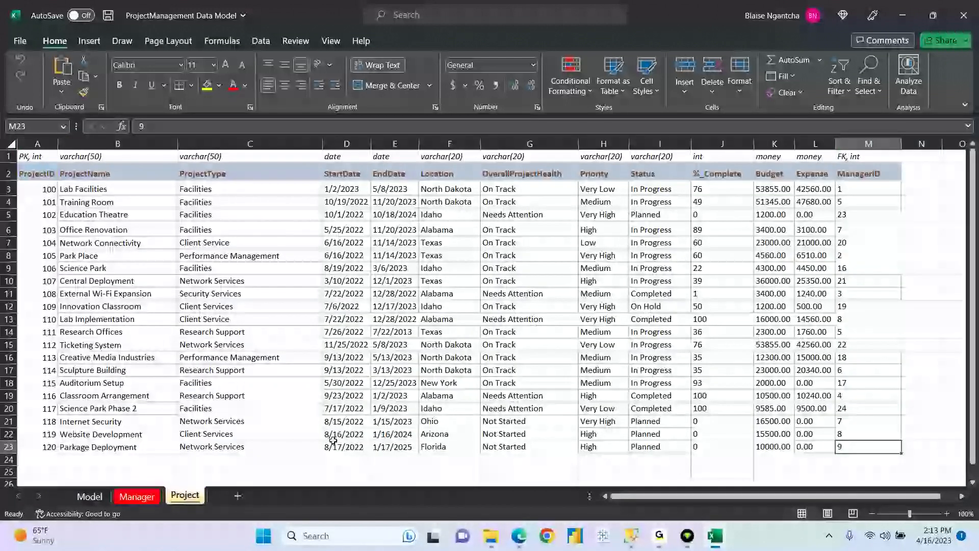
{"action": "left_click", "coordinate": [76, 447]}
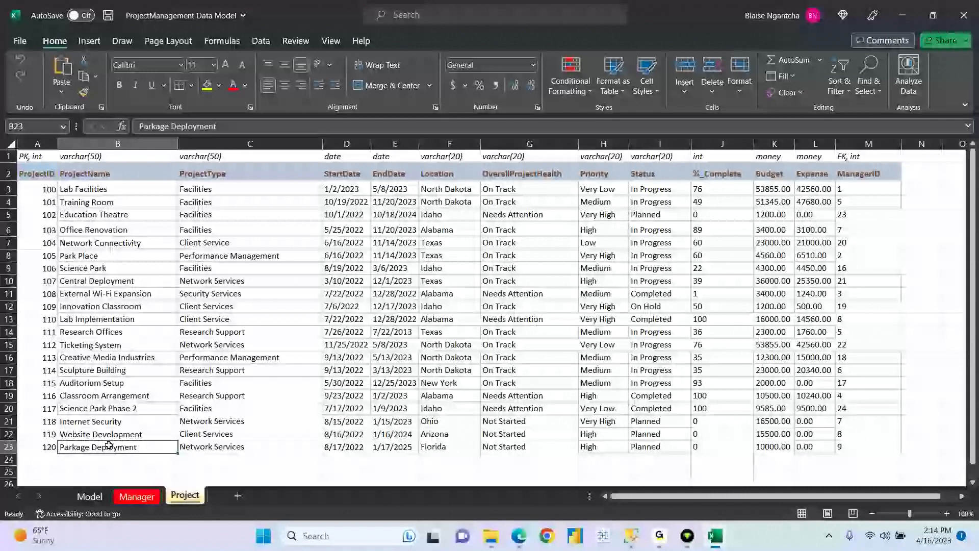
{"action": "left_click", "coordinate": [844, 449]}
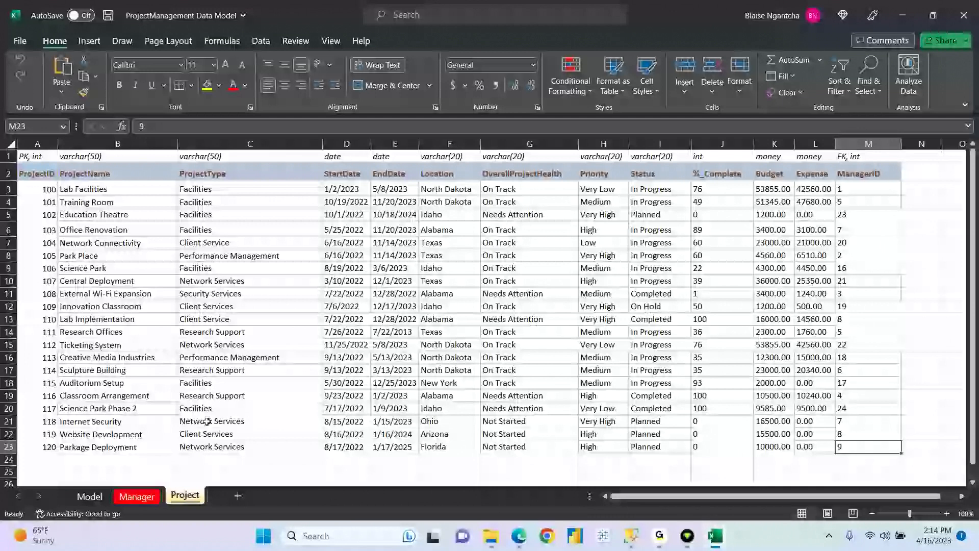
{"action": "left_click", "coordinate": [128, 500]}
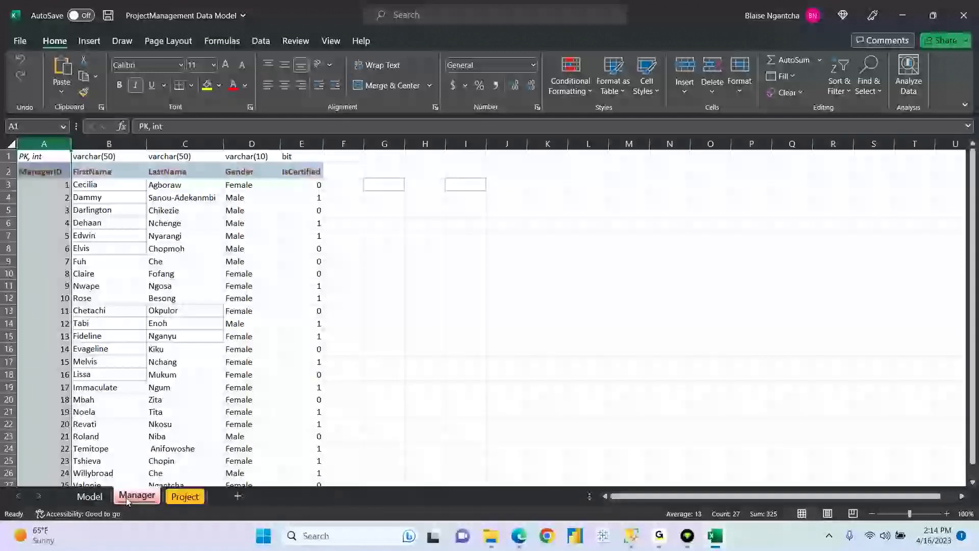
{"action": "left_click", "coordinate": [11, 286]}
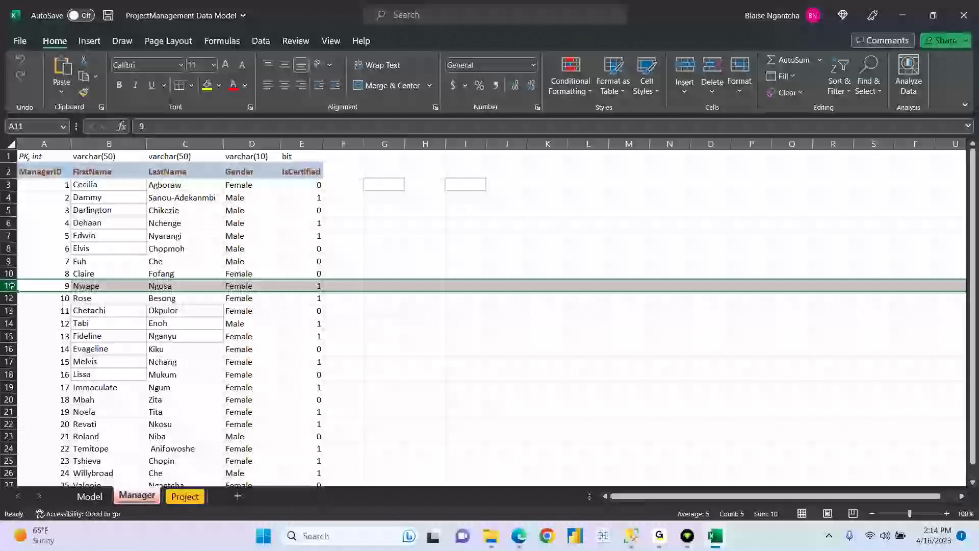
{"action": "left_click", "coordinate": [184, 496]}
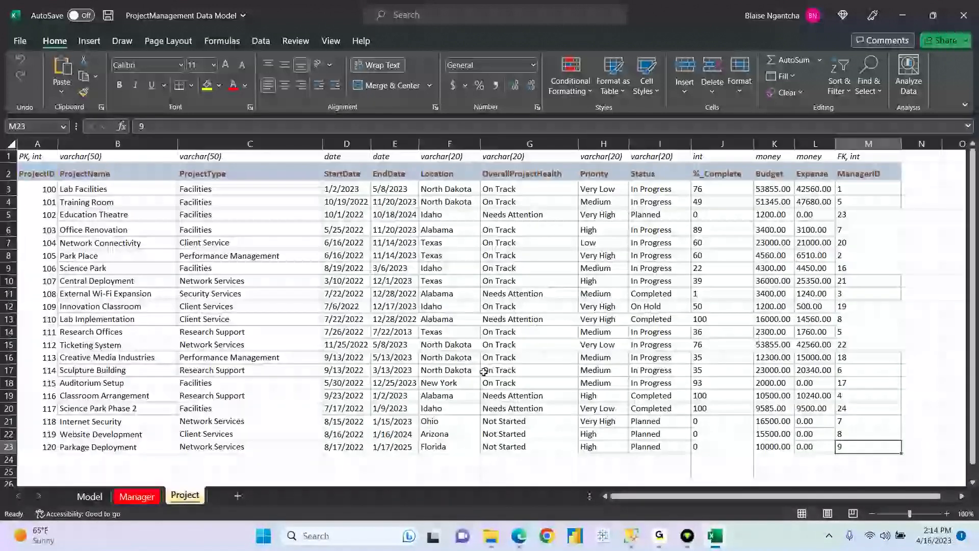
{"action": "left_click", "coordinate": [853, 145]}
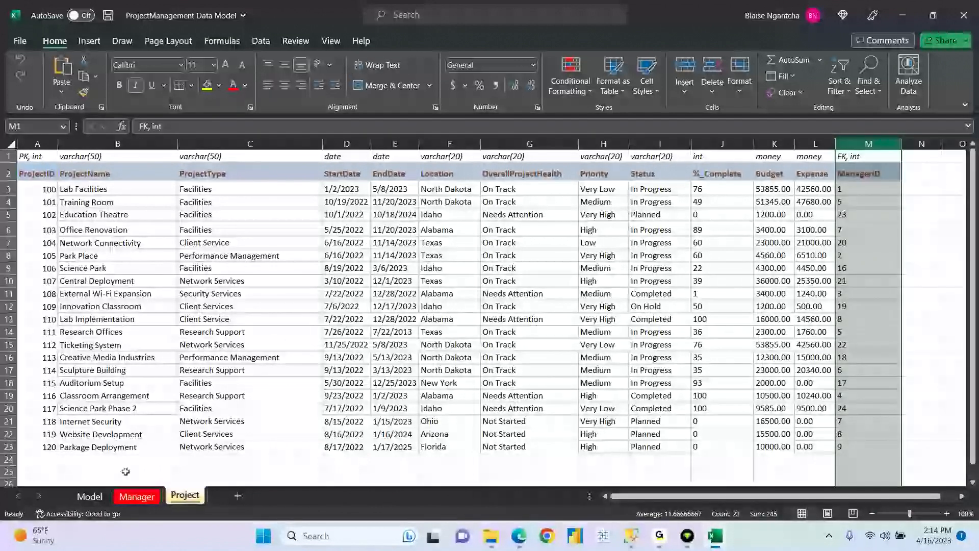
{"action": "left_click", "coordinate": [134, 496]}
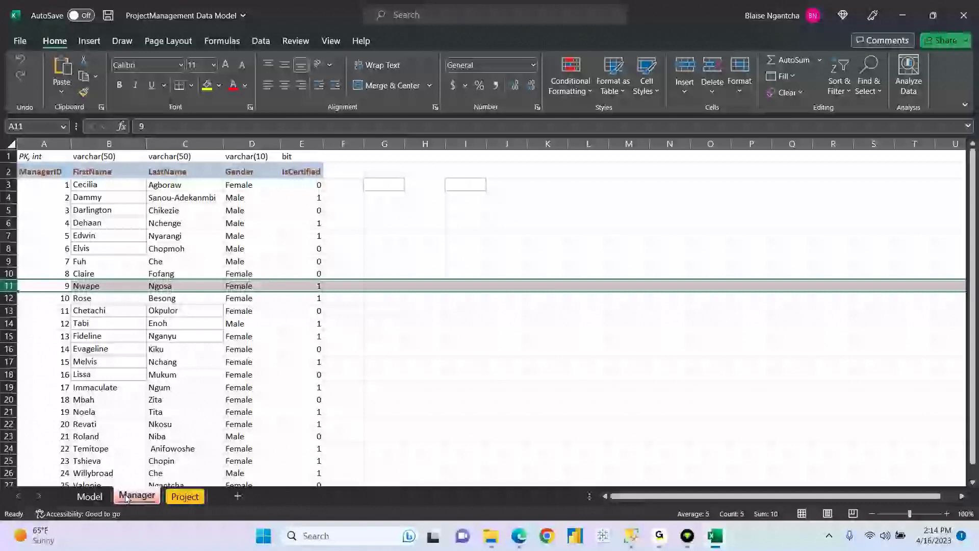
{"action": "left_click", "coordinate": [632, 536]}
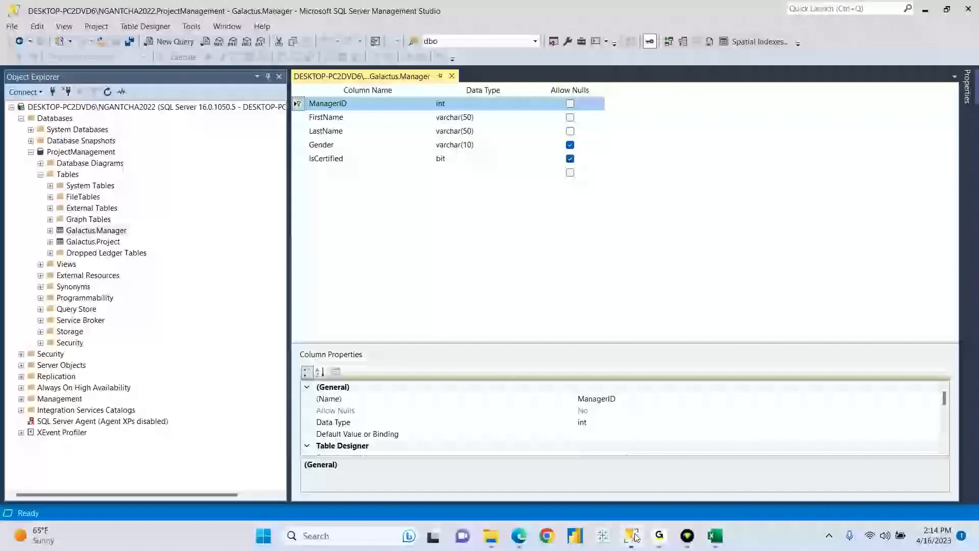
- Close the Galactus.Manager designer, refresh ProjectManagement, and open the Database Diagrams context menu
{"action": "left_click", "coordinate": [452, 76]}
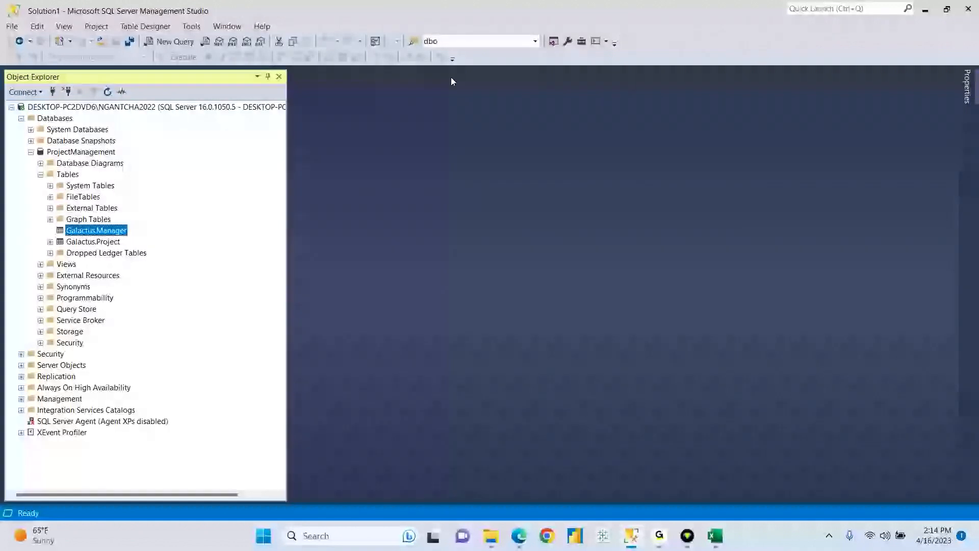
{"action": "left_click", "coordinate": [83, 152]}
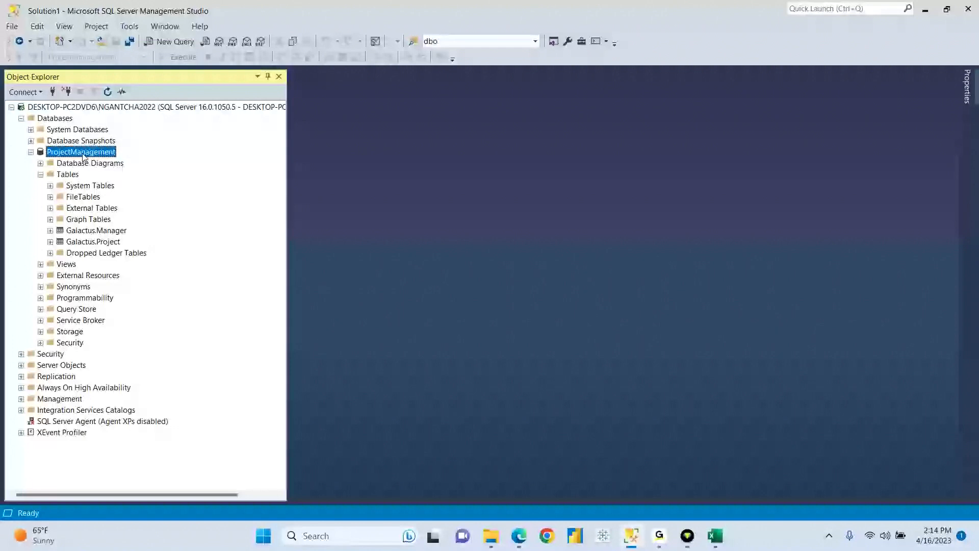
{"action": "left_click", "coordinate": [107, 91]}
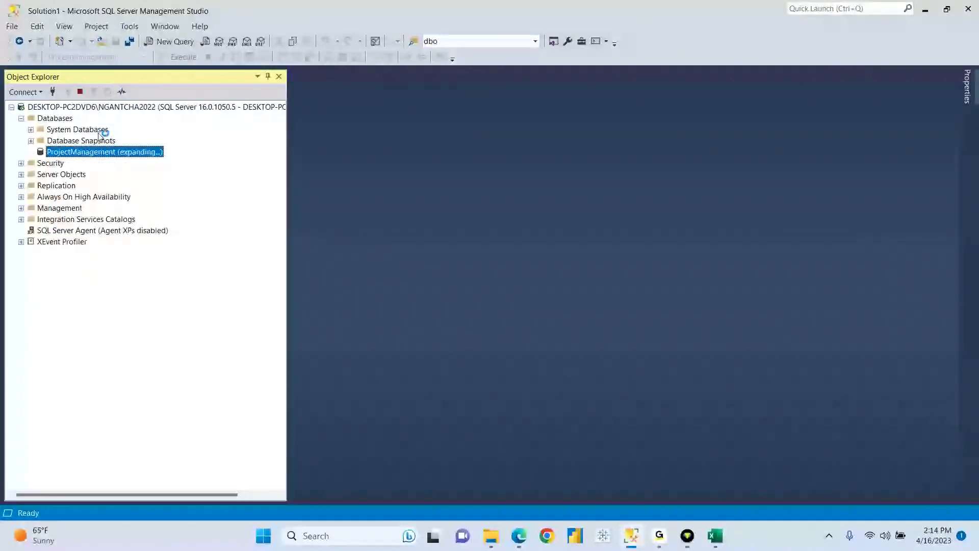
{"action": "left_click", "coordinate": [73, 165]}
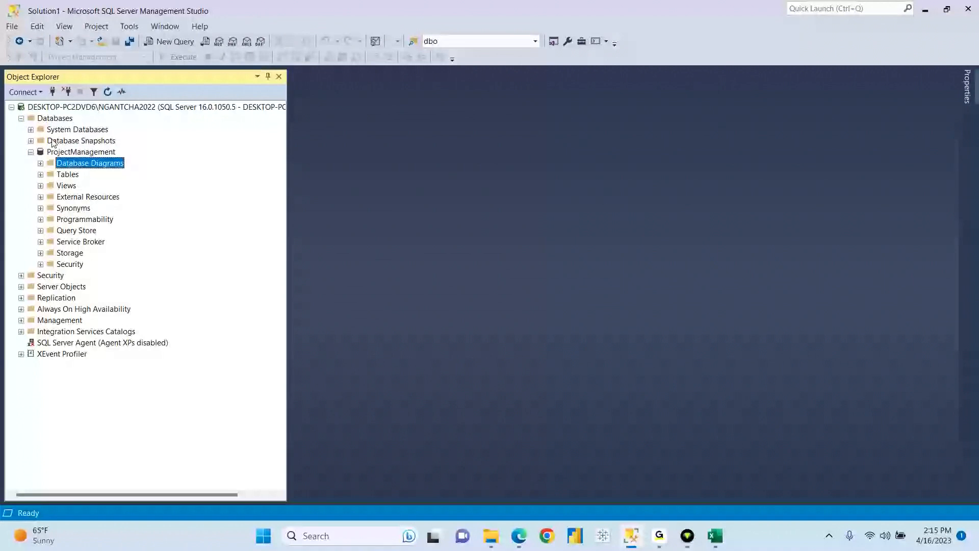
{"action": "right_click", "coordinate": [75, 163]}
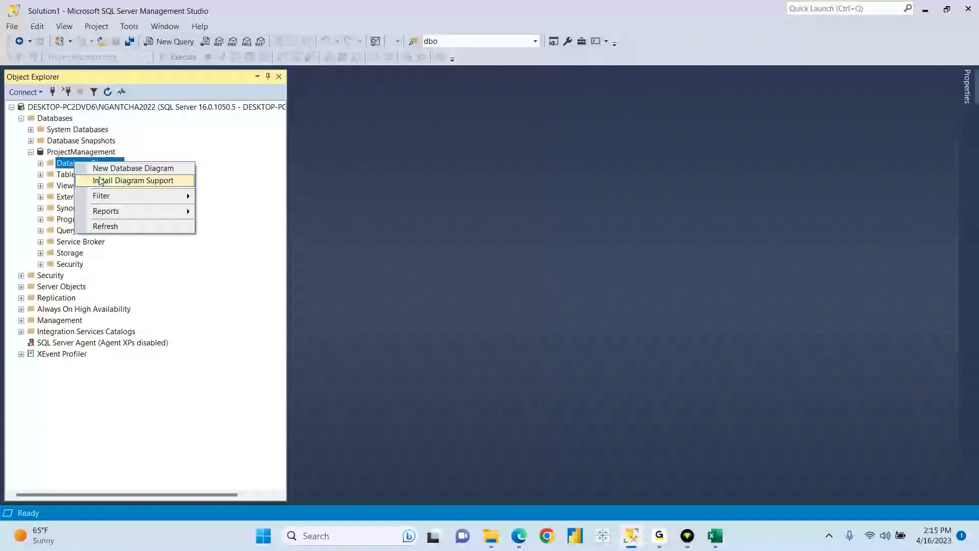
- Install diagram support objects, then create new database diagram Diagram_0 for ProjectManagement
{"action": "left_click", "coordinate": [132, 182]}
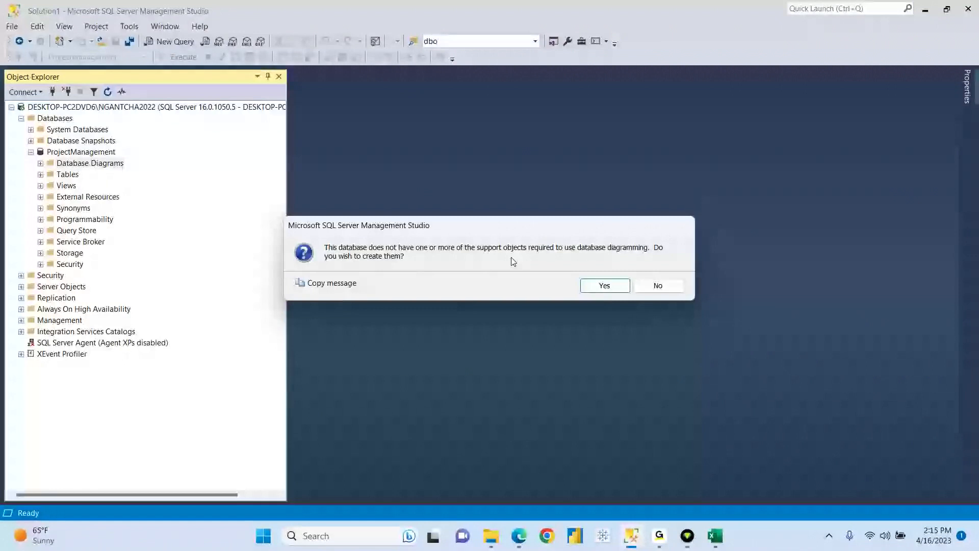
{"action": "left_click", "coordinate": [606, 286]}
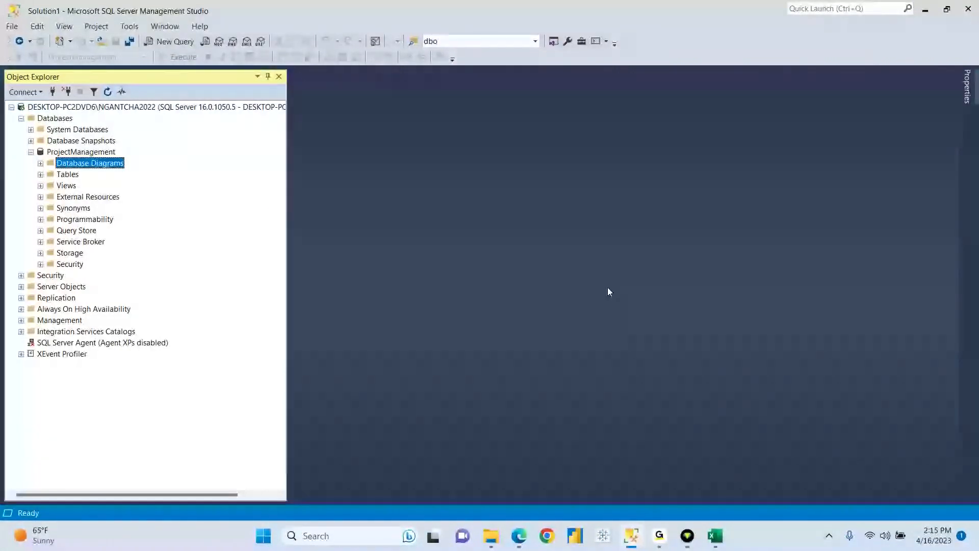
{"action": "right_click", "coordinate": [119, 166]}
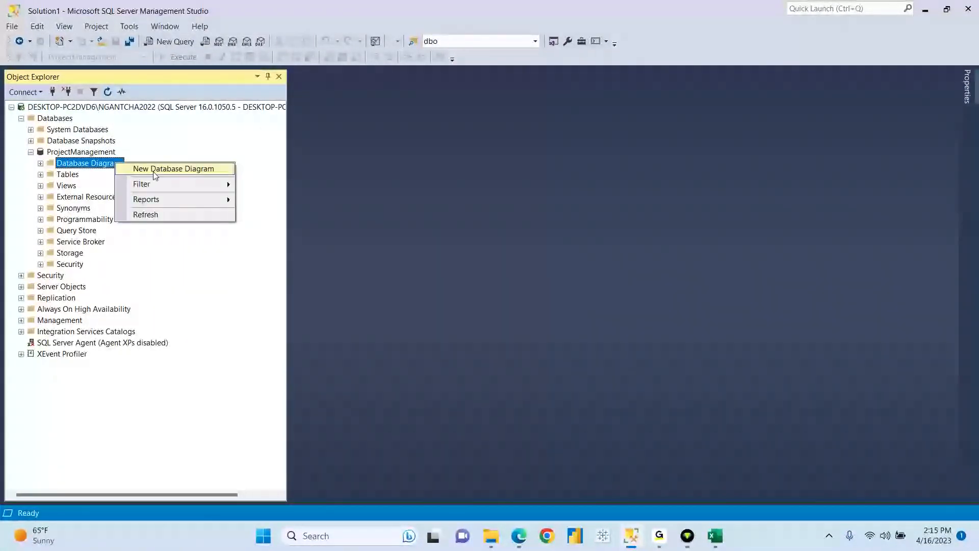
{"action": "left_click", "coordinate": [206, 171]}
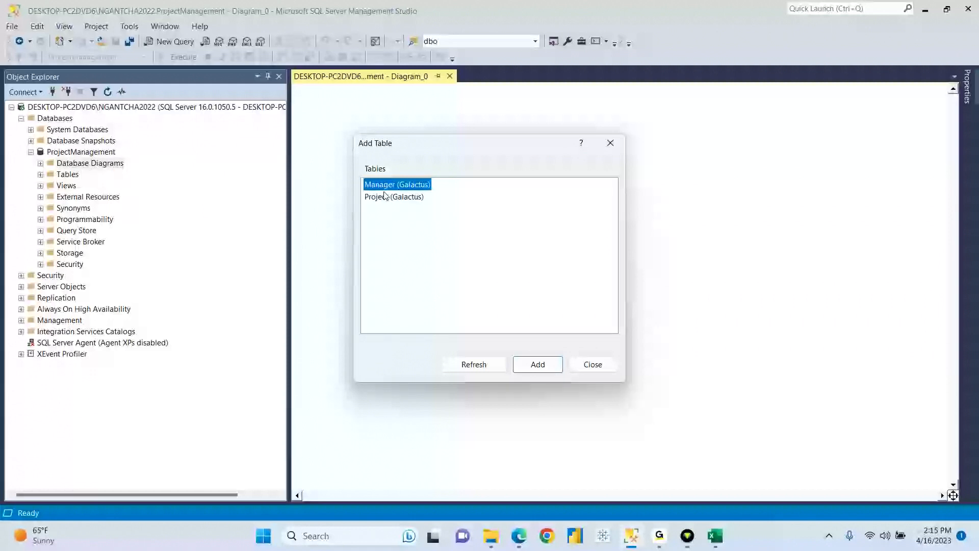
- Add the Manager and Project tables to Diagram_0 from the Add Table list
{"action": "left_click_drag", "start_coordinate": [419, 218], "coordinate": [363, 180]}
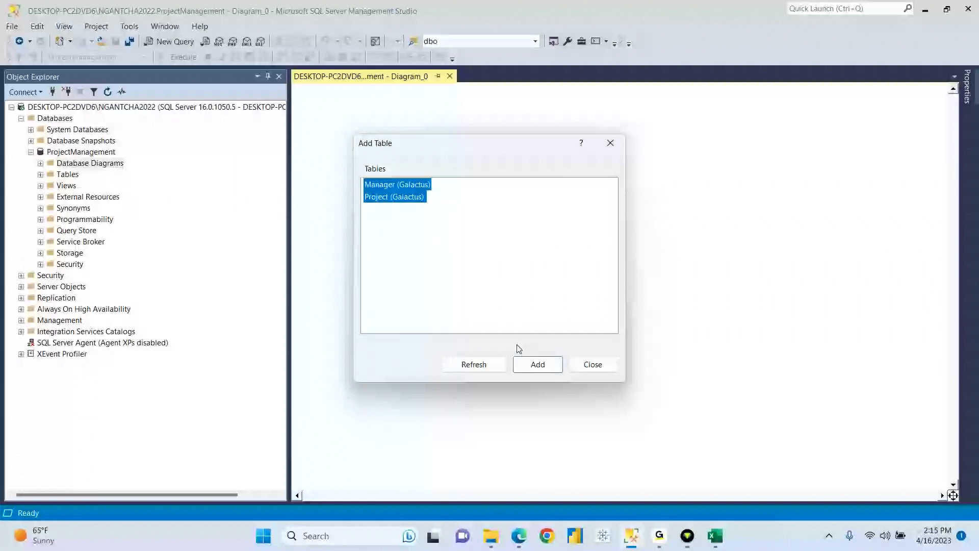
{"action": "left_click", "coordinate": [537, 364]}
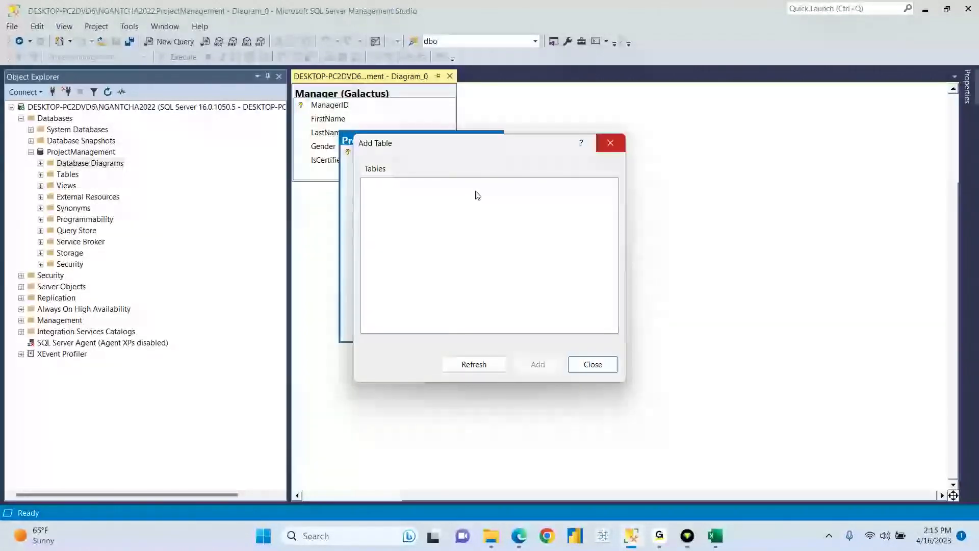
{"action": "left_click_drag", "start_coordinate": [499, 148], "coordinate": [580, 206]}
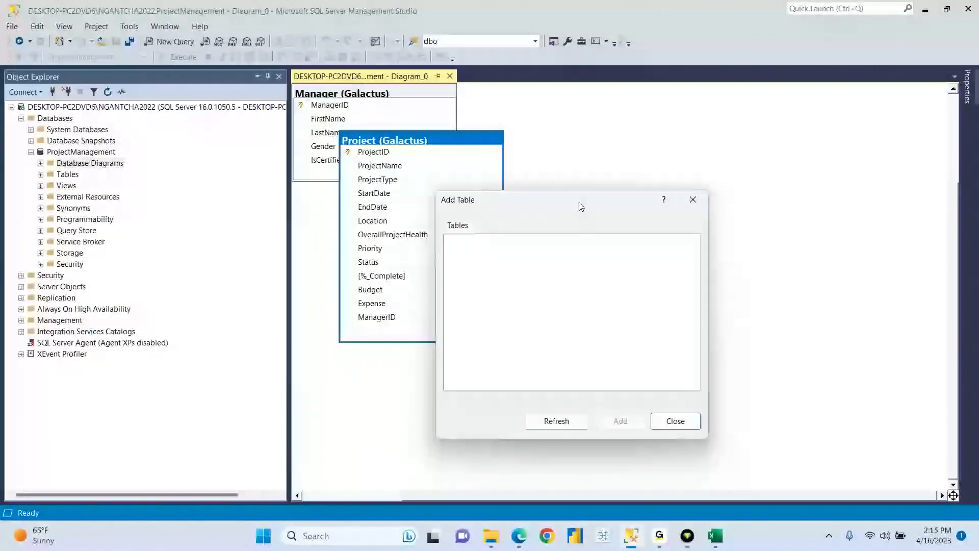
{"action": "left_click", "coordinate": [694, 201]}
- Place Manager on the left and Project to its right, aligned on the canvas
{"action": "left_click_drag", "start_coordinate": [394, 94], "coordinate": [438, 168]}
{"action": "left_click_drag", "start_coordinate": [603, 94], "coordinate": [618, 175]}
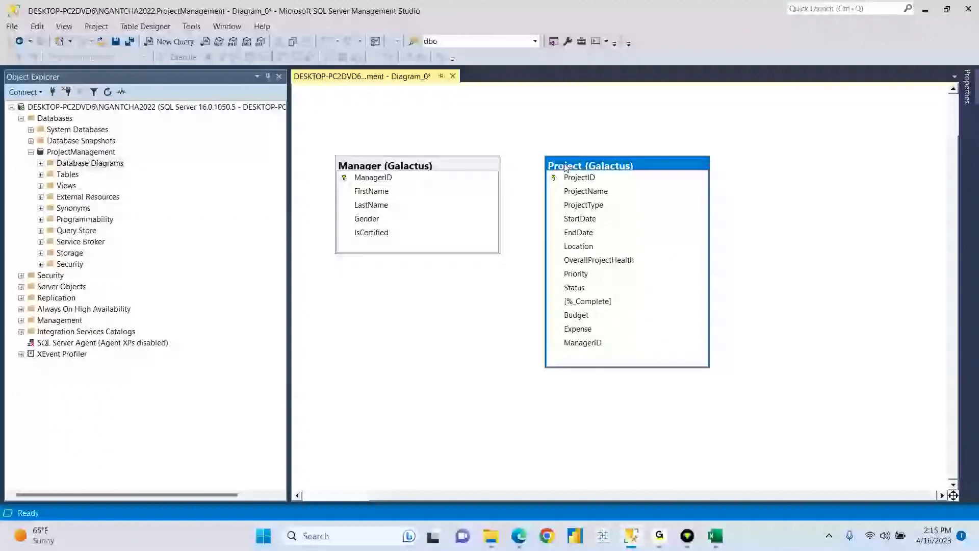
{"action": "left_click", "coordinate": [475, 168]}
{"action": "left_click_drag", "start_coordinate": [475, 169], "coordinate": [475, 172]}
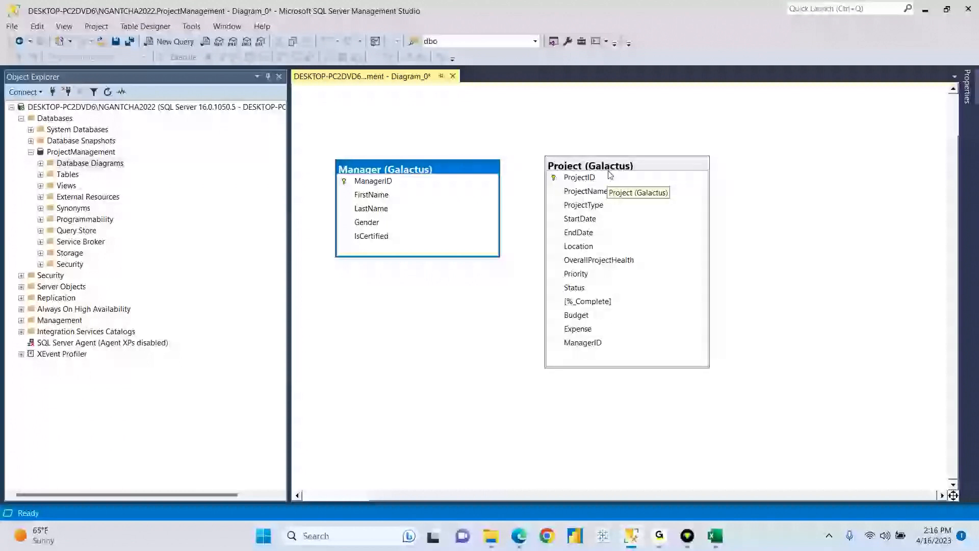
{"action": "left_click", "coordinate": [547, 536]}
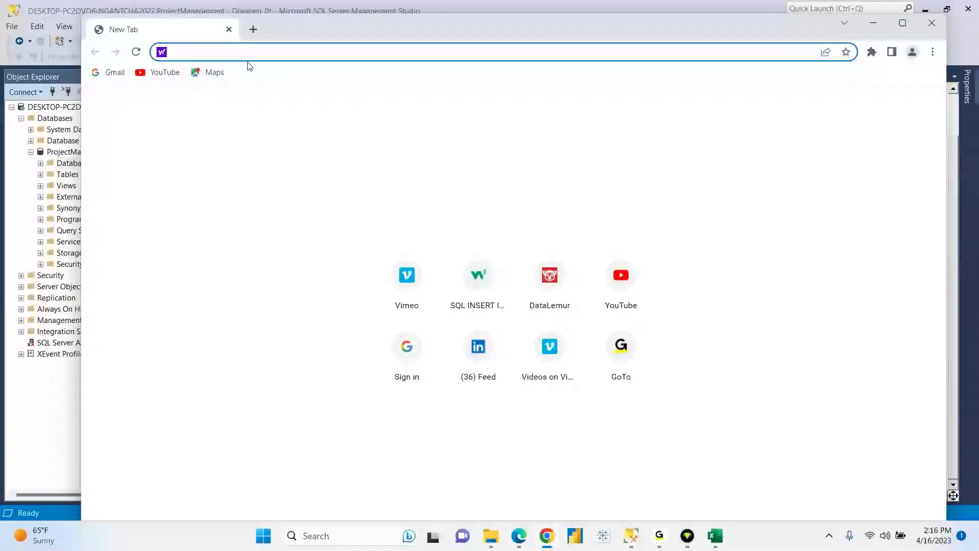
- Search for 'database diagram' and show the image results
{"action": "type", "text": "da"}
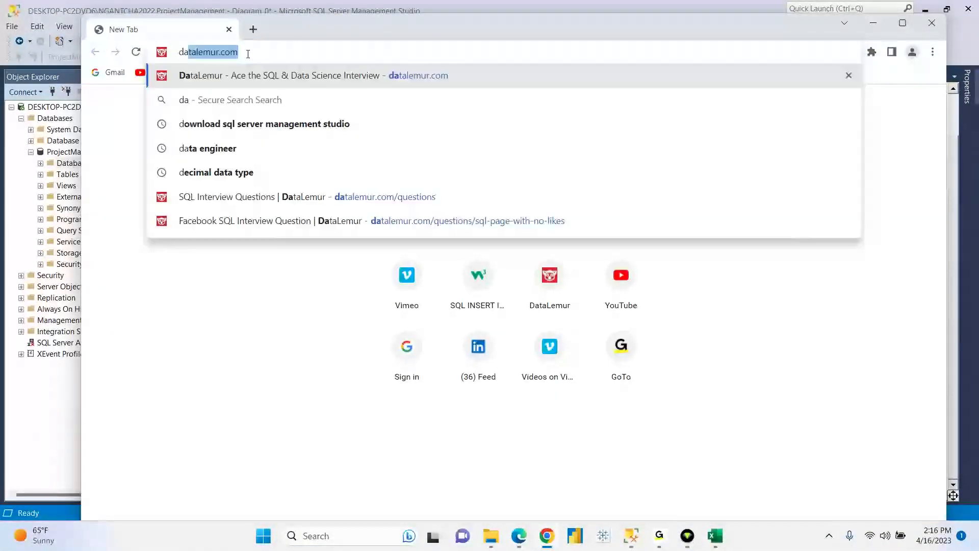
{"action": "type", "text": "tabase"}
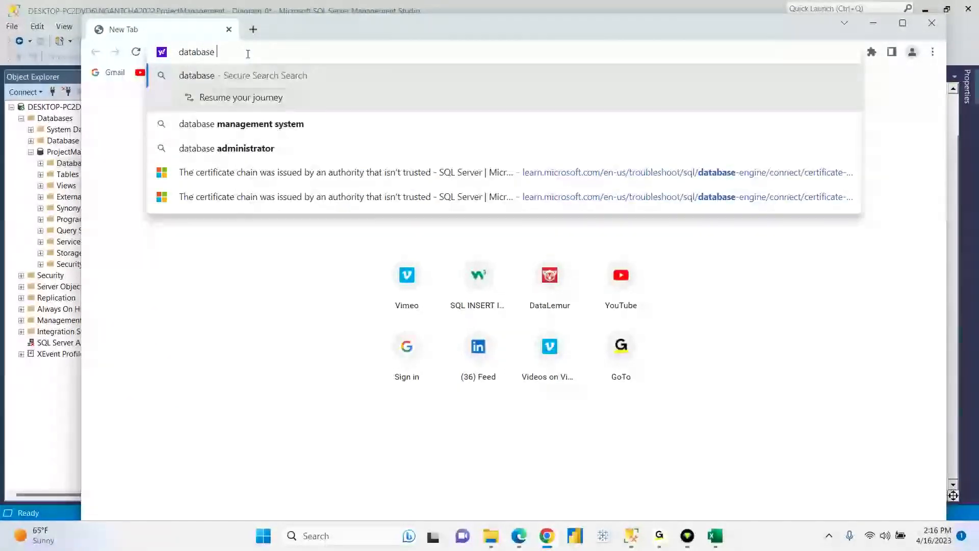
{"action": "type", "text": " diag"}
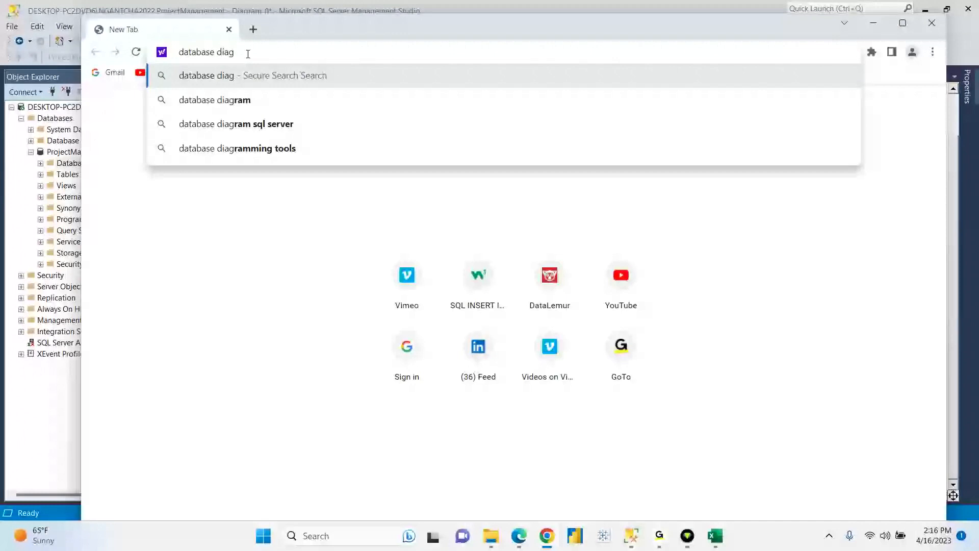
{"action": "key", "text": "Down"}
{"action": "left_click", "coordinate": [239, 101]}
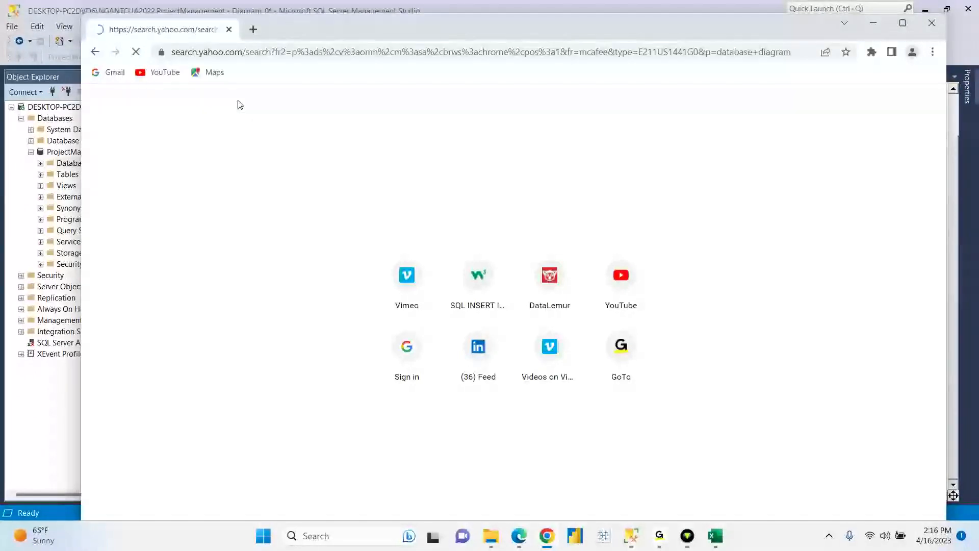
{"action": "left_click", "coordinate": [240, 149]}
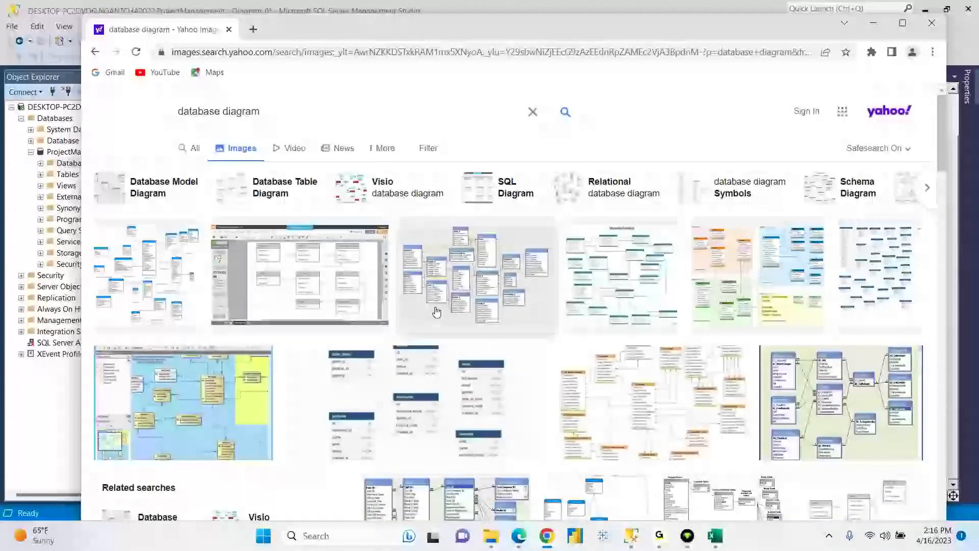
- Enlarge the Stack Overflow schema, then the University Database diagram example
{"action": "left_click", "coordinate": [479, 271]}
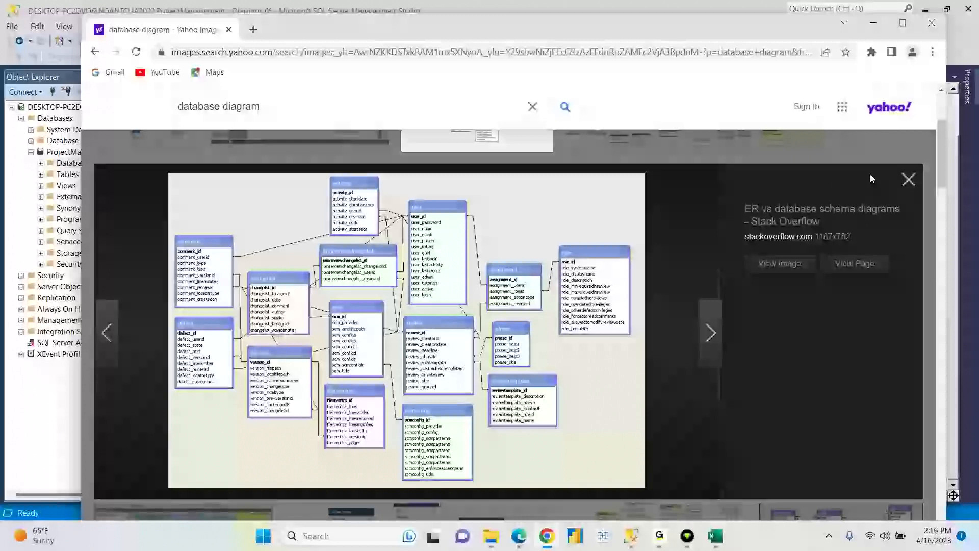
{"action": "left_click", "coordinate": [909, 180]}
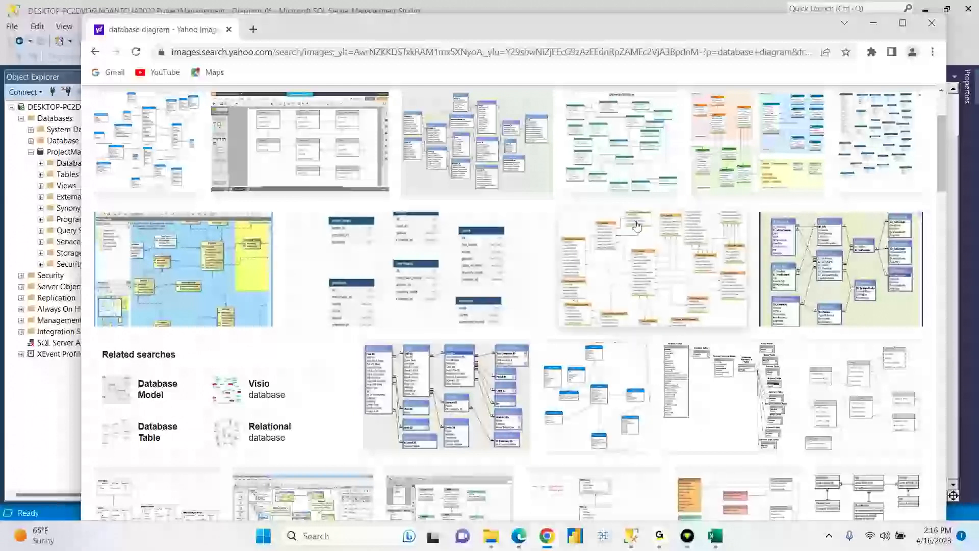
{"action": "left_click", "coordinate": [625, 137]}
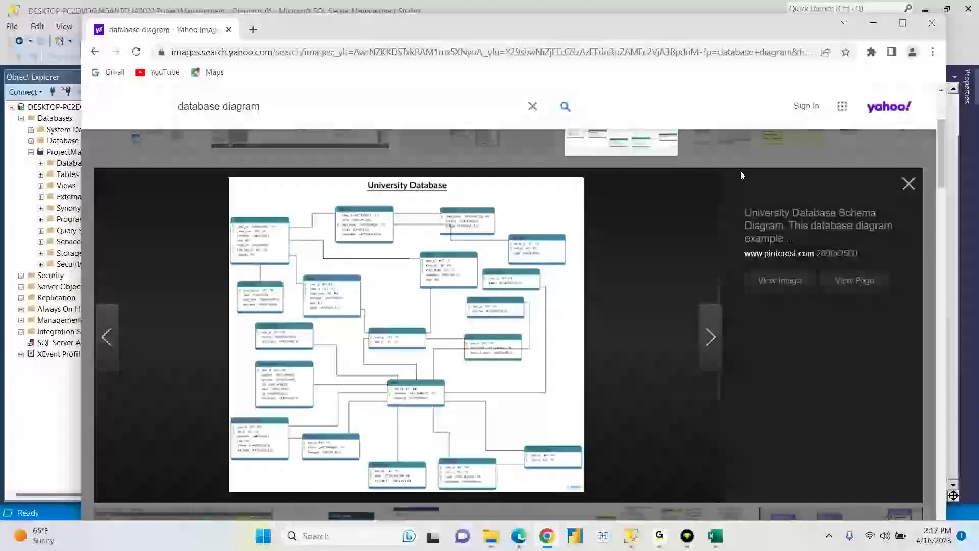
{"action": "left_click", "coordinate": [20, 231]}
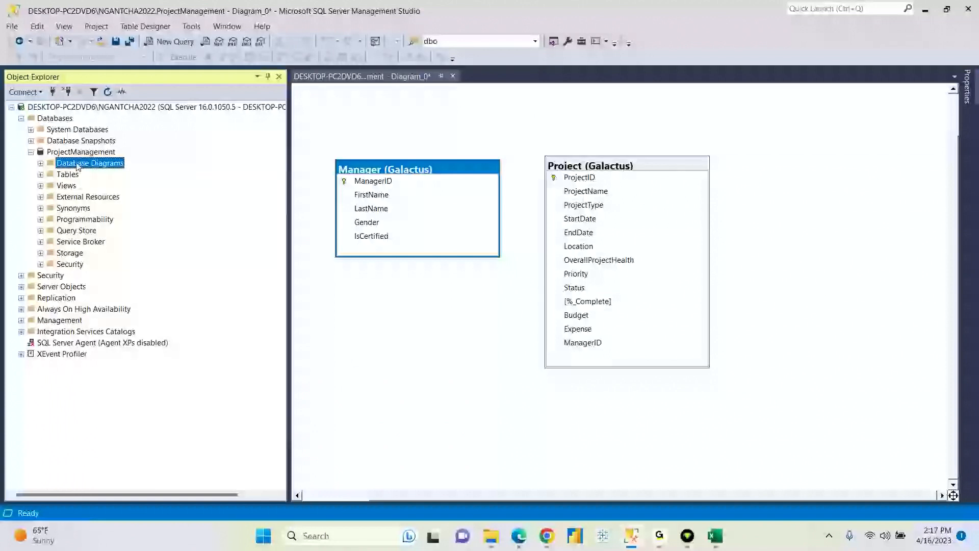
- Close Diagram_0 without saving, then right-click ProjectManagement's Database Diagrams folder
{"action": "left_click", "coordinate": [453, 76]}
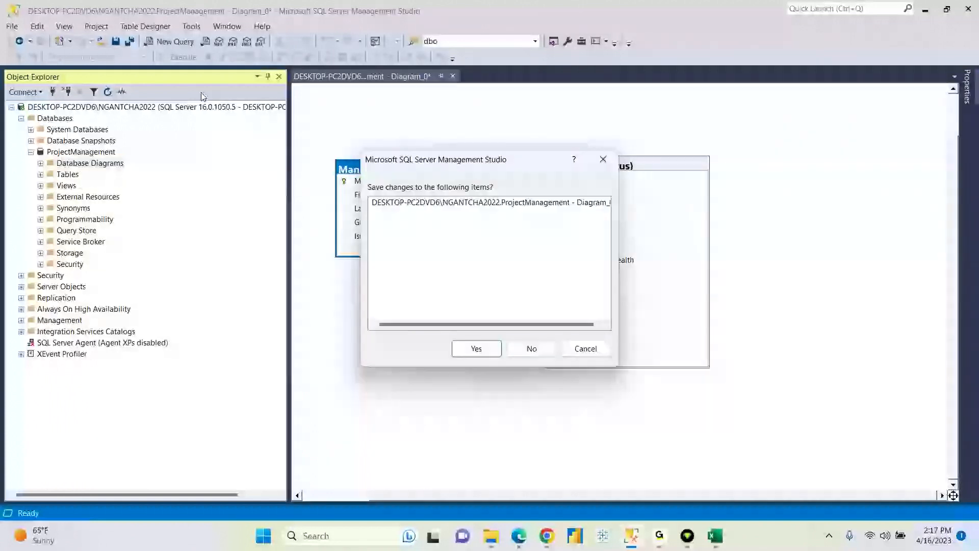
{"action": "left_click", "coordinate": [531, 348]}
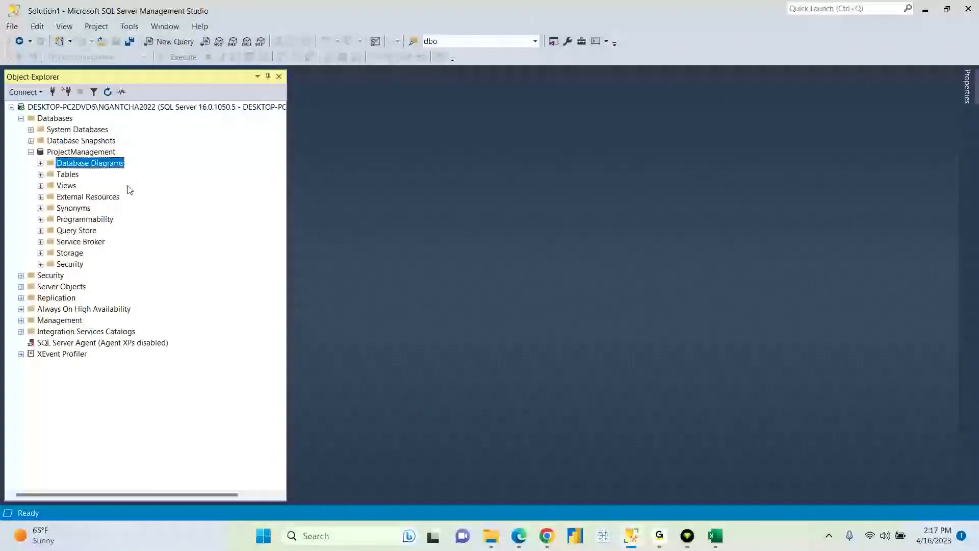
{"action": "left_click", "coordinate": [67, 151]}
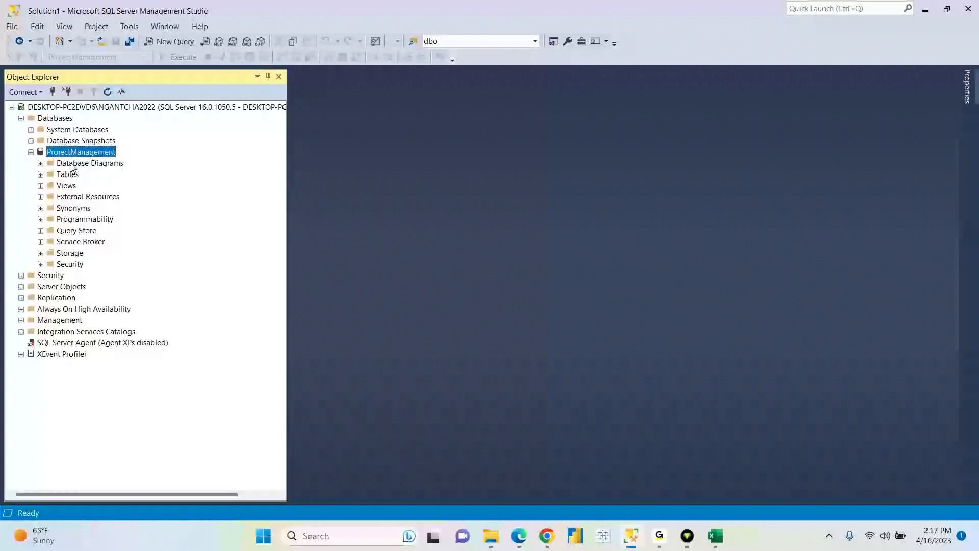
{"action": "left_click", "coordinate": [72, 164]}
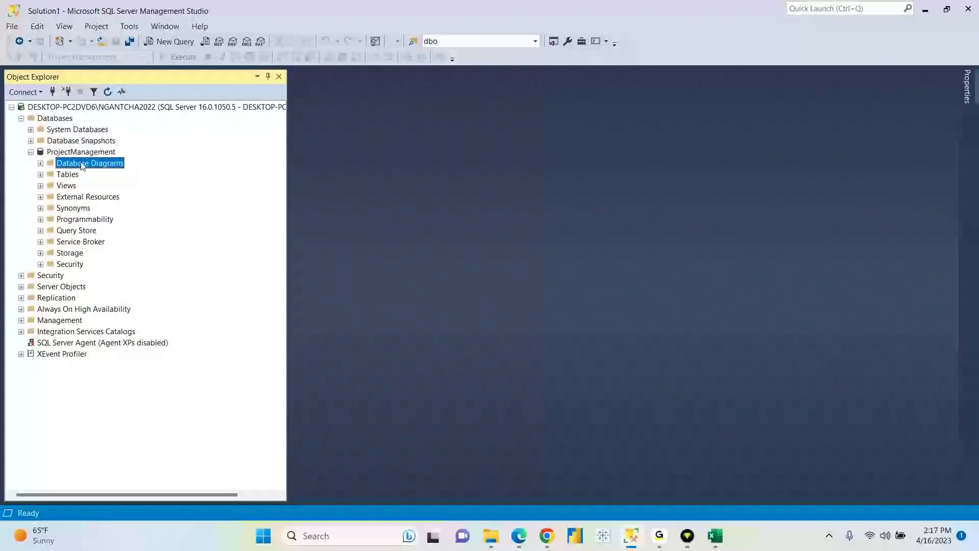
{"action": "right_click", "coordinate": [100, 166]}
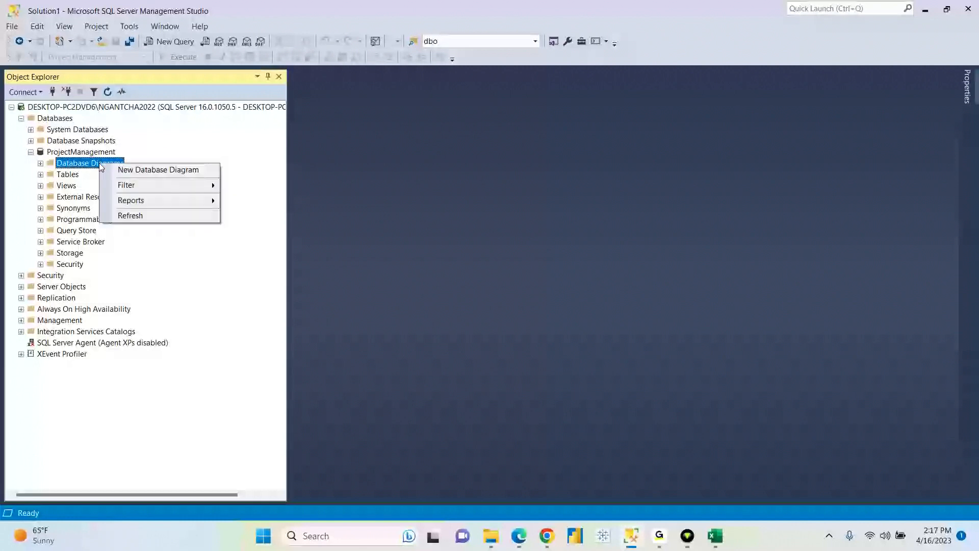
- Create a new database diagram containing the Manager and Project tables
{"action": "left_click", "coordinate": [146, 172]}
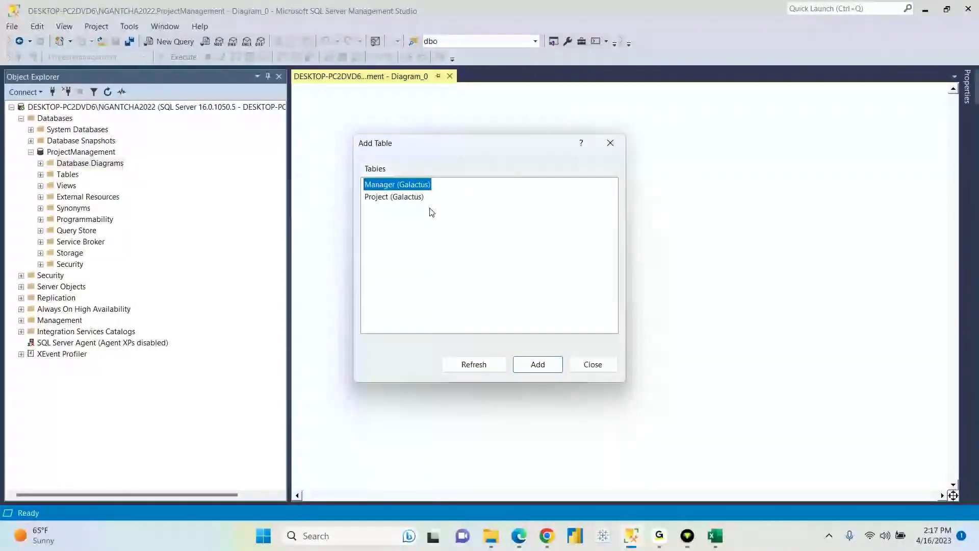
{"action": "left_click_drag", "start_coordinate": [442, 214], "coordinate": [345, 167]}
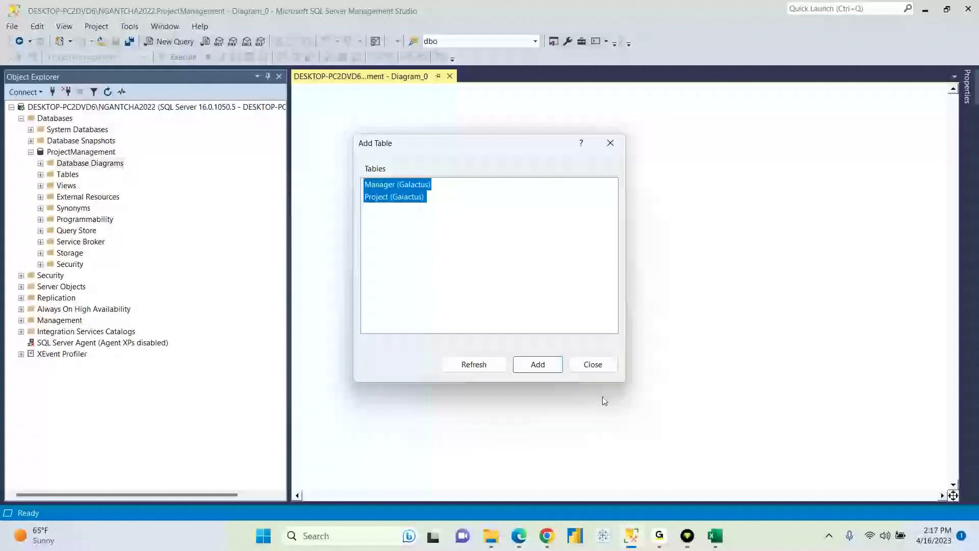
{"action": "left_click", "coordinate": [545, 367]}
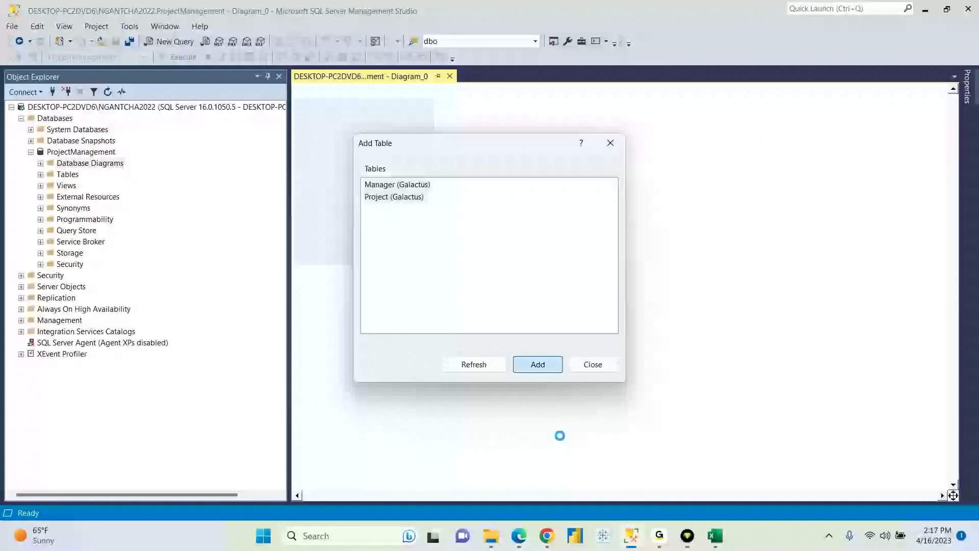
{"action": "left_click", "coordinate": [547, 535]}
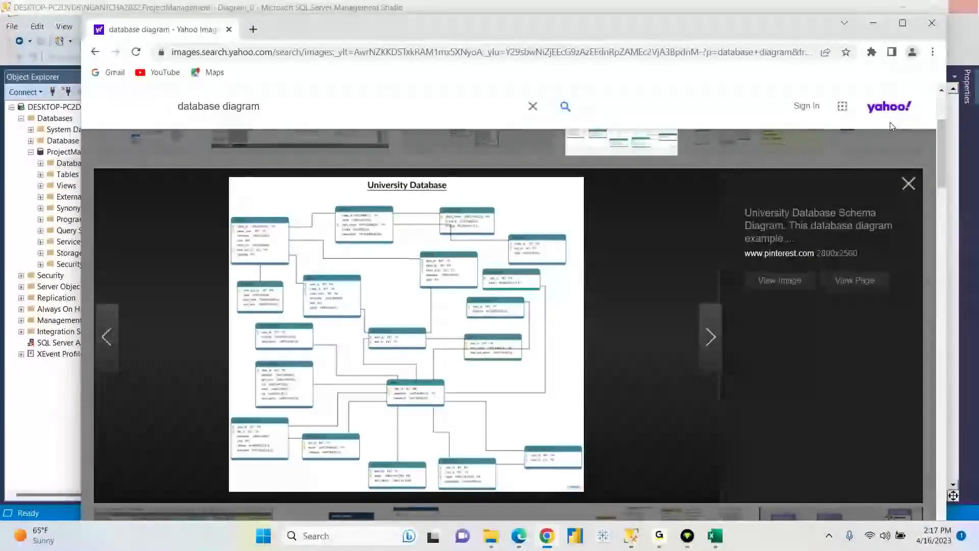
- Preview the dark AdventureWorks diagram, then the SQL movie database diagram example
{"action": "left_click", "coordinate": [909, 184]}
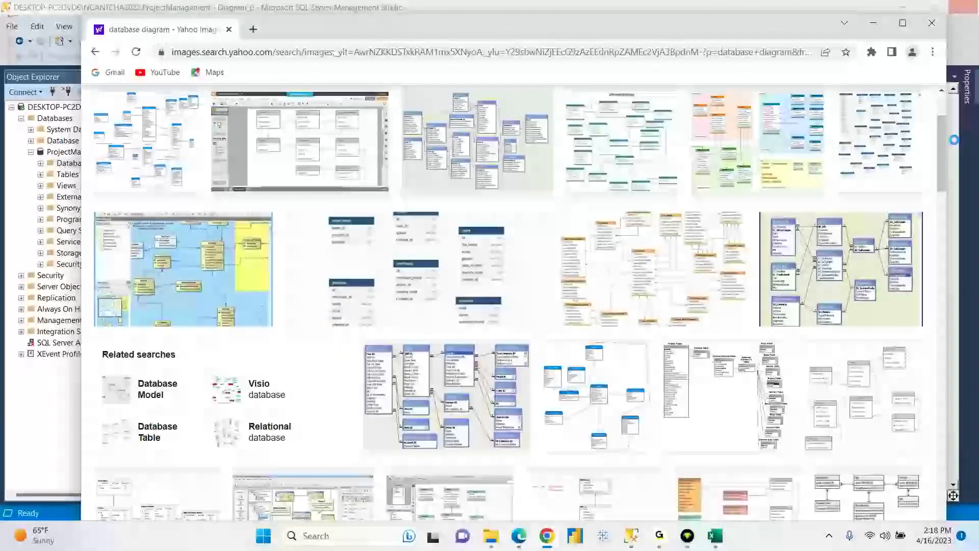
{"action": "left_click_drag", "start_coordinate": [942, 148], "coordinate": [945, 255]}
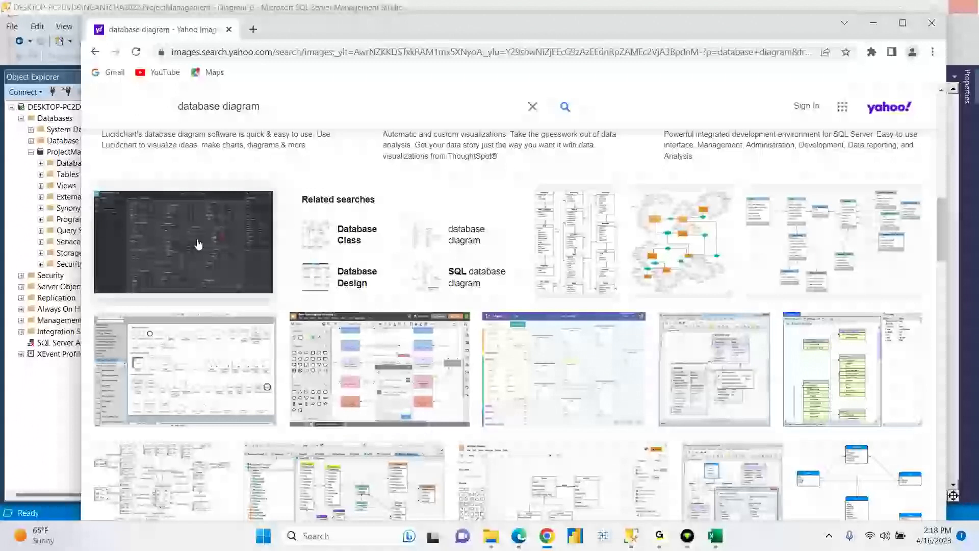
{"action": "left_click", "coordinate": [177, 246]}
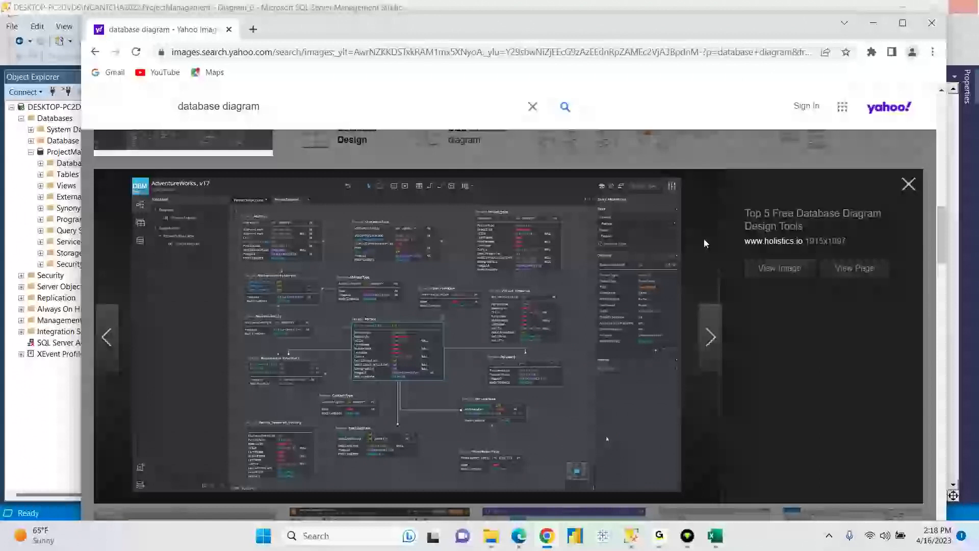
{"action": "left_click", "coordinate": [909, 184]}
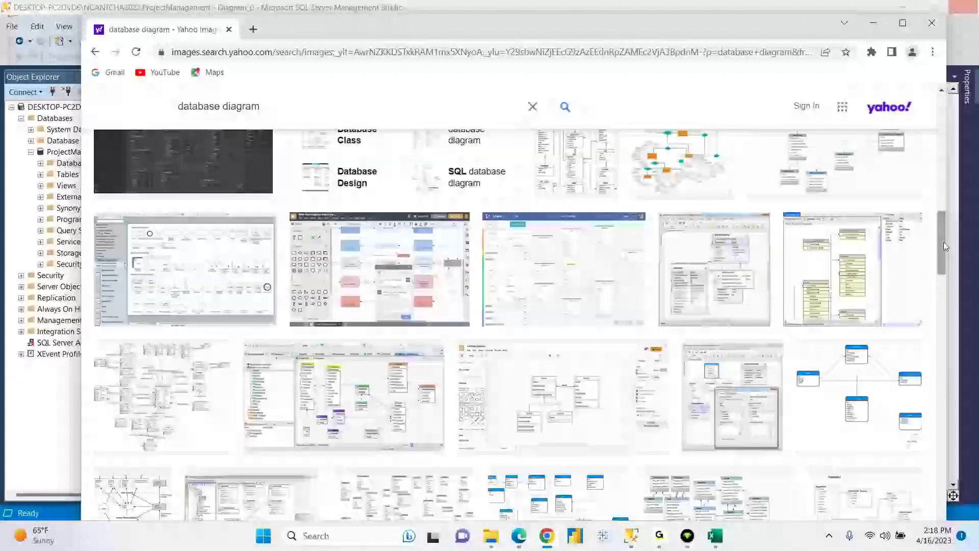
{"action": "left_click_drag", "start_coordinate": [941, 243], "coordinate": [941, 332]}
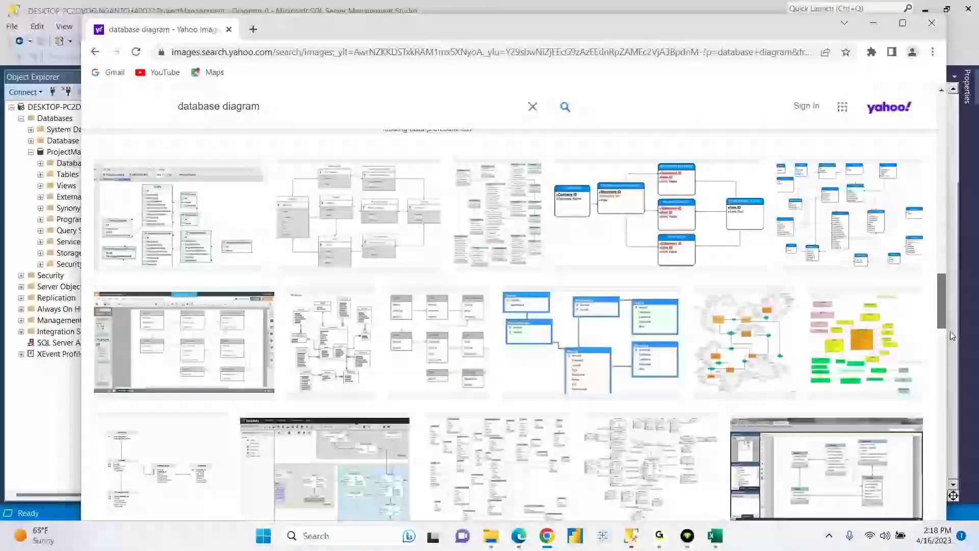
{"action": "left_click", "coordinate": [590, 331]}
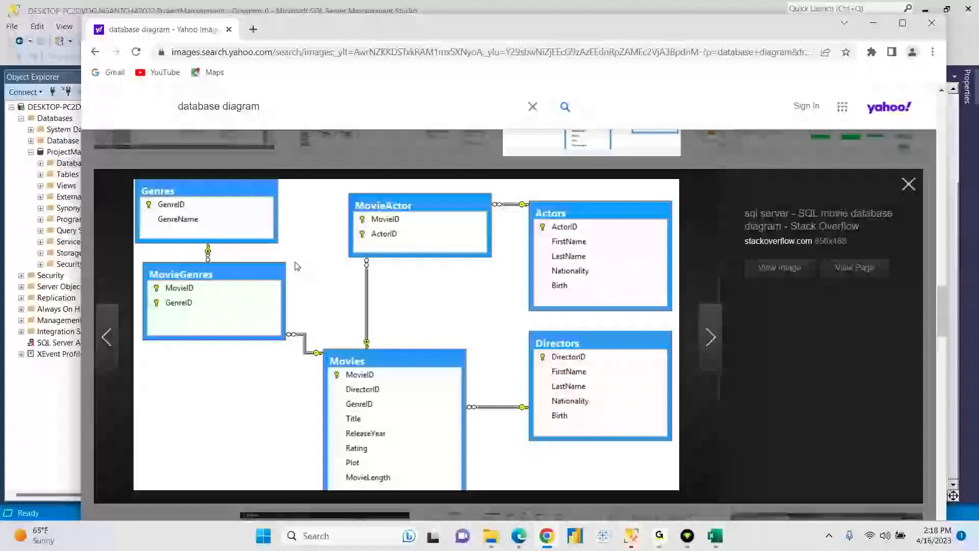
{"action": "left_click", "coordinate": [632, 538]}
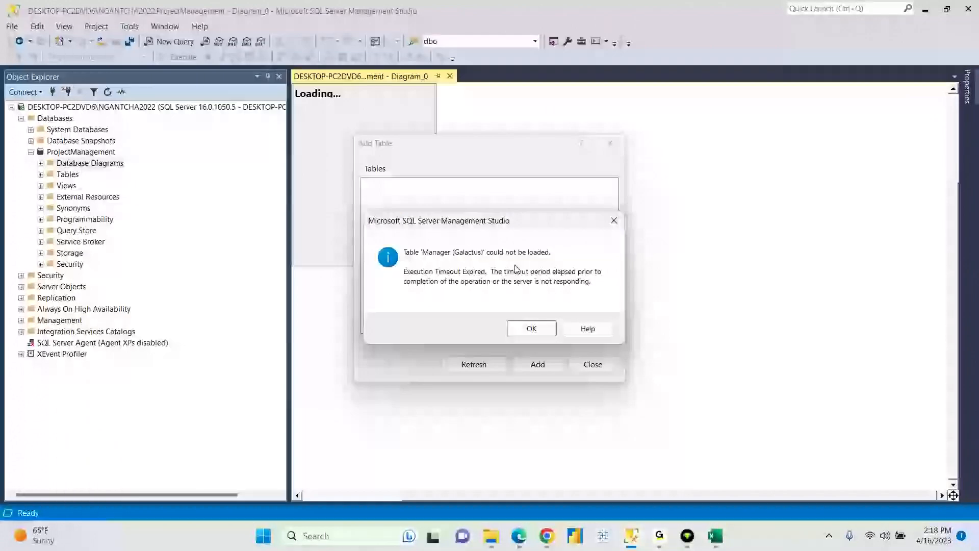
- Dismiss both timeout errors, refresh the table list, and add Manager and Project
{"action": "left_click", "coordinate": [544, 324]}
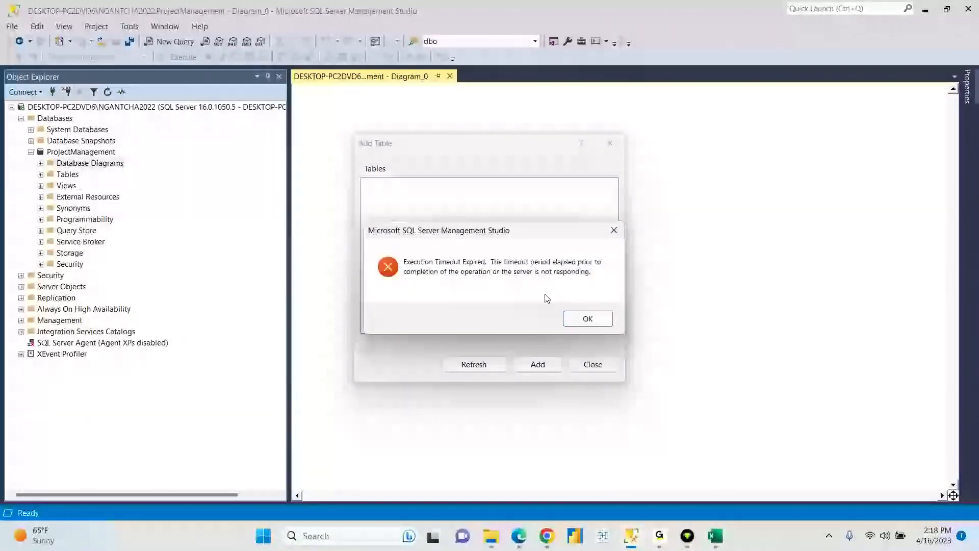
{"action": "left_click", "coordinate": [586, 320]}
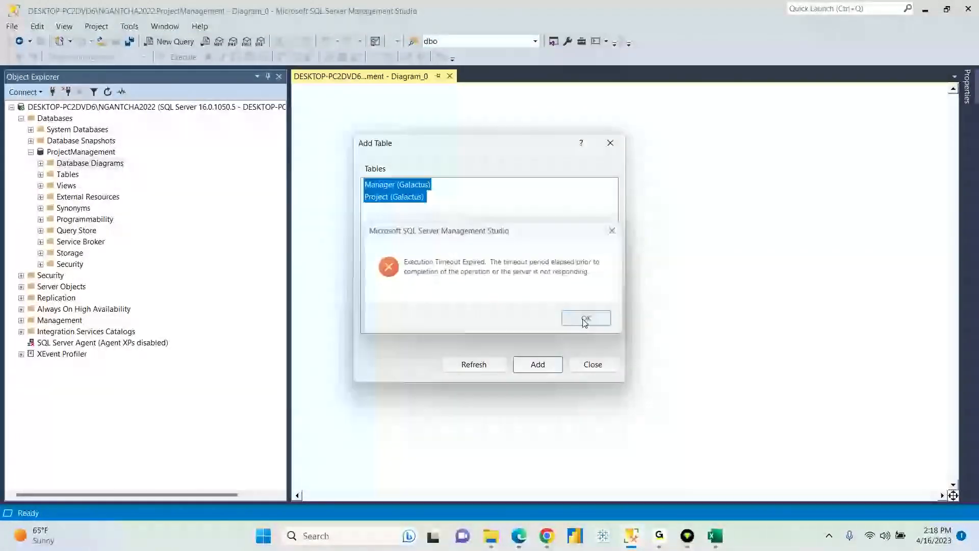
{"action": "left_click", "coordinate": [492, 365]}
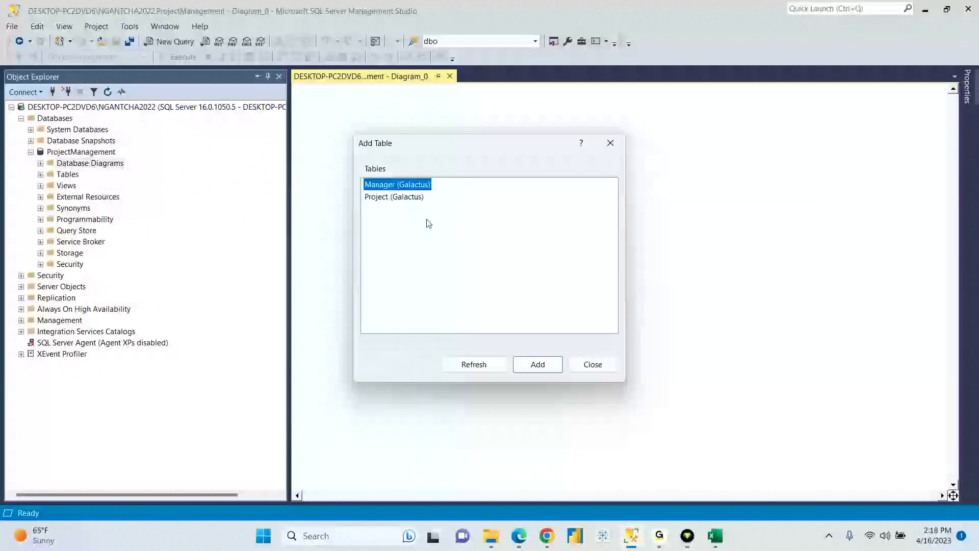
{"action": "left_click_drag", "start_coordinate": [427, 221], "coordinate": [380, 191]}
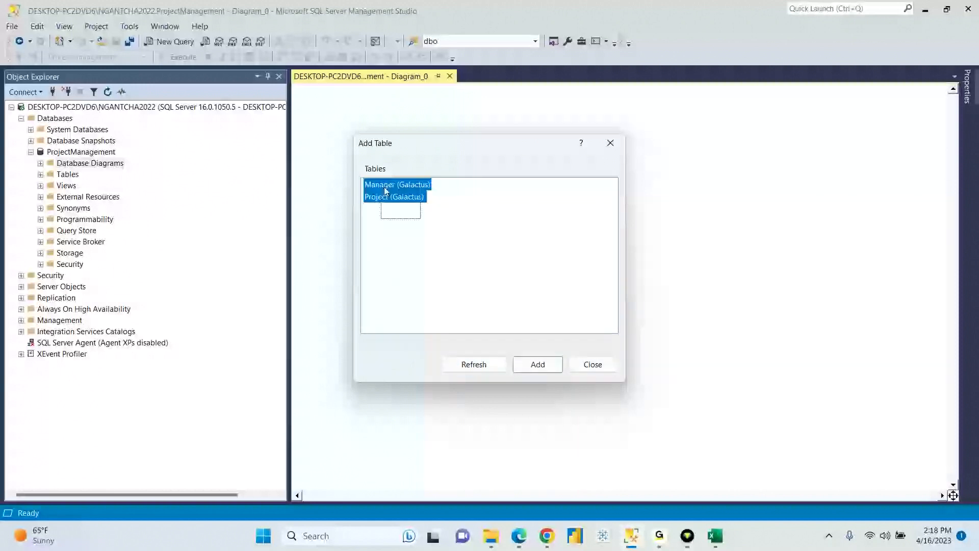
{"action": "left_click", "coordinate": [532, 365]}
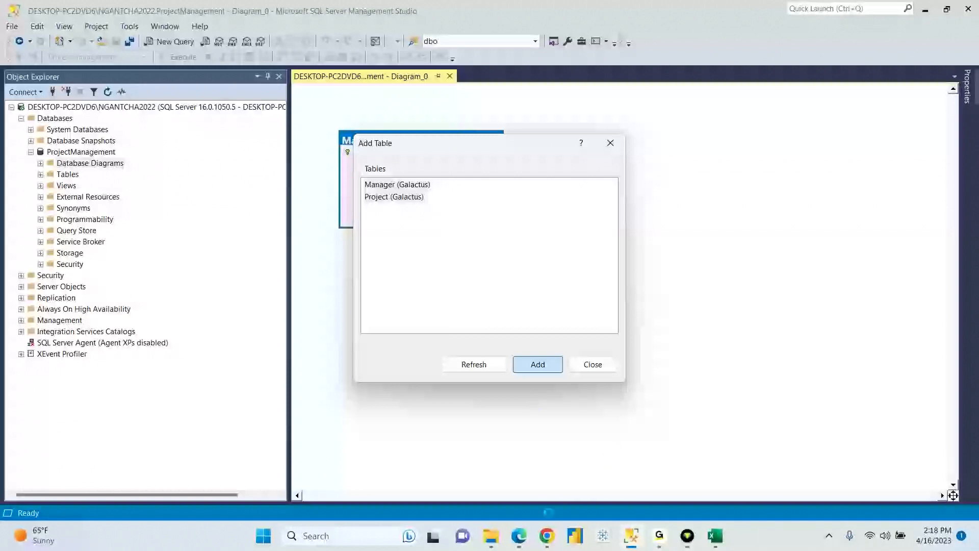
{"action": "left_click", "coordinate": [548, 536]}
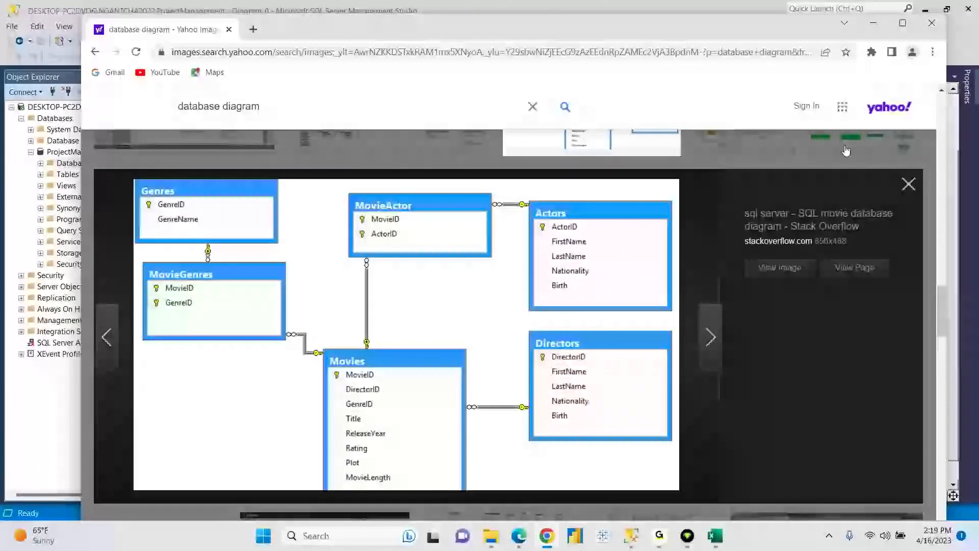
- Skip past a grey diagram preview and enlarge the Department–Employee company ER diagram
{"action": "left_click", "coordinate": [908, 184]}
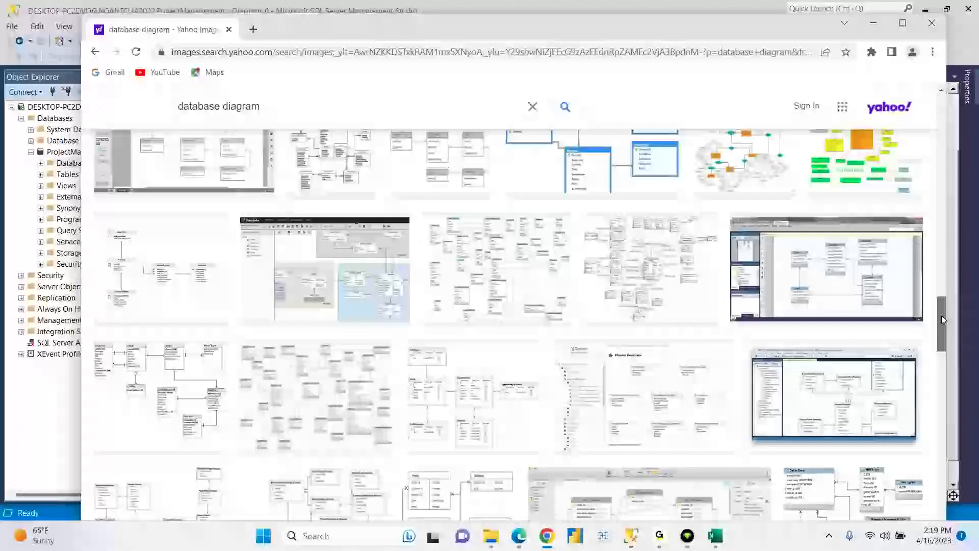
{"action": "left_click_drag", "start_coordinate": [941, 315], "coordinate": [940, 338]}
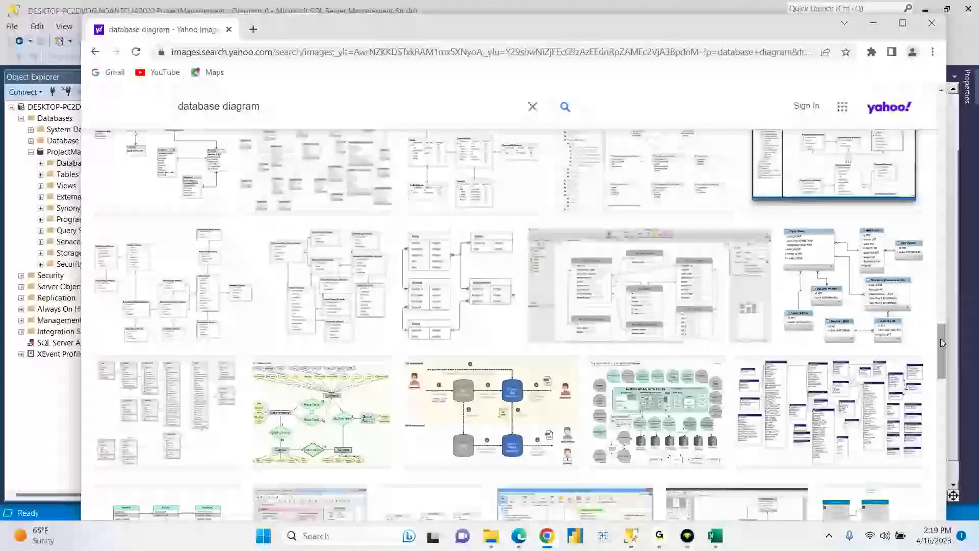
{"action": "left_click", "coordinate": [642, 306]}
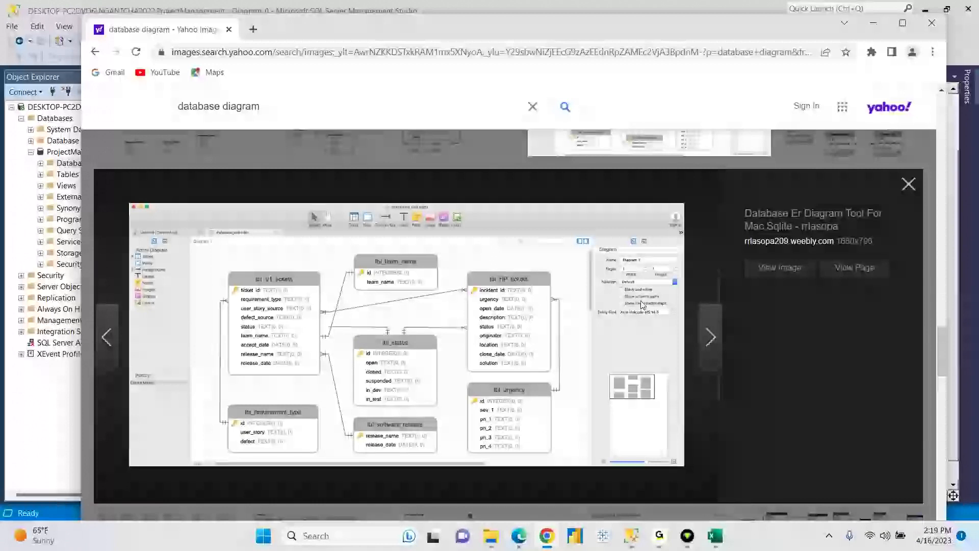
{"action": "left_click", "coordinate": [909, 184]}
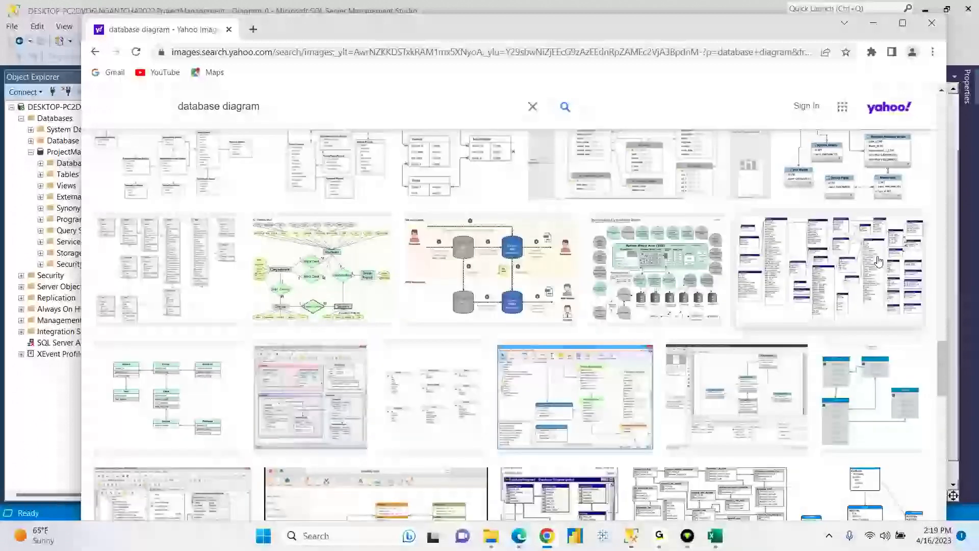
{"action": "left_click", "coordinate": [876, 380]}
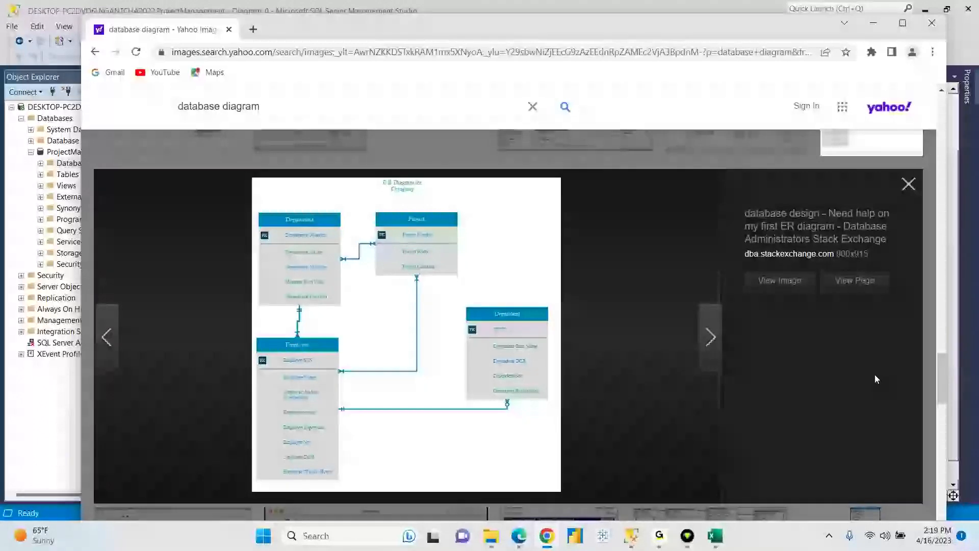
{"action": "scroll", "coordinate": [361, 391], "scroll_direction": "up", "scroll_amount": 3}
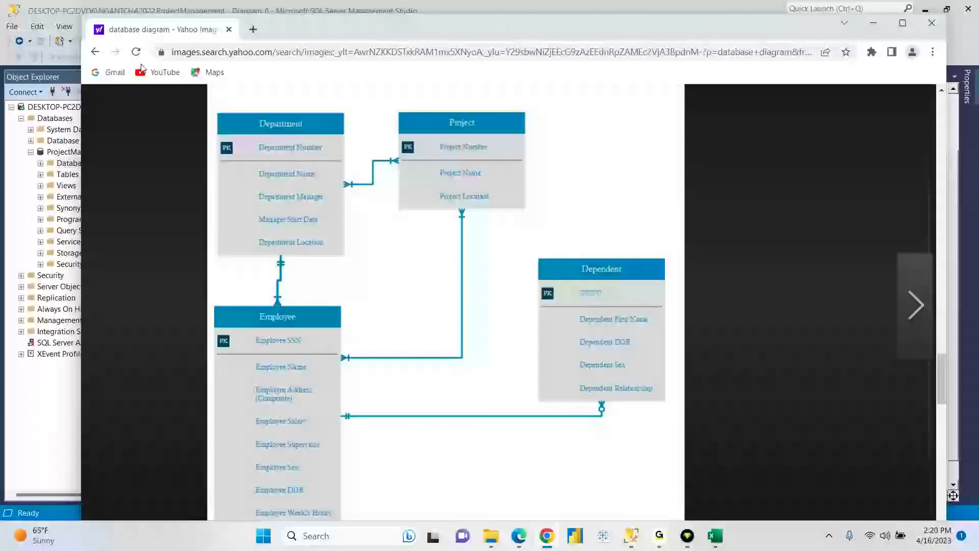
- Preview an SSMS diagram example, then study the O'Reilly Management Studio diagram
{"action": "left_click", "coordinate": [95, 51]}
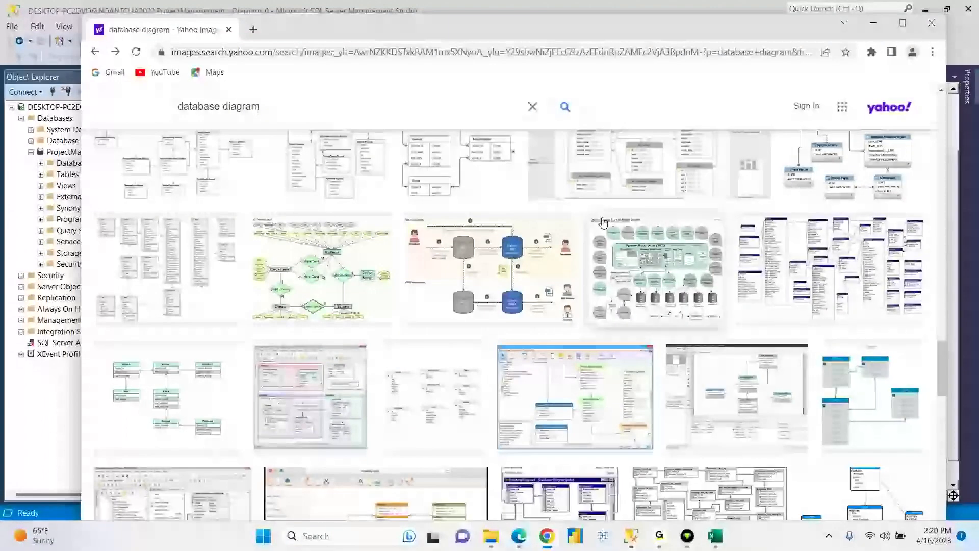
{"action": "left_click_drag", "start_coordinate": [944, 384], "coordinate": [945, 420]}
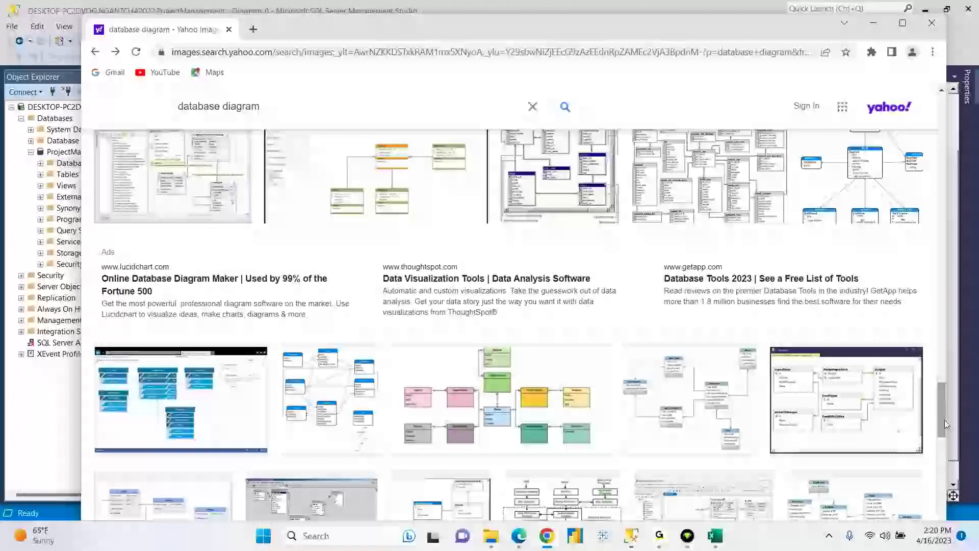
{"action": "left_click", "coordinate": [844, 392]}
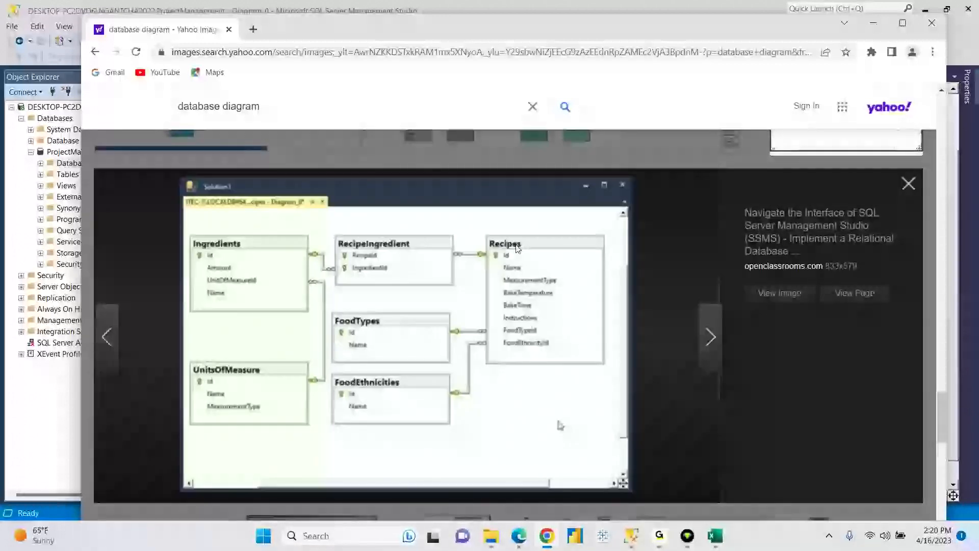
{"action": "left_click", "coordinate": [909, 184]}
{"action": "left_click_drag", "start_coordinate": [940, 424], "coordinate": [924, 326]}
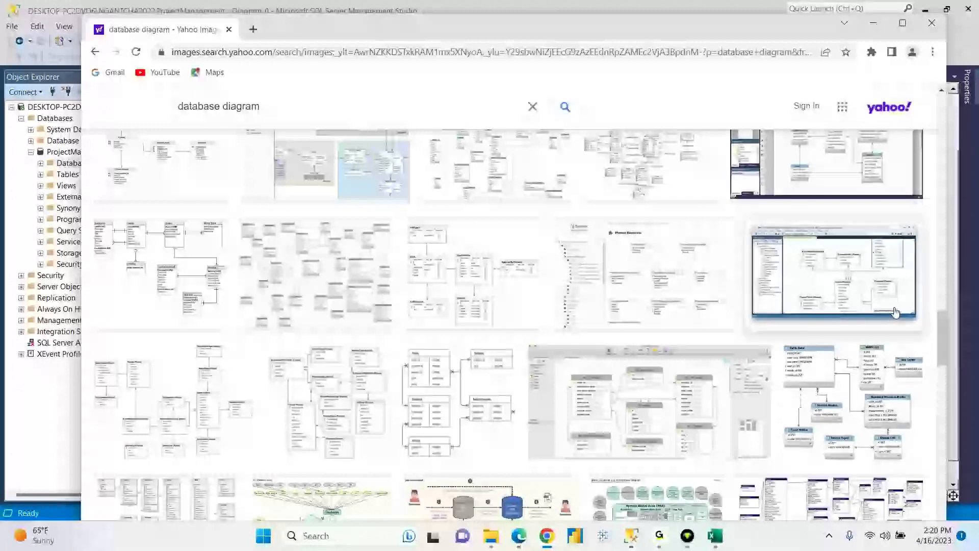
{"action": "left_click", "coordinate": [835, 275]}
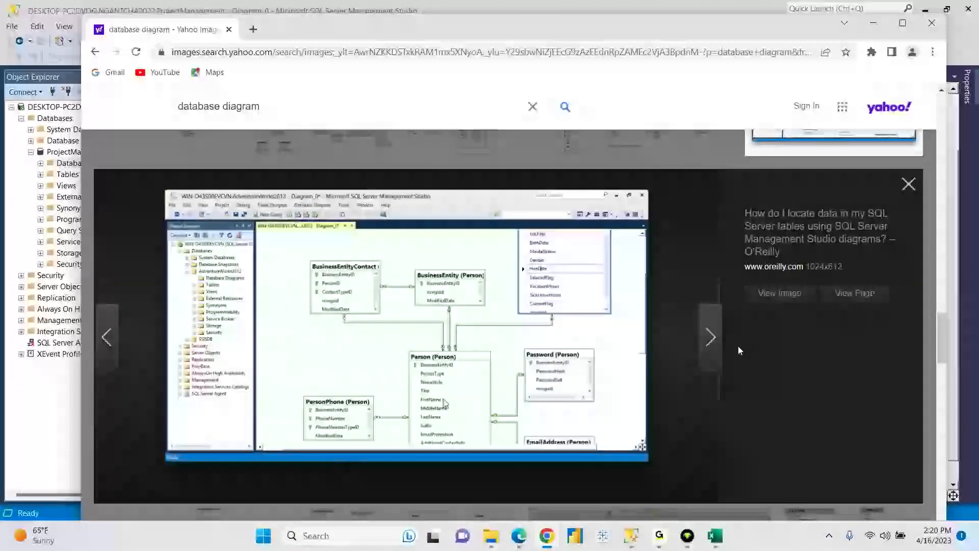
{"action": "scroll", "coordinate": [516, 408], "scroll_direction": "up", "scroll_amount": 3}
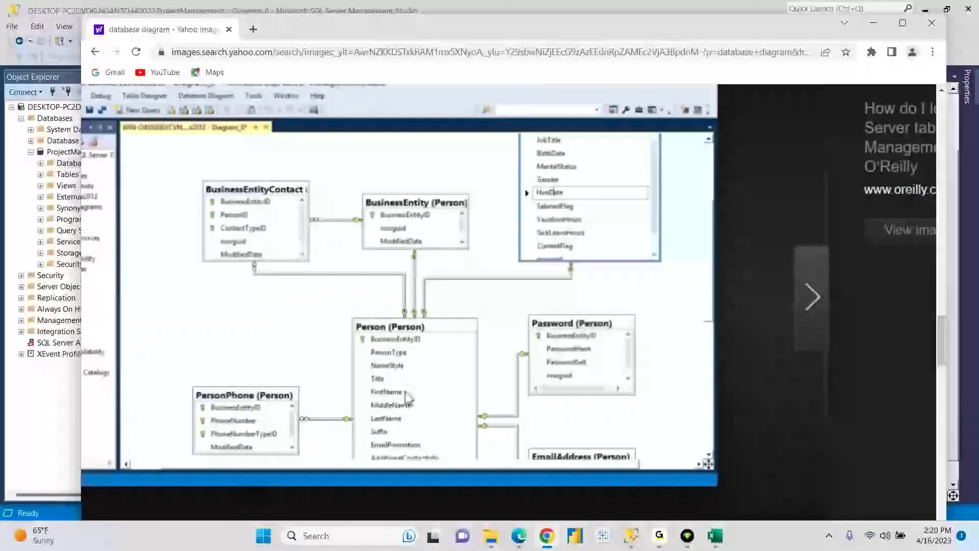
{"action": "scroll", "coordinate": [625, 253], "scroll_direction": "down", "scroll_amount": 1}
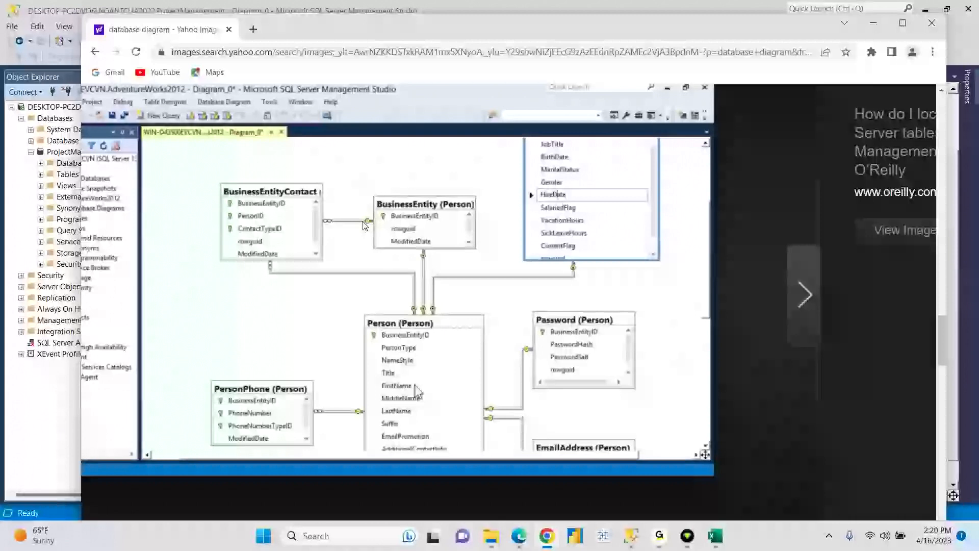
{"action": "left_click", "coordinate": [633, 538]}
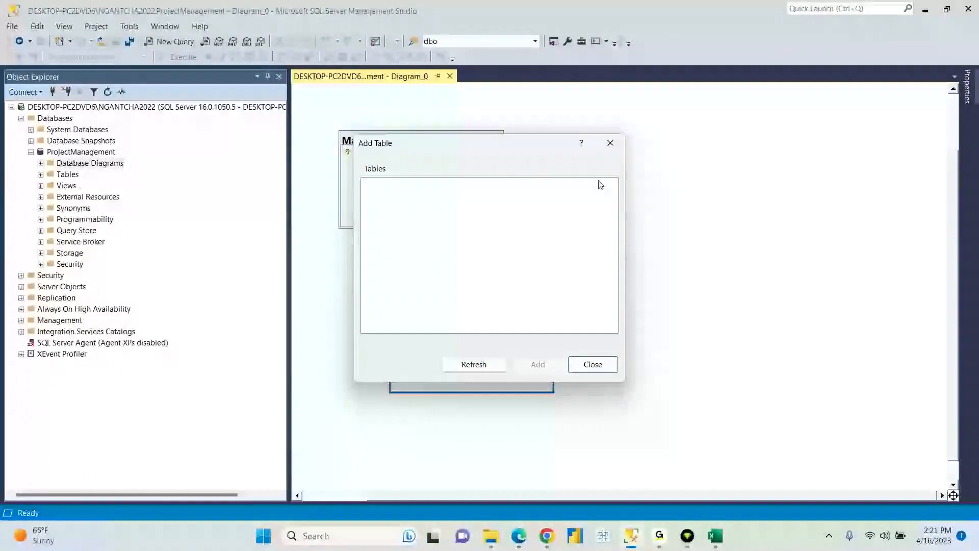
- Close Add Table, move Manager to the upper left and Project up beside it
{"action": "left_click", "coordinate": [611, 144]}
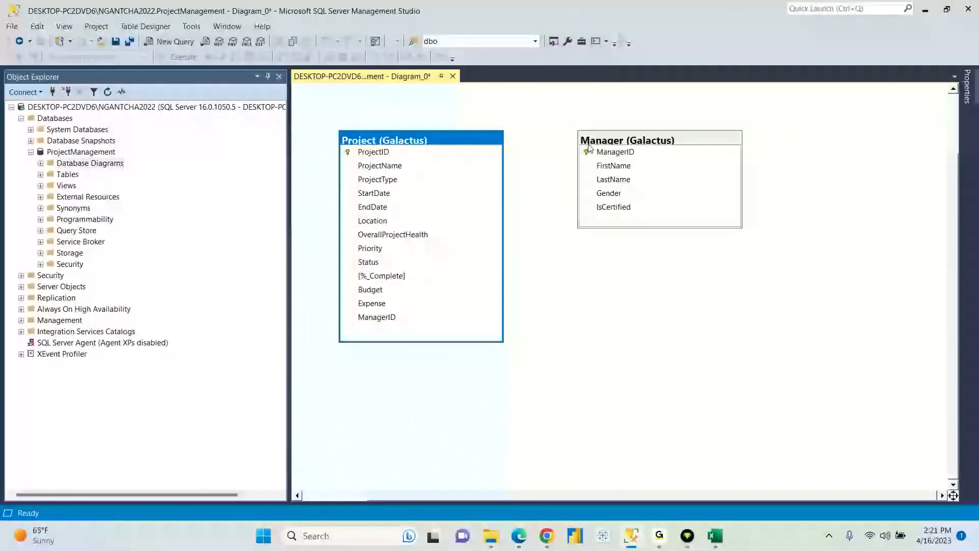
{"action": "left_click", "coordinate": [554, 233]}
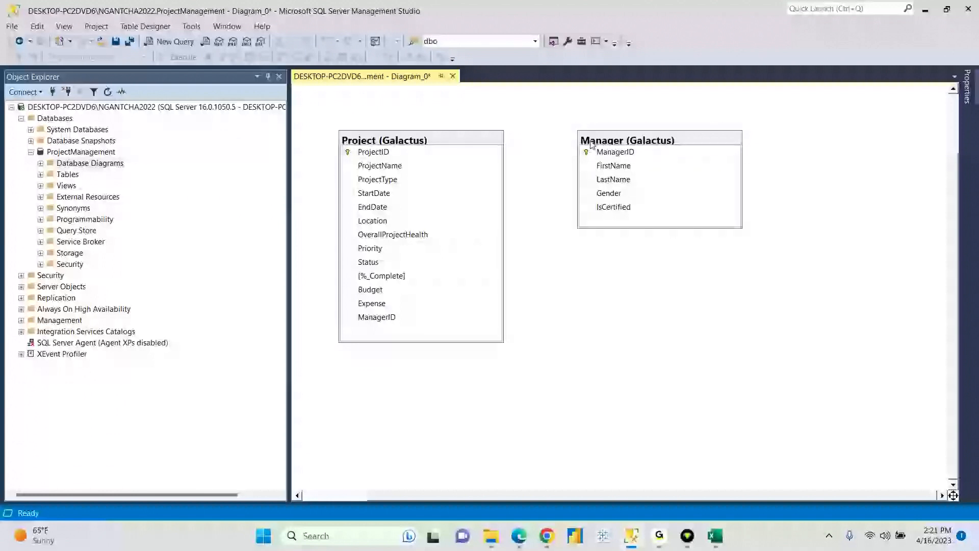
{"action": "left_click_drag", "start_coordinate": [431, 144], "coordinate": [663, 250]}
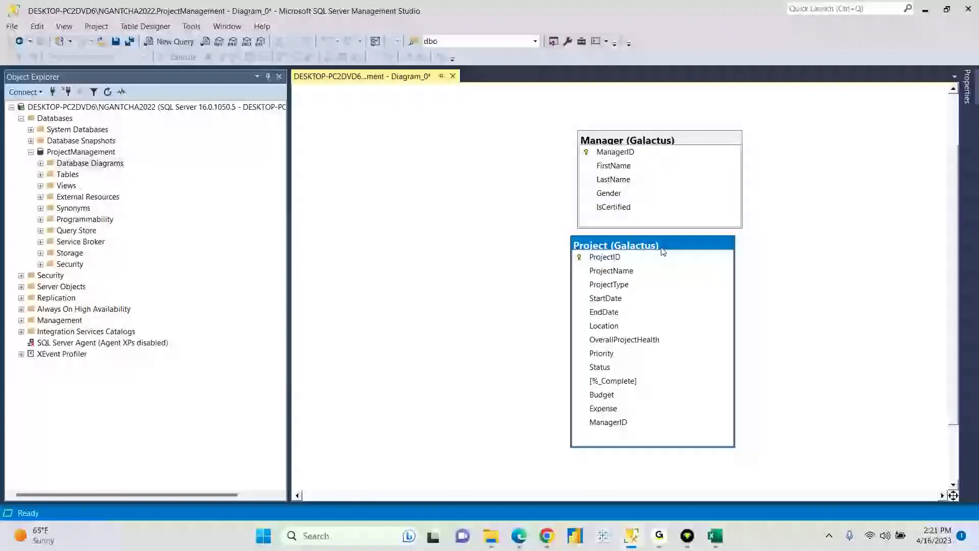
{"action": "left_click_drag", "start_coordinate": [627, 139], "coordinate": [403, 153]}
{"action": "left_click_drag", "start_coordinate": [634, 243], "coordinate": [612, 147]}
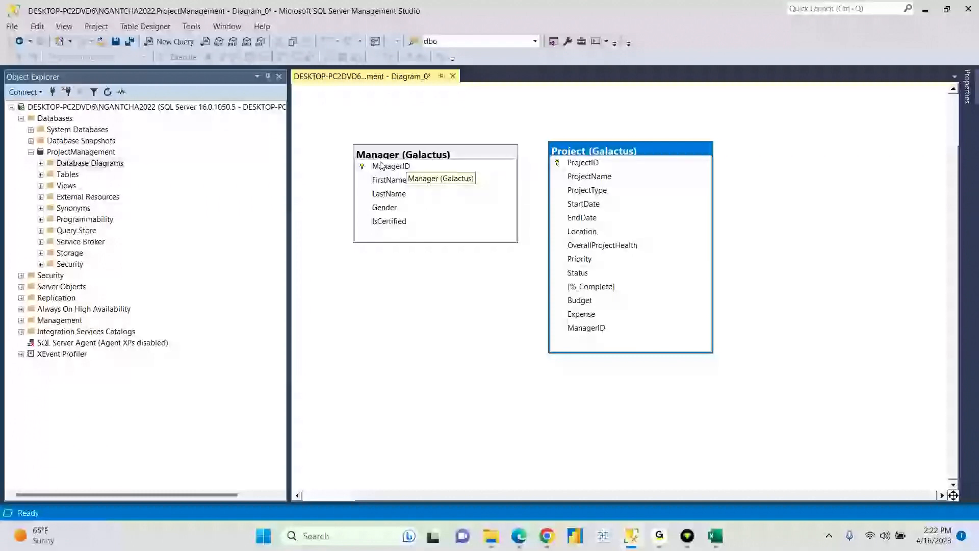
{"action": "left_click", "coordinate": [403, 156]}
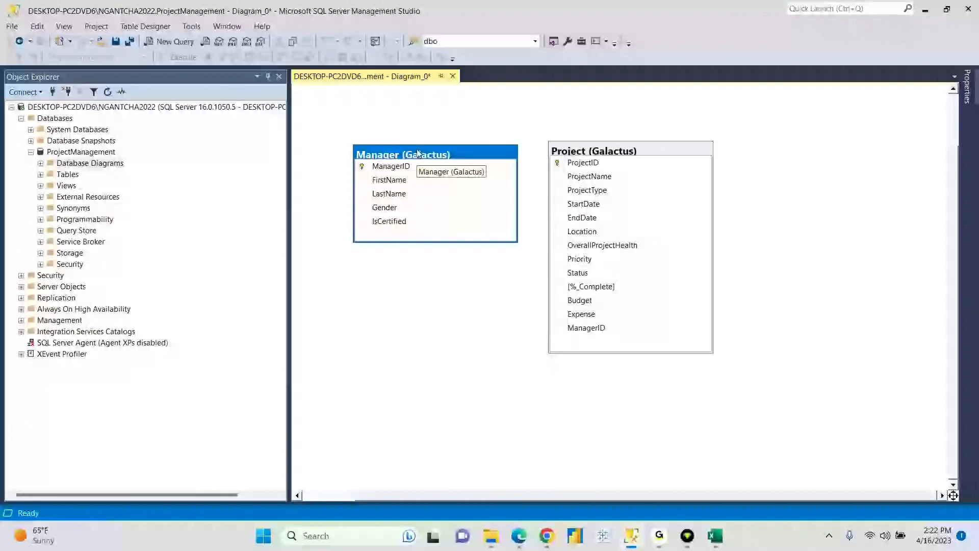
{"action": "left_click", "coordinate": [599, 149]}
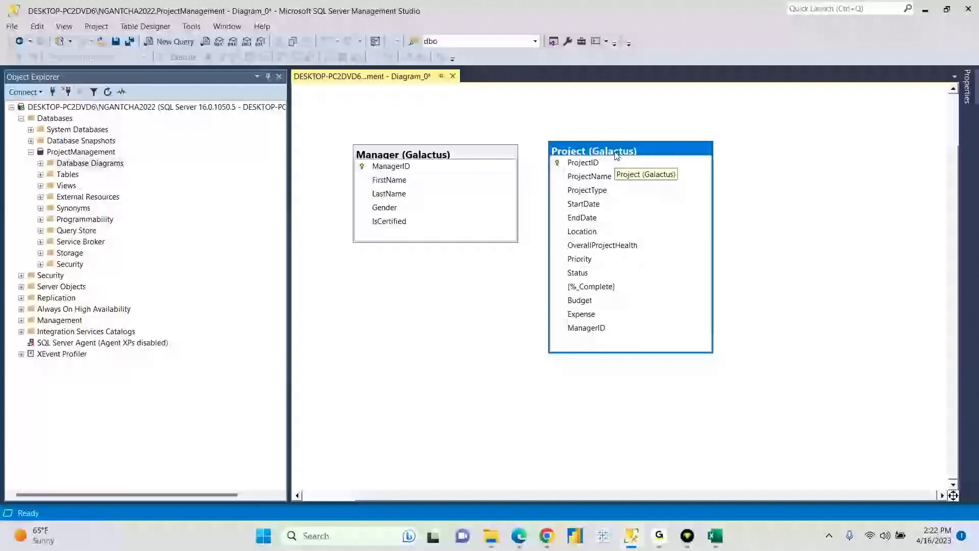
{"action": "left_click", "coordinate": [444, 153]}
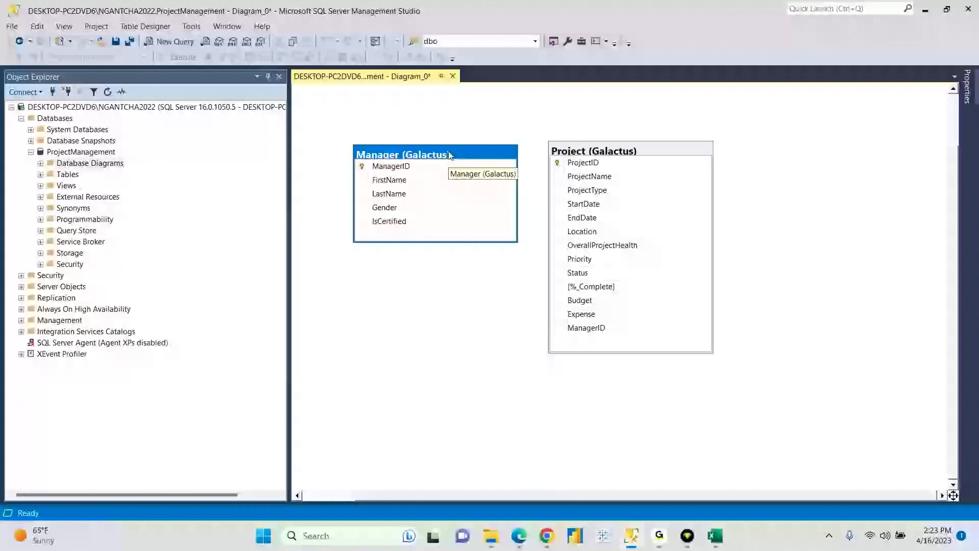
{"action": "left_click", "coordinate": [601, 152]}
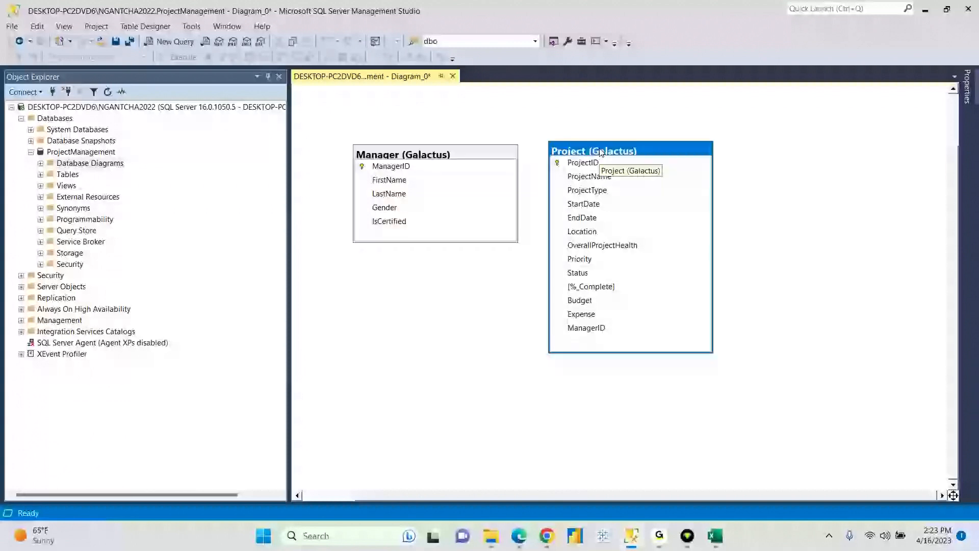
{"action": "left_click", "coordinate": [471, 154]}
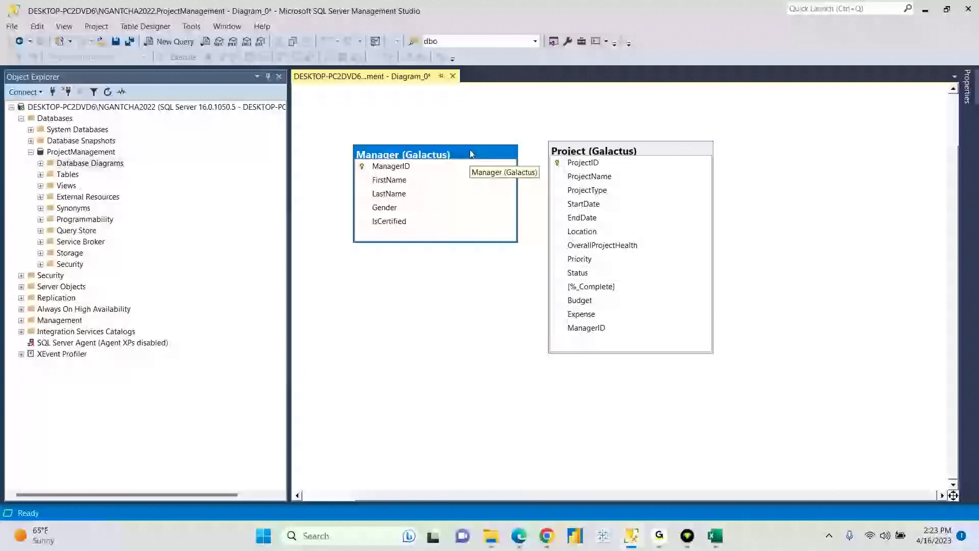
{"action": "left_click", "coordinate": [581, 154]}
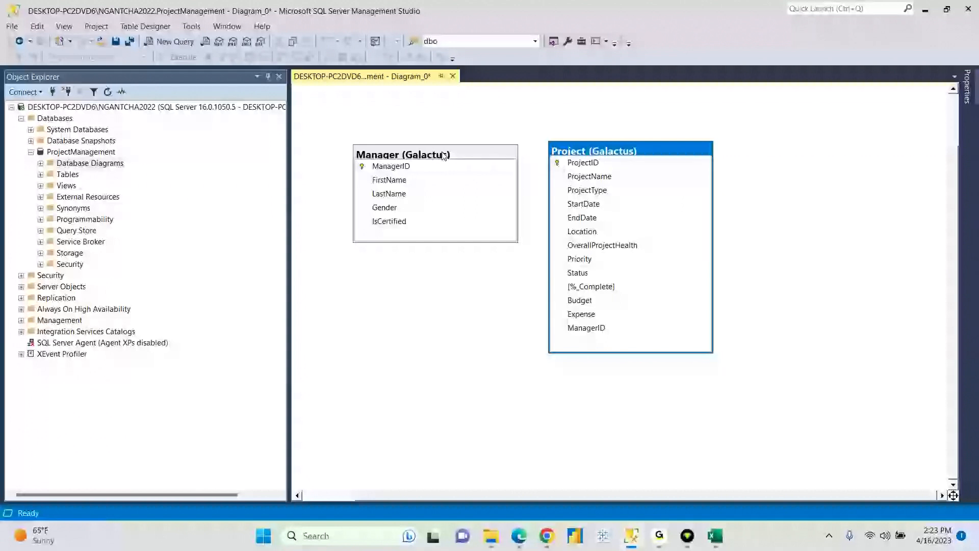
{"action": "left_click", "coordinate": [378, 155]}
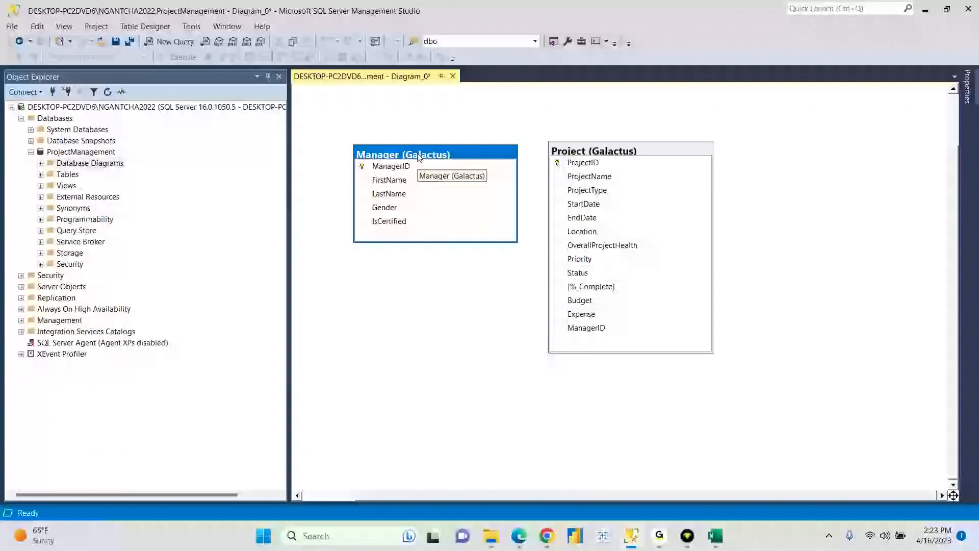
{"action": "left_click", "coordinate": [593, 151]}
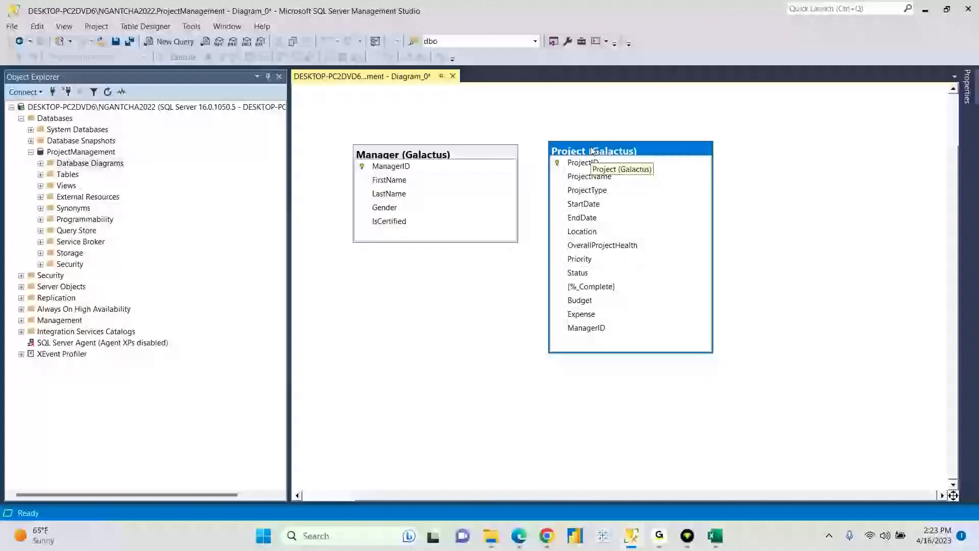
{"action": "left_click", "coordinate": [468, 154]}
{"action": "left_click", "coordinate": [581, 153]}
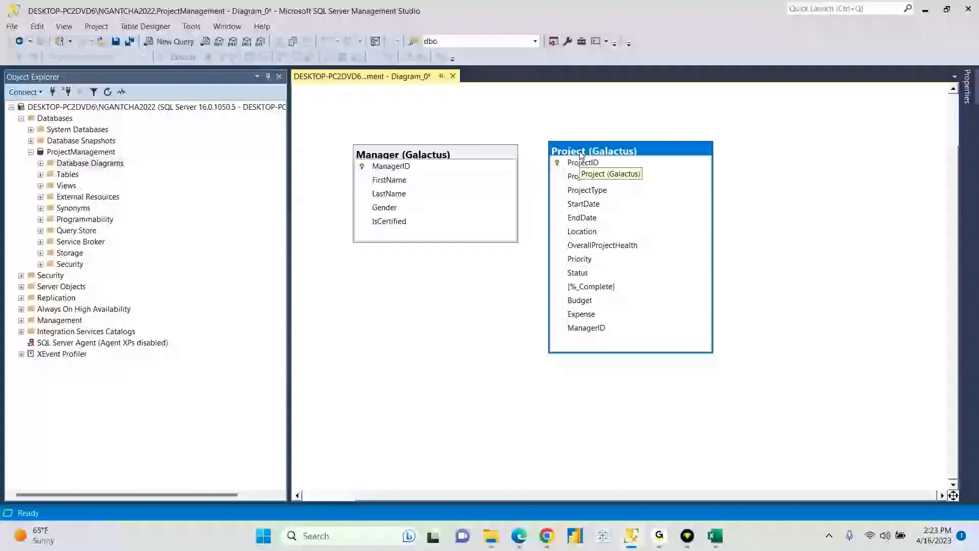
{"action": "left_click", "coordinate": [442, 154]}
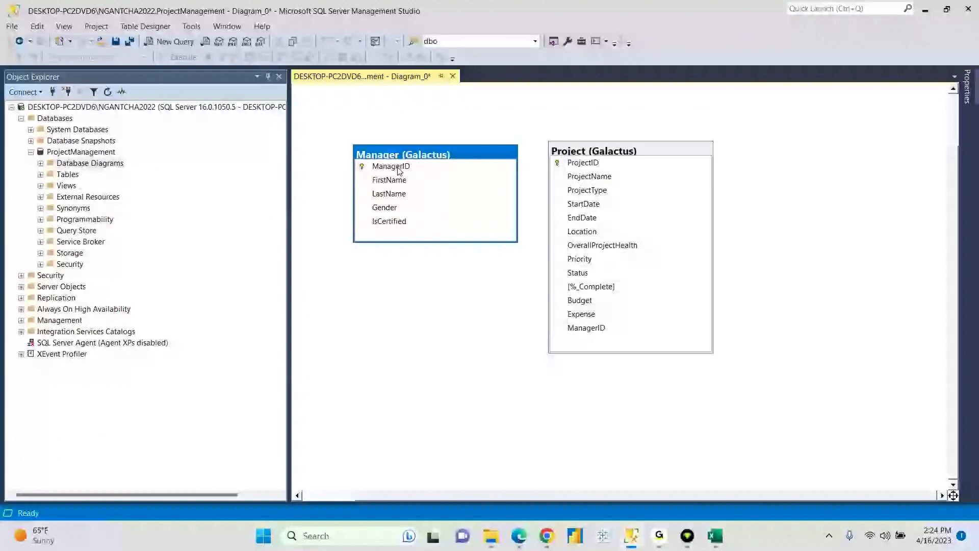
- Drag Manager's ManagerID row onto Project's ManagerID to create FK_Project_Manager
{"action": "left_click", "coordinate": [361, 168]}
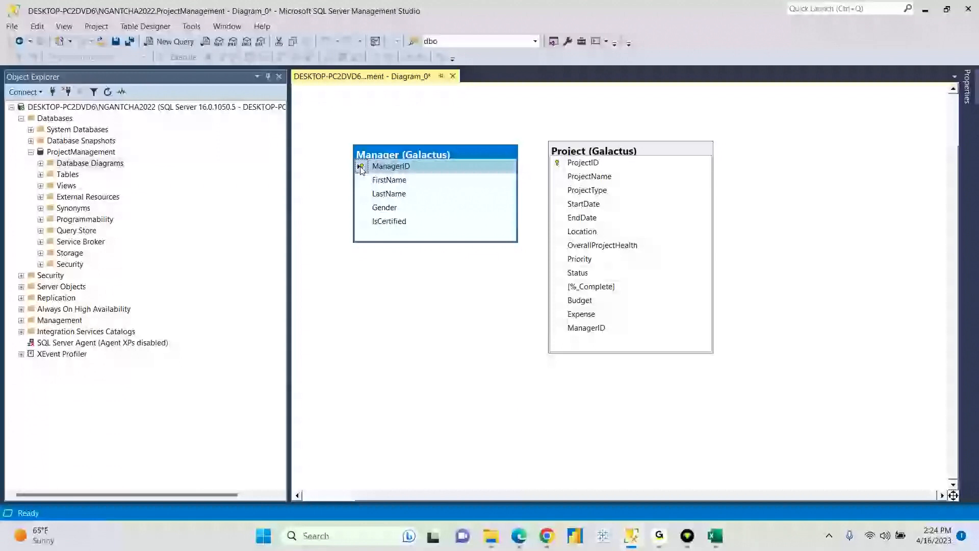
{"action": "left_click_drag", "start_coordinate": [361, 170], "coordinate": [406, 174]}
{"action": "left_click_drag", "start_coordinate": [465, 172], "coordinate": [577, 329]}
{"action": "mouse_move", "coordinate": [577, 329]}
{"action": "left_mouse_down"}
{"action": "mouse_move", "coordinate": [599, 328]}
{"action": "mouse_move", "coordinate": [574, 329]}
{"action": "mouse_move", "coordinate": [583, 331]}
{"action": "left_mouse_up"}
{"action": "left_click_drag", "start_coordinate": [587, 334], "coordinate": [585, 333]}
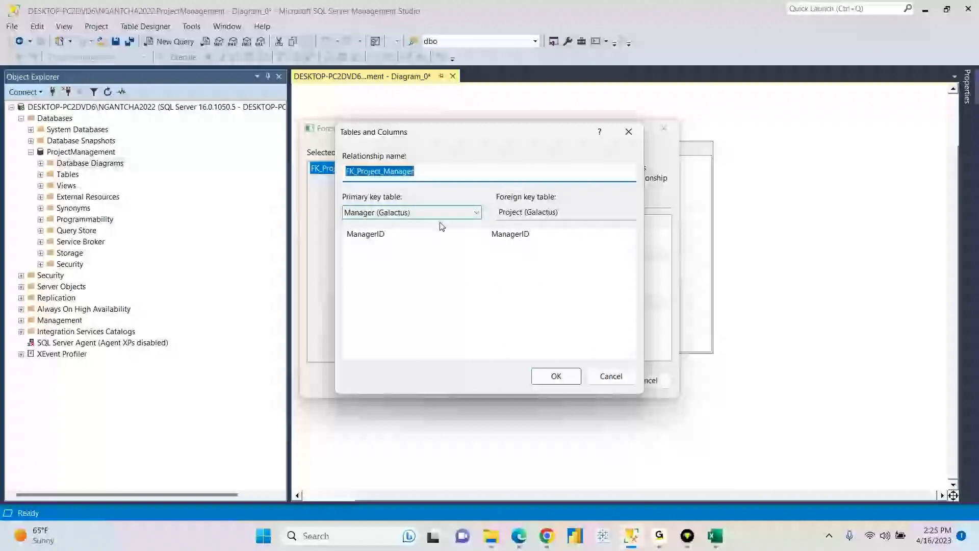
- Pair ManagerID with ManagerID, dismiss the data-type mismatch error twice, and cancel Tables and Columns
{"action": "left_click", "coordinate": [463, 235]}
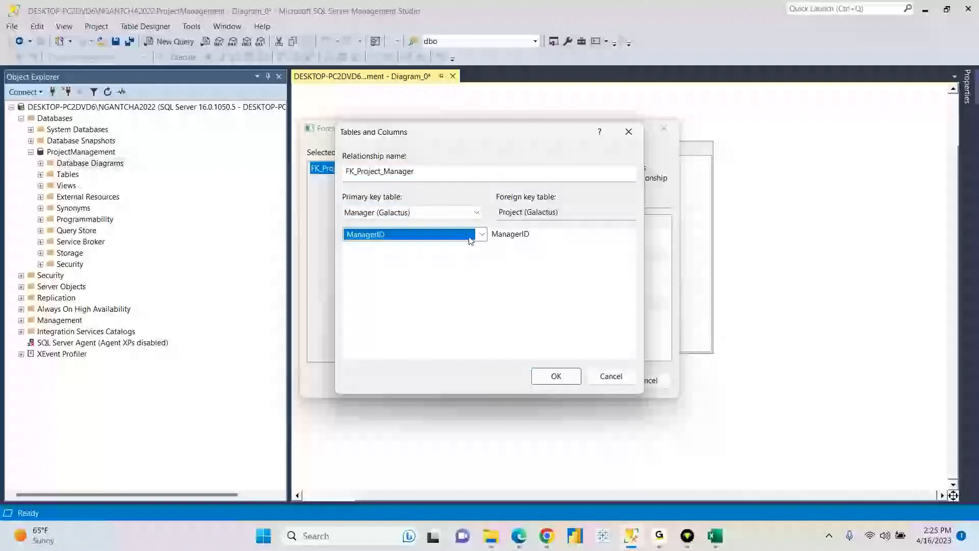
{"action": "left_click", "coordinate": [483, 235]}
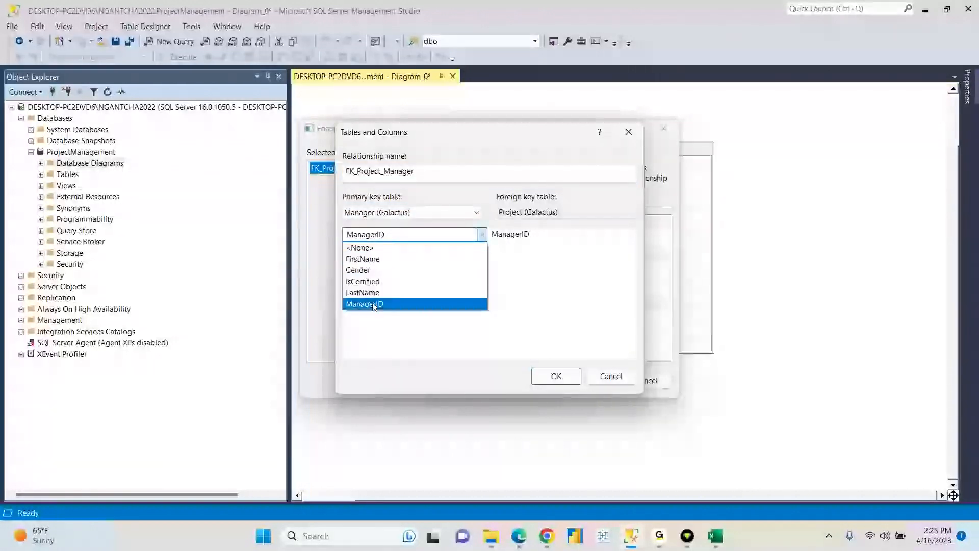
{"action": "left_click", "coordinate": [380, 305]}
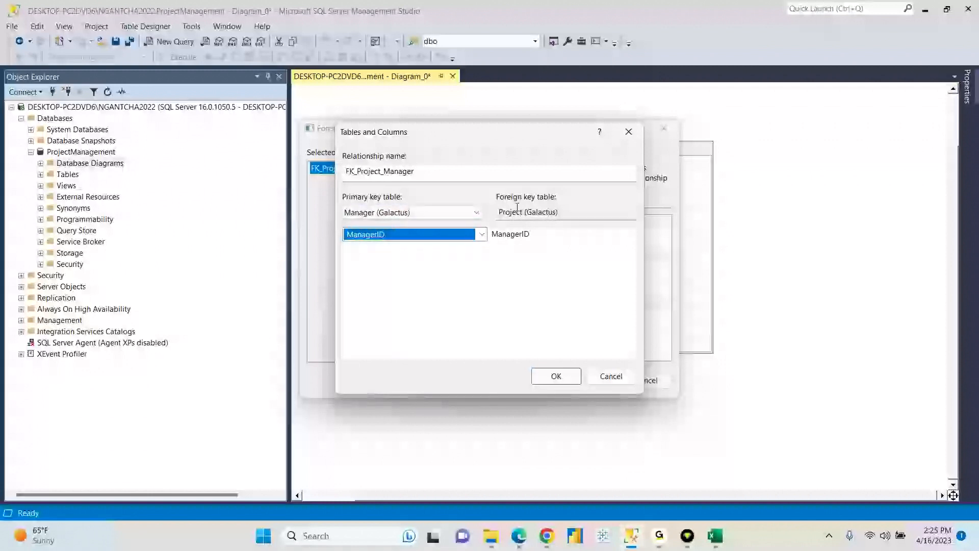
{"action": "left_click", "coordinate": [559, 378]}
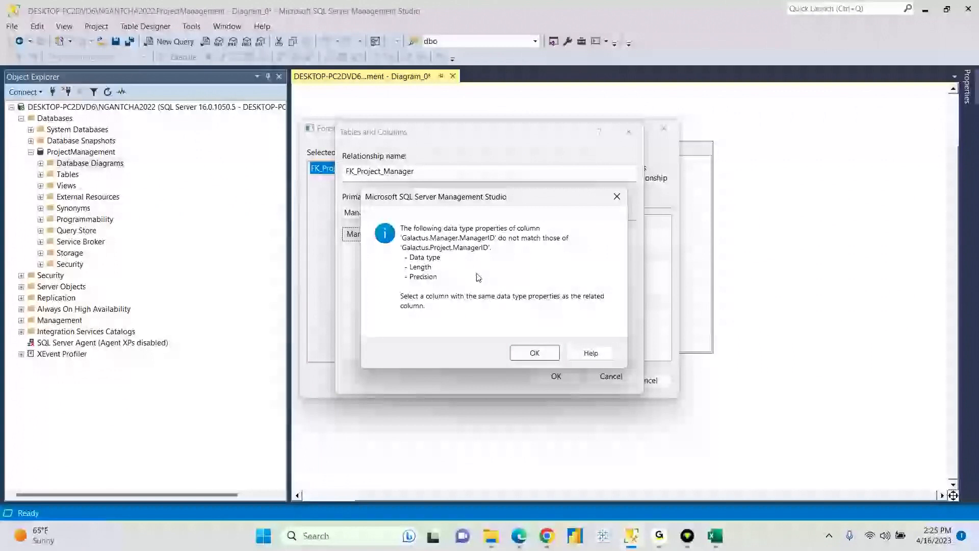
{"action": "left_click", "coordinate": [616, 196]}
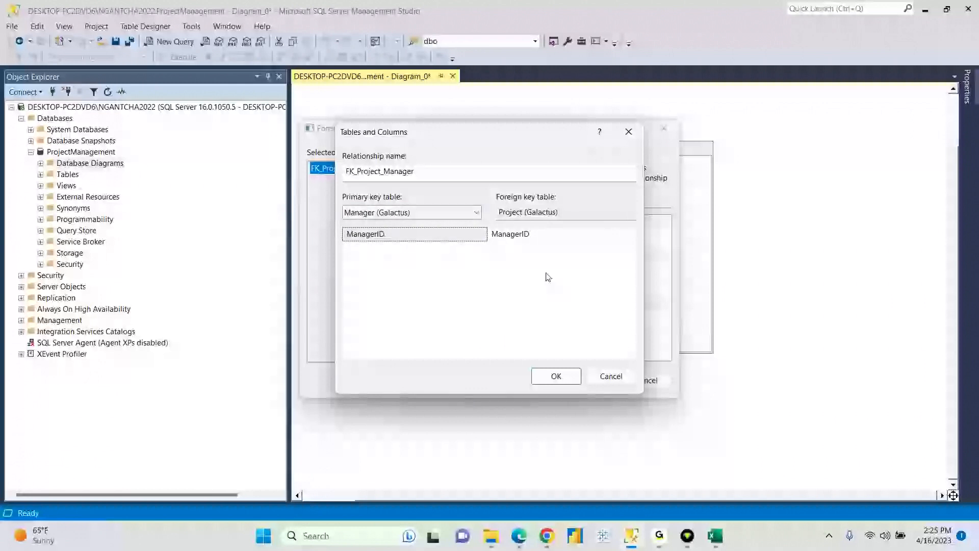
{"action": "left_click", "coordinate": [556, 377]}
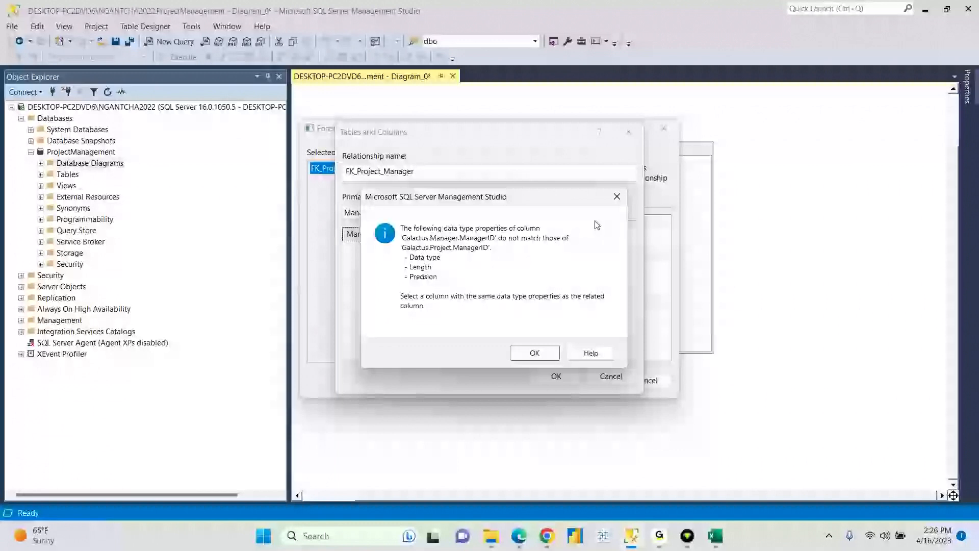
{"action": "left_click", "coordinate": [617, 196]}
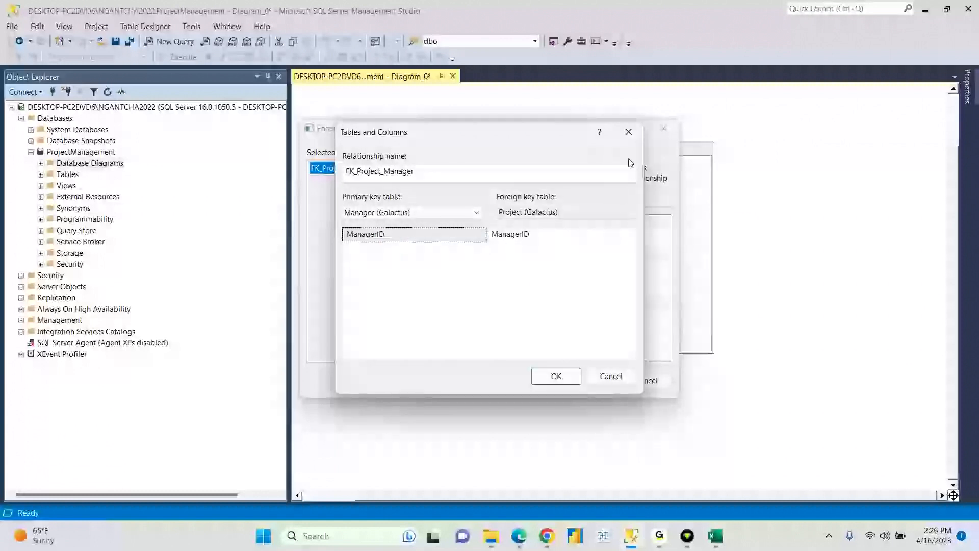
{"action": "left_click", "coordinate": [628, 134]}
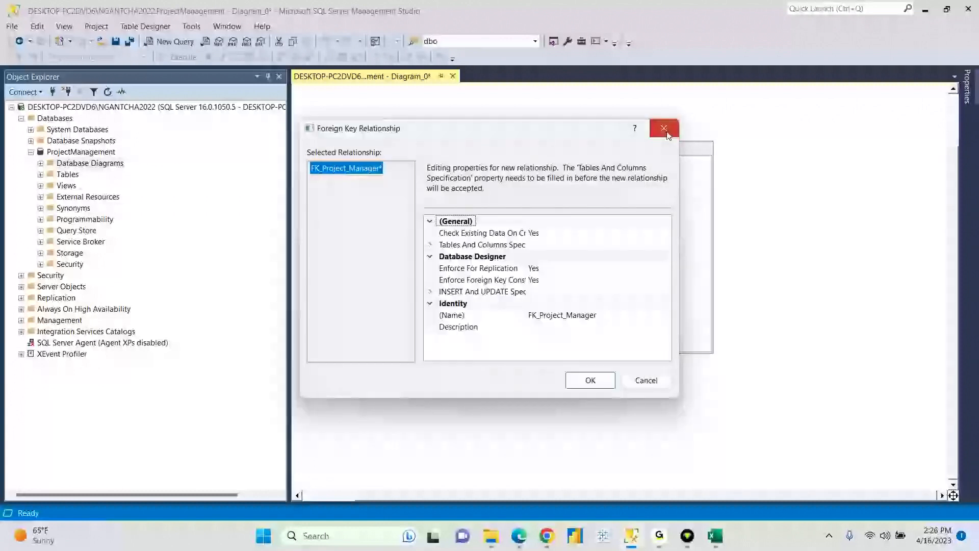
- Close the Foreign Key Relationship dialog and Diagram_0, choosing No to saving changes
{"action": "left_click", "coordinate": [665, 131]}
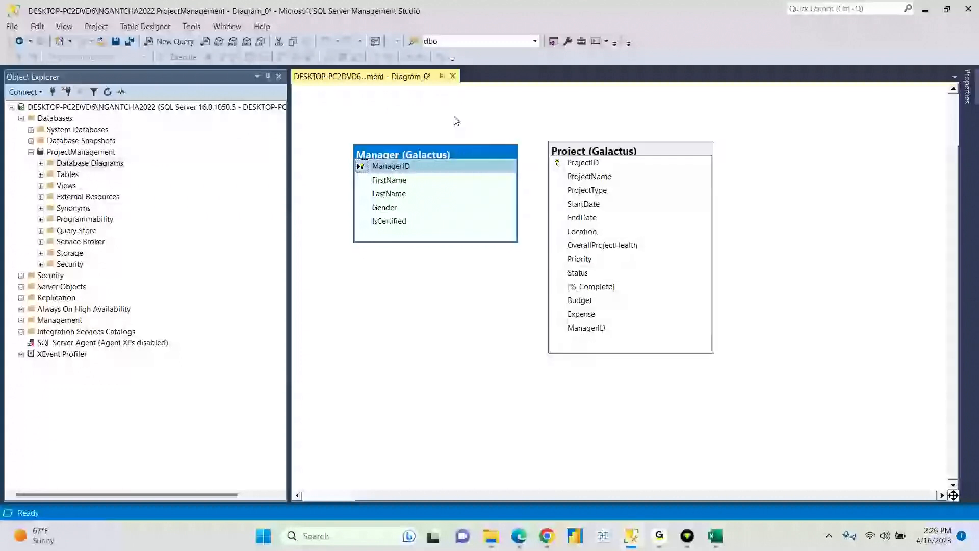
{"action": "left_click", "coordinate": [452, 76]}
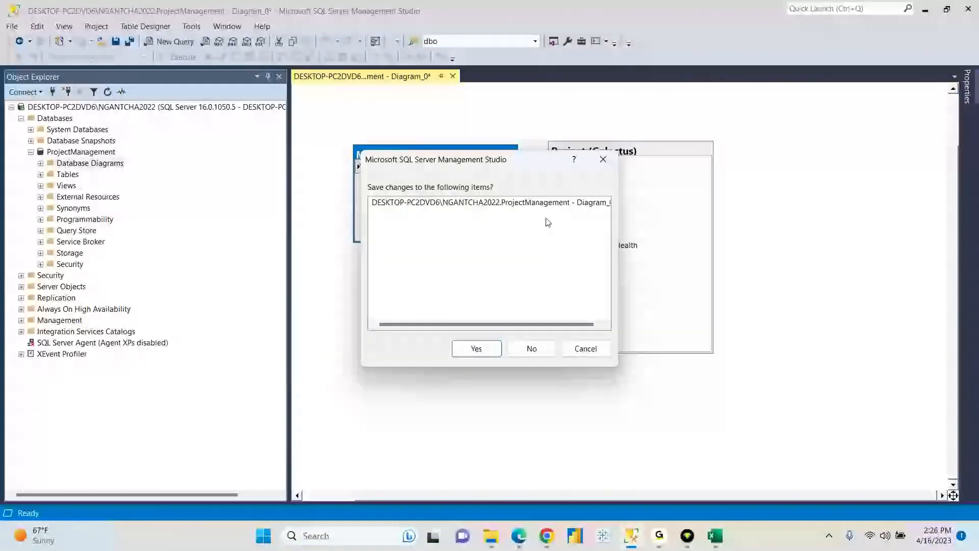
{"action": "left_click", "coordinate": [603, 159]}
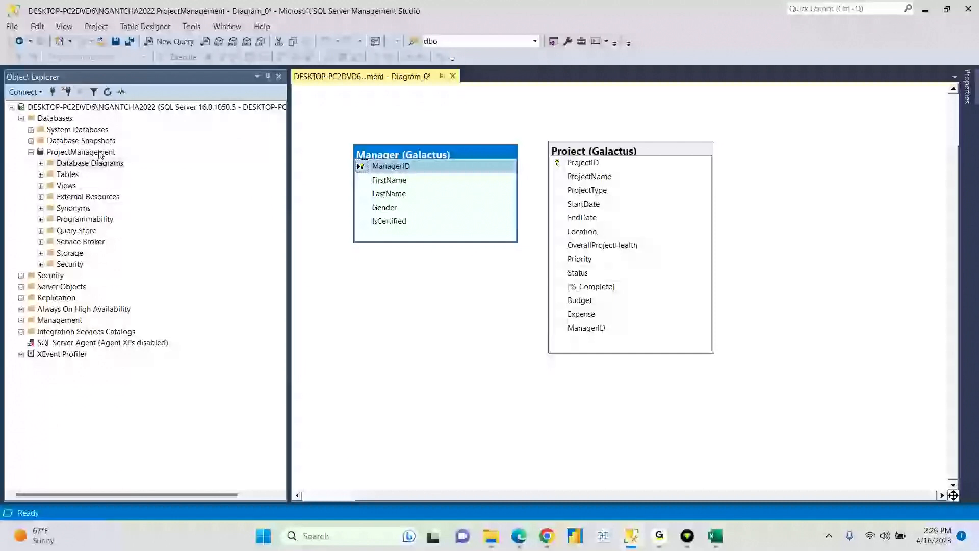
{"action": "left_click", "coordinate": [453, 76]}
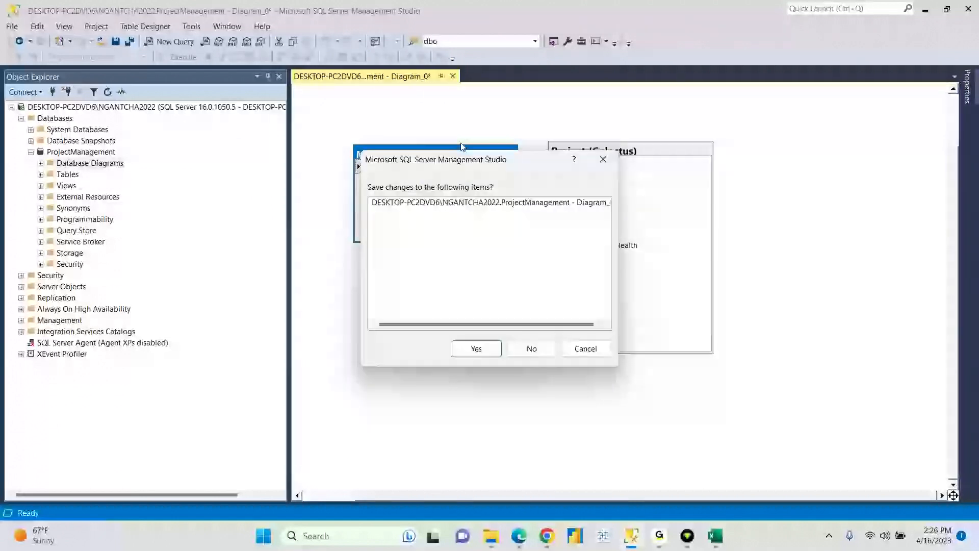
{"action": "left_click", "coordinate": [528, 348]}
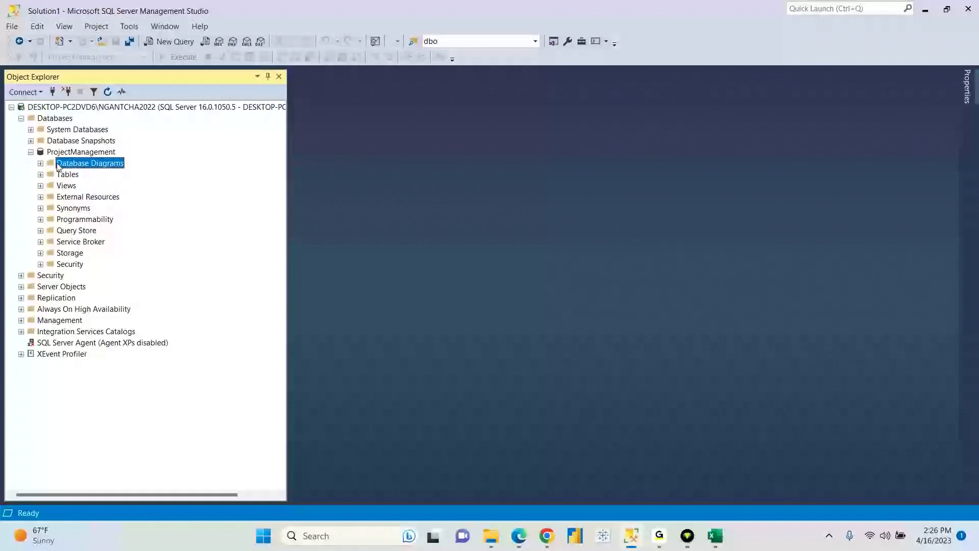
- Expand Galactus.Manager's columns to check ManagerID's data type
{"action": "left_click", "coordinate": [41, 175]}
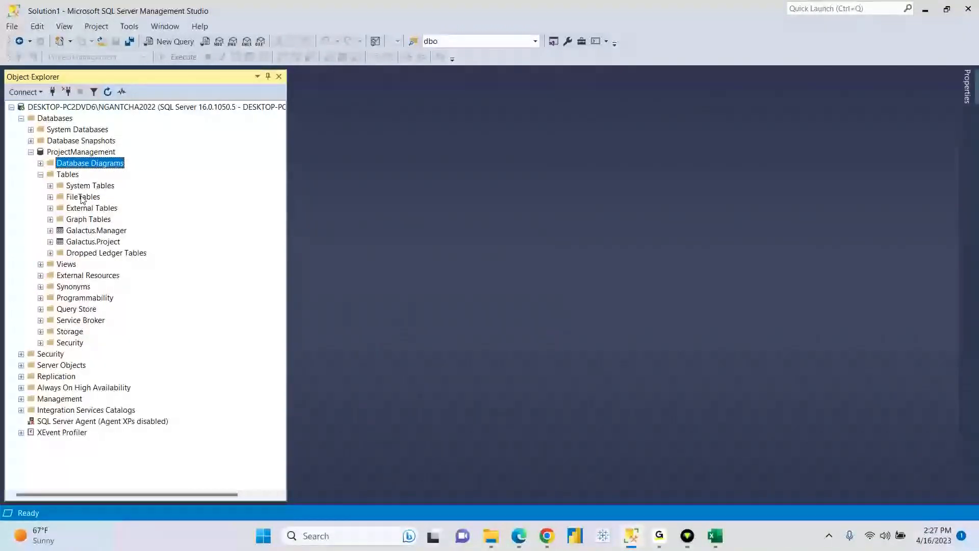
{"action": "left_click", "coordinate": [97, 231]}
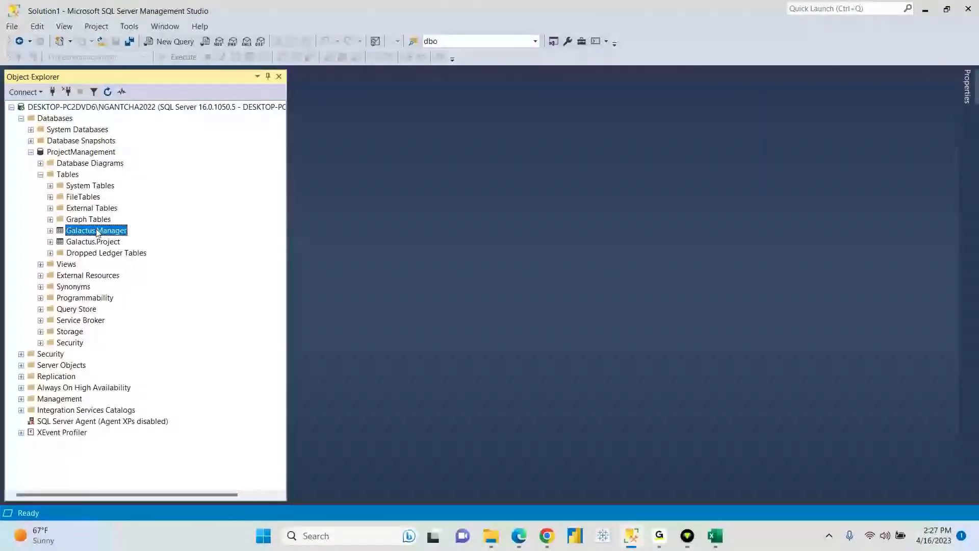
{"action": "left_click", "coordinate": [50, 231]}
{"action": "left_click", "coordinate": [59, 242]}
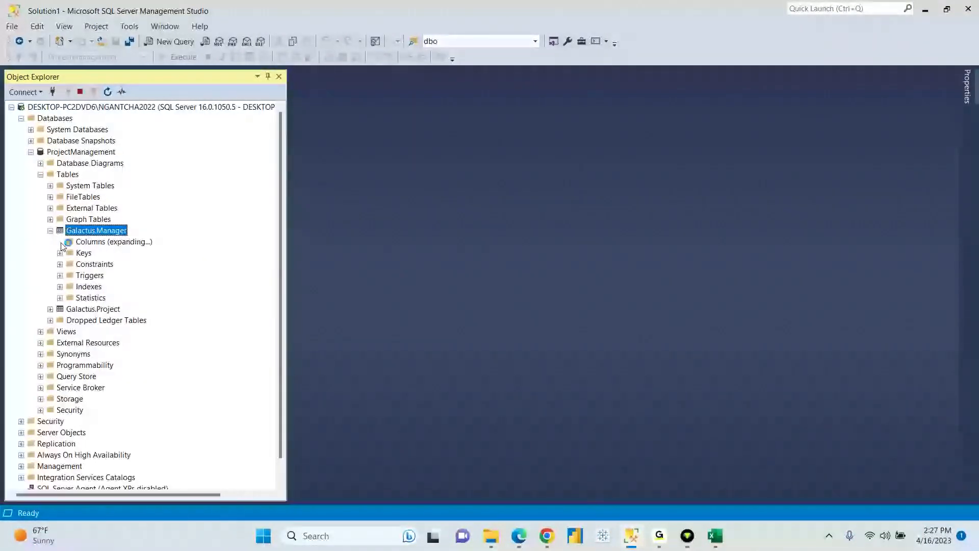
{"action": "left_click", "coordinate": [97, 258]}
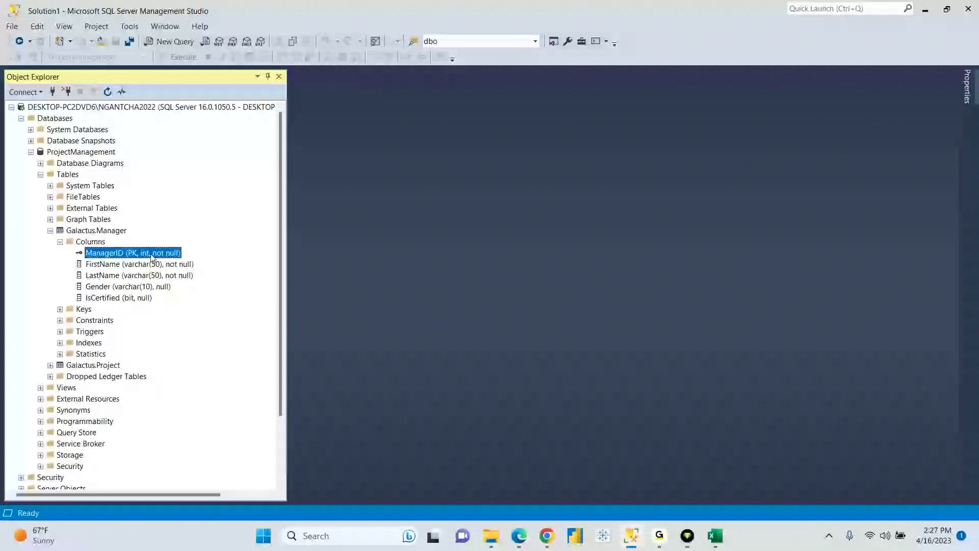
{"action": "left_click", "coordinate": [60, 242]}
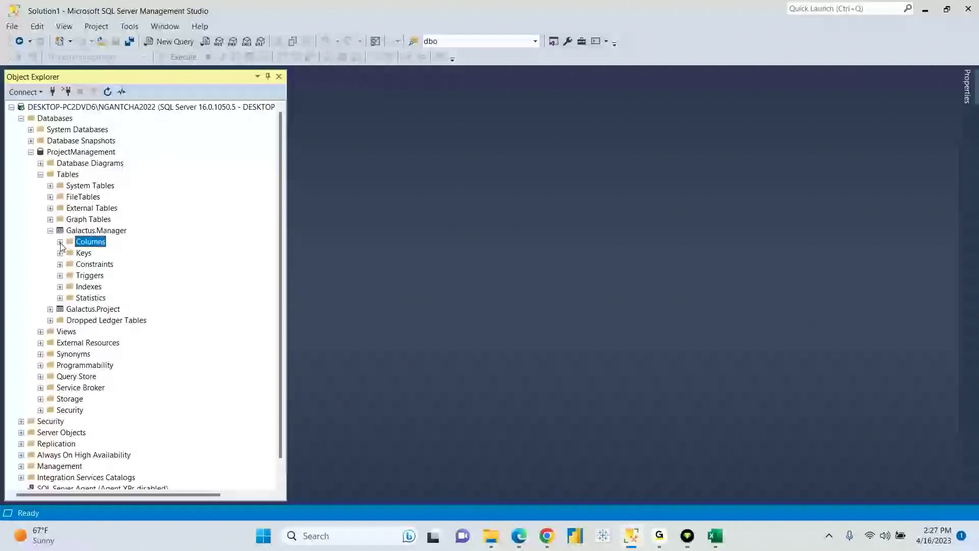
- Inspect Galactus.Project's ManagerID column, then bring up Excel's Manager sheet
{"action": "left_click", "coordinate": [50, 230]}
{"action": "left_click", "coordinate": [92, 242]}
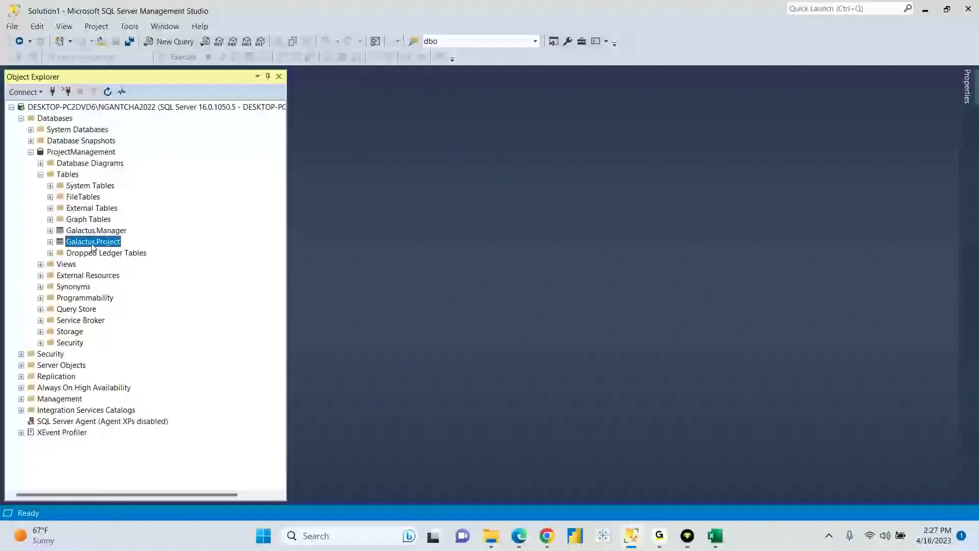
{"action": "left_click", "coordinate": [50, 242]}
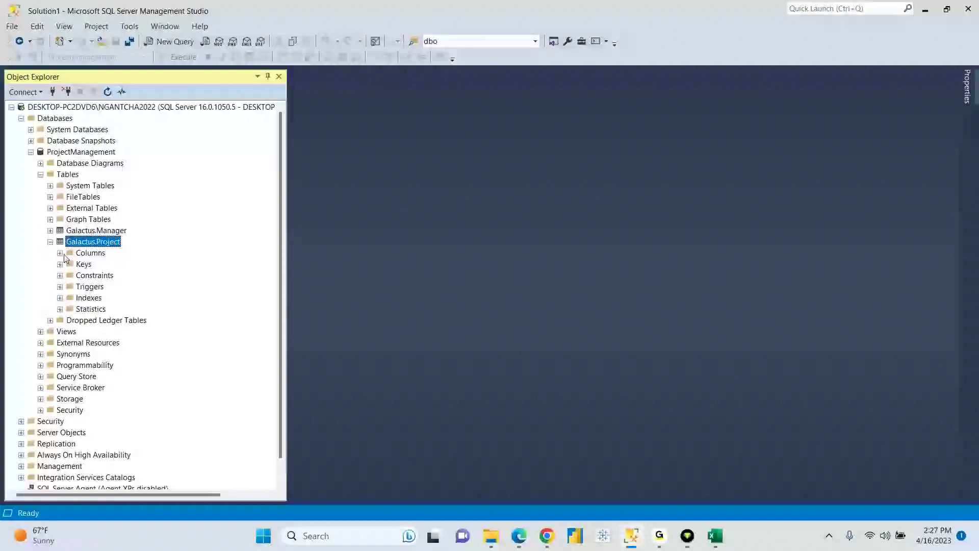
{"action": "left_click", "coordinate": [60, 253]}
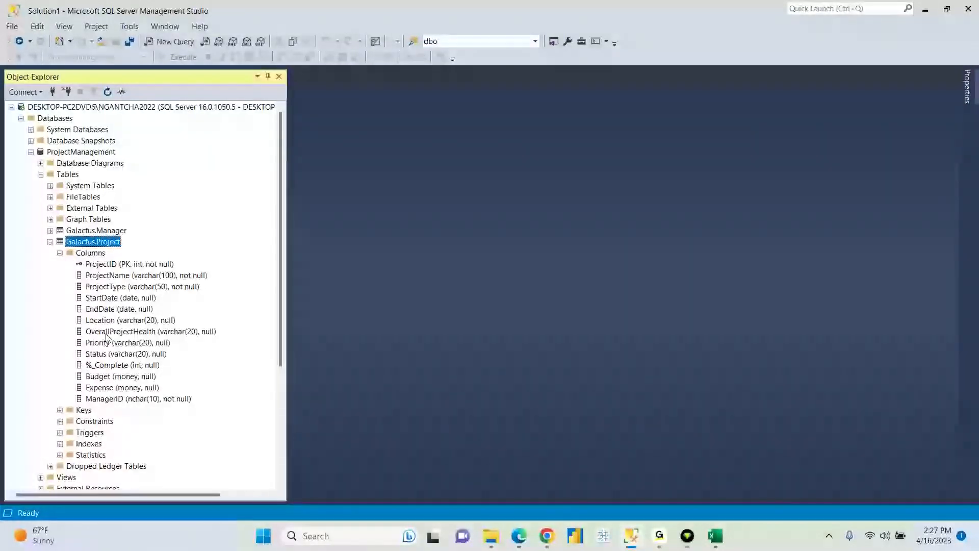
{"action": "left_click", "coordinate": [141, 400]}
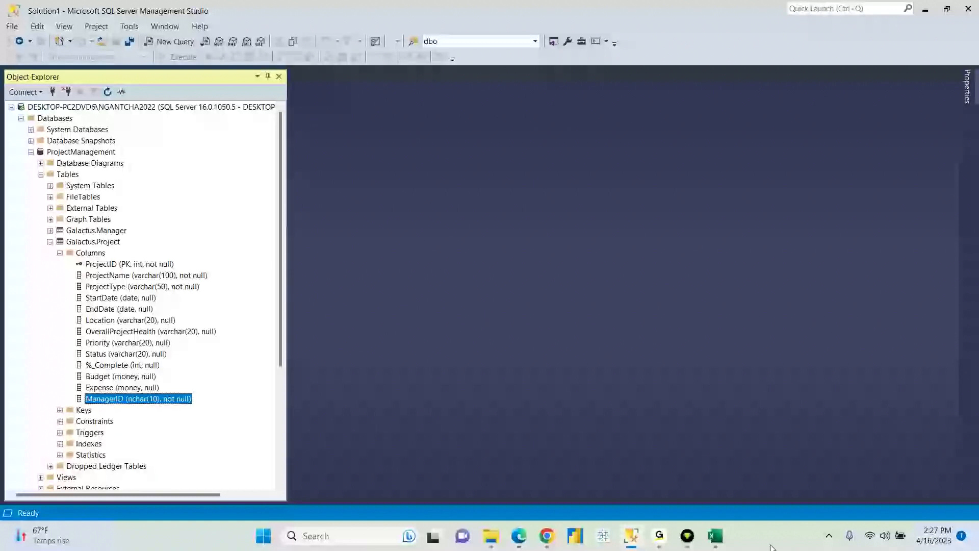
{"action": "left_click", "coordinate": [716, 537]}
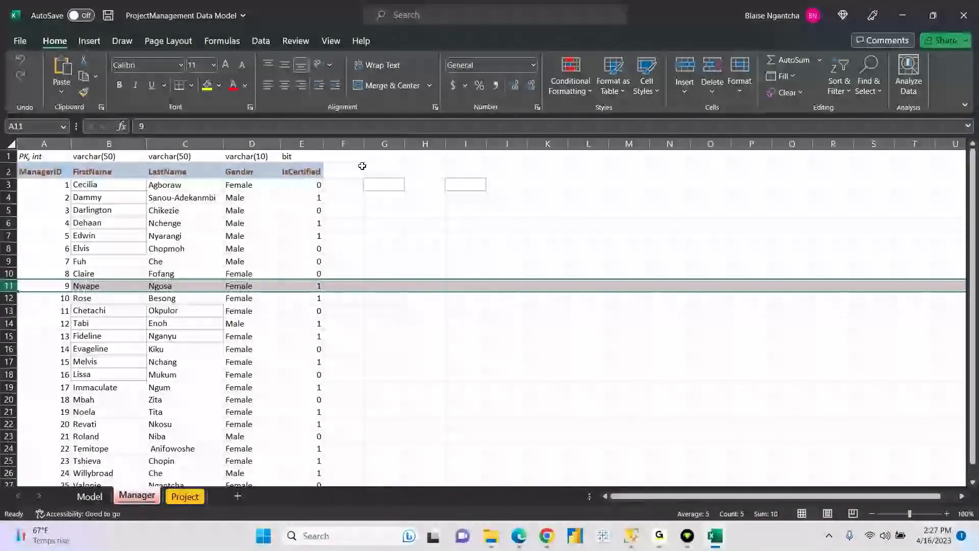
- Compare ManagerID on Excel's Project (FK, int) and Manager (PK, int) sheets, then return to SSMS
{"action": "left_click", "coordinate": [185, 496]}
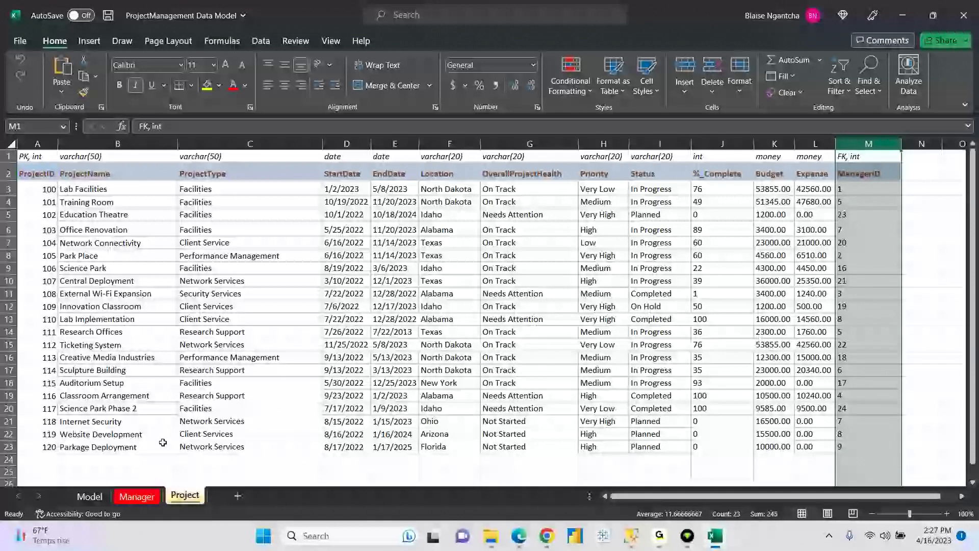
{"action": "left_click", "coordinate": [131, 501]}
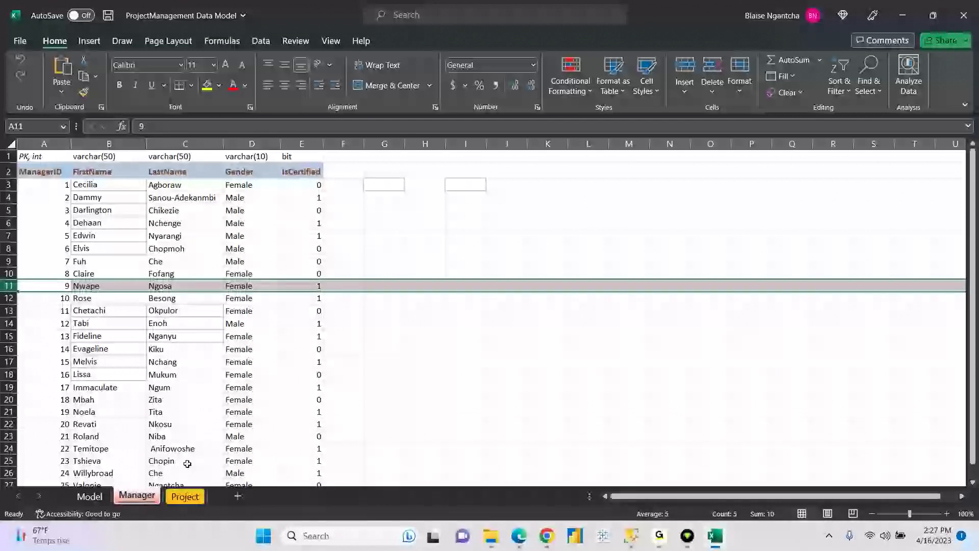
{"action": "left_click", "coordinate": [183, 504]}
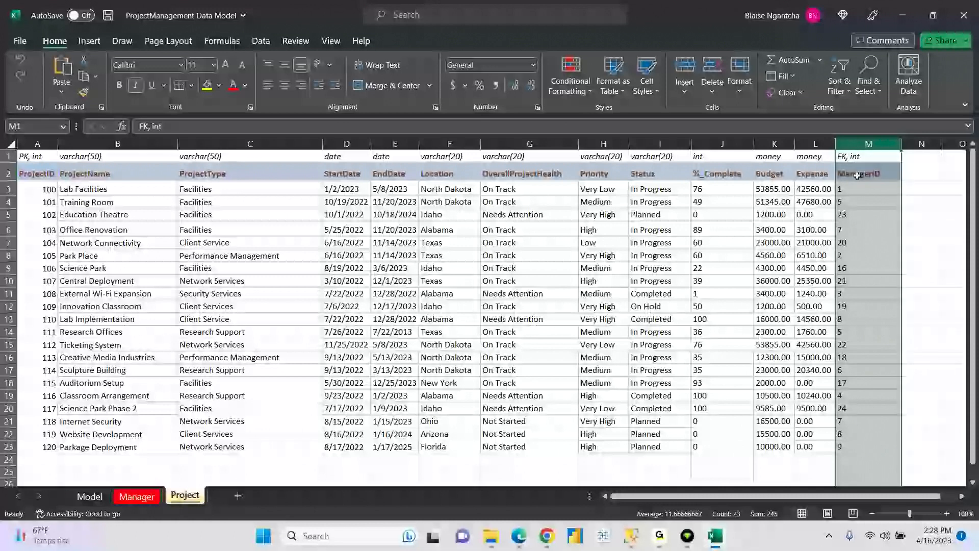
{"action": "left_click", "coordinate": [135, 496]}
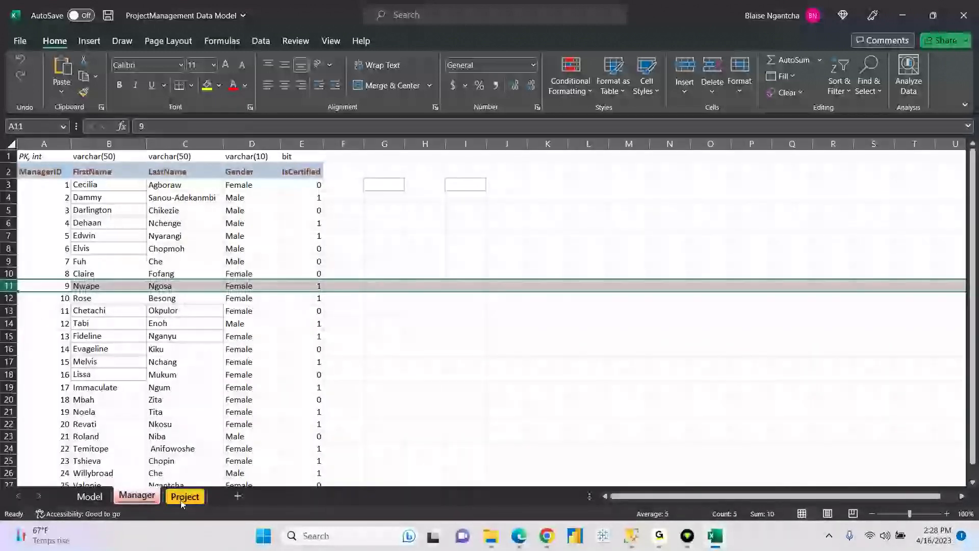
{"action": "left_click", "coordinate": [183, 498]}
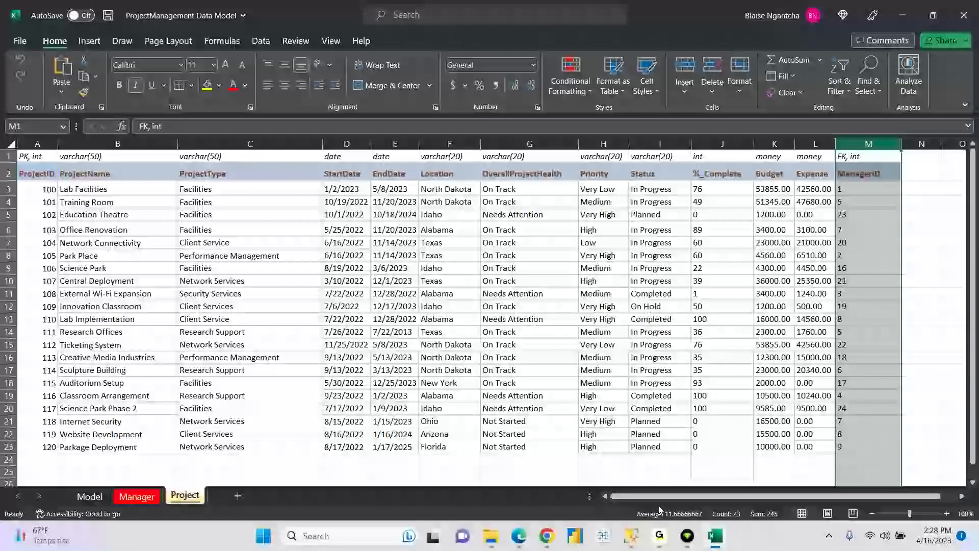
{"action": "left_click", "coordinate": [631, 536]}
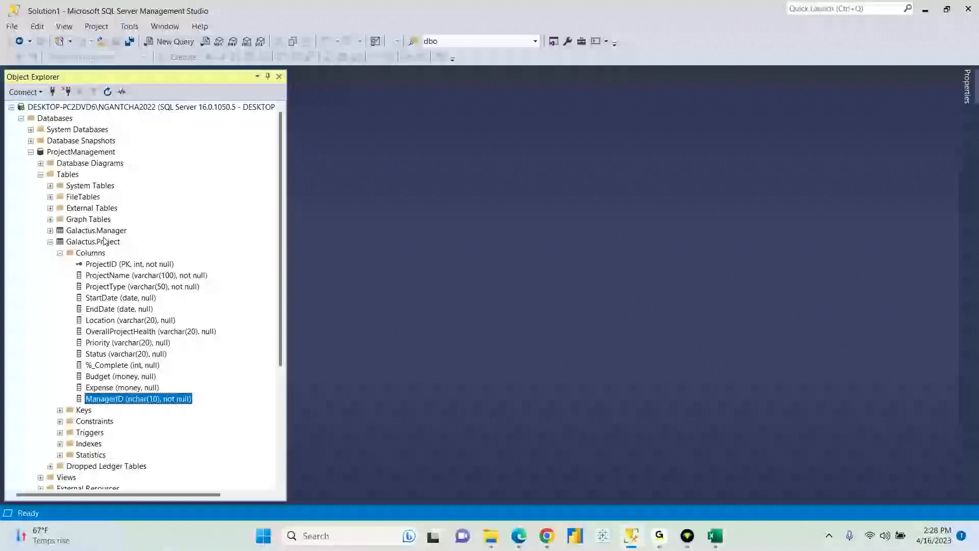
- Review Galactus.Manager's columns, collapse both Galactus tables, and select Galactus.Project
{"action": "left_click", "coordinate": [97, 234]}
{"action": "left_click", "coordinate": [50, 230]}
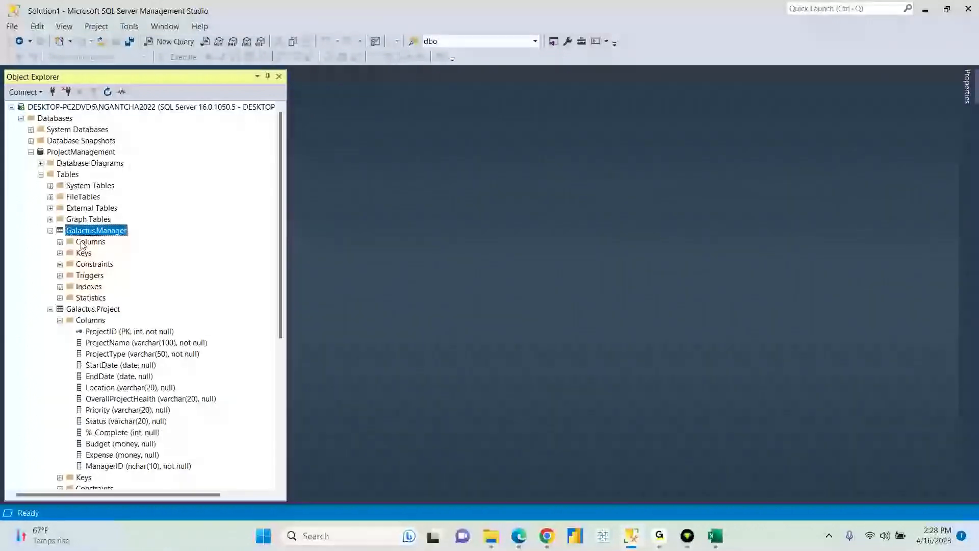
{"action": "left_click", "coordinate": [60, 242]}
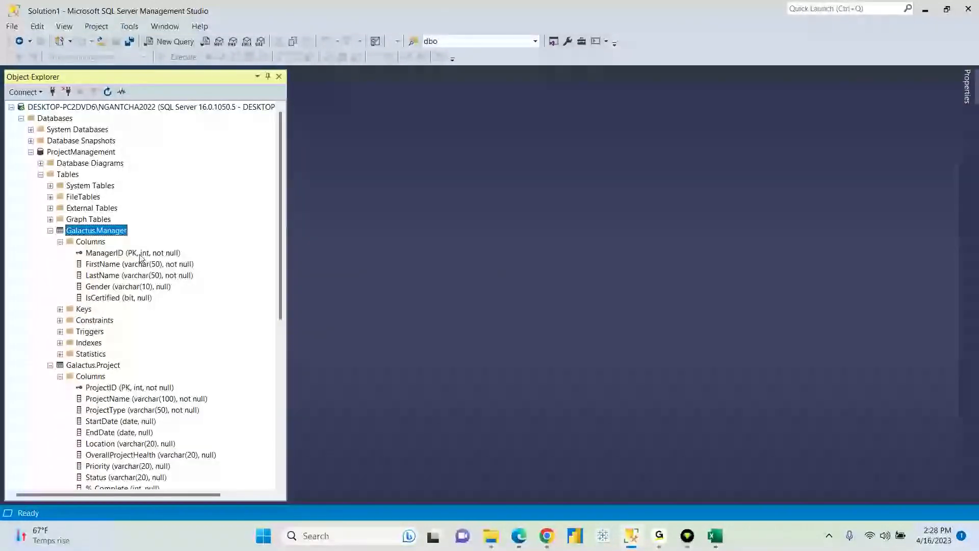
{"action": "scroll", "coordinate": [95, 160], "scroll_direction": "down", "scroll_amount": 3}
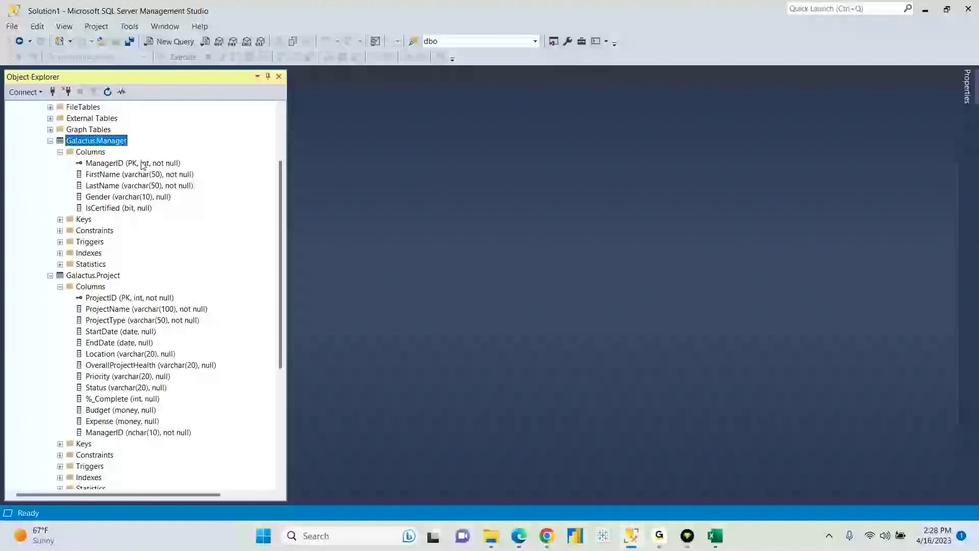
{"action": "left_click", "coordinate": [60, 151]}
{"action": "left_click", "coordinate": [50, 140]}
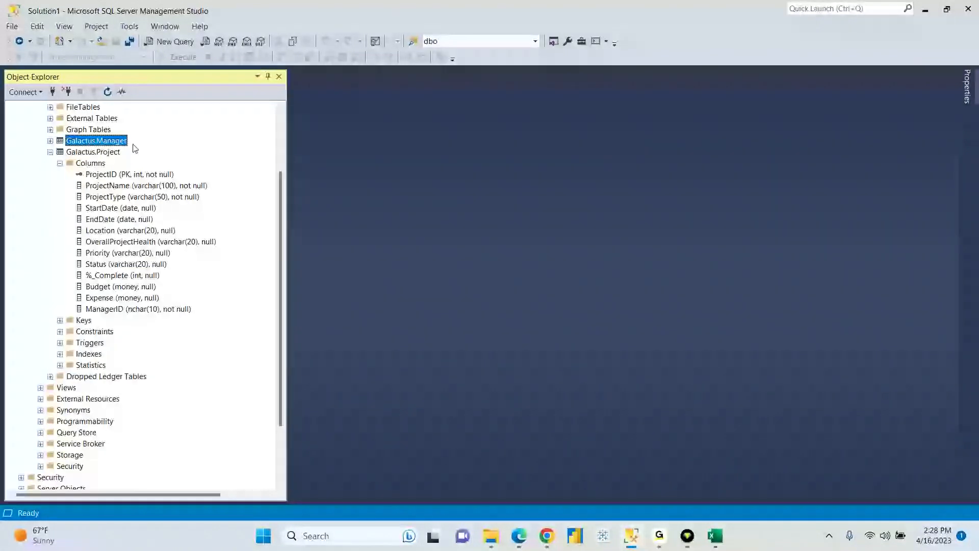
{"action": "left_click", "coordinate": [59, 163]}
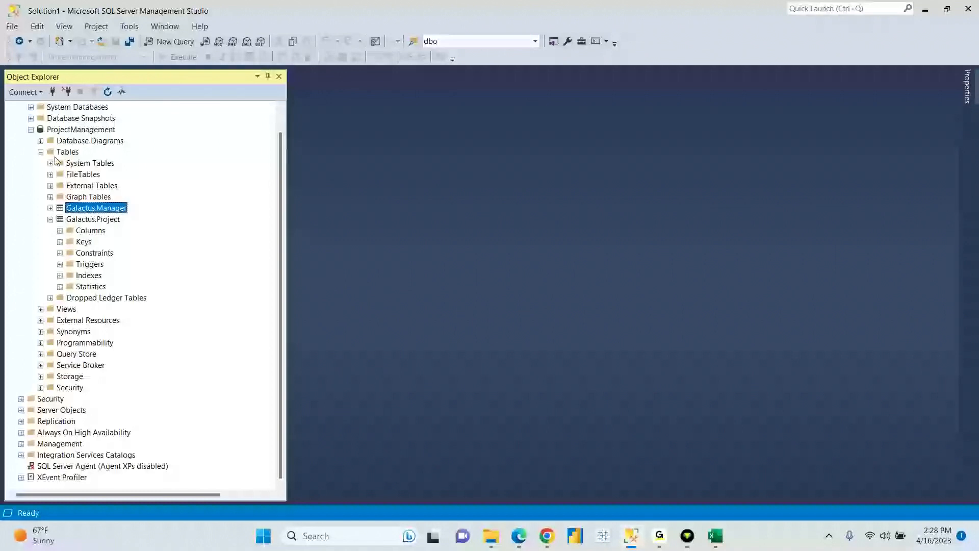
{"action": "left_click", "coordinate": [50, 218]}
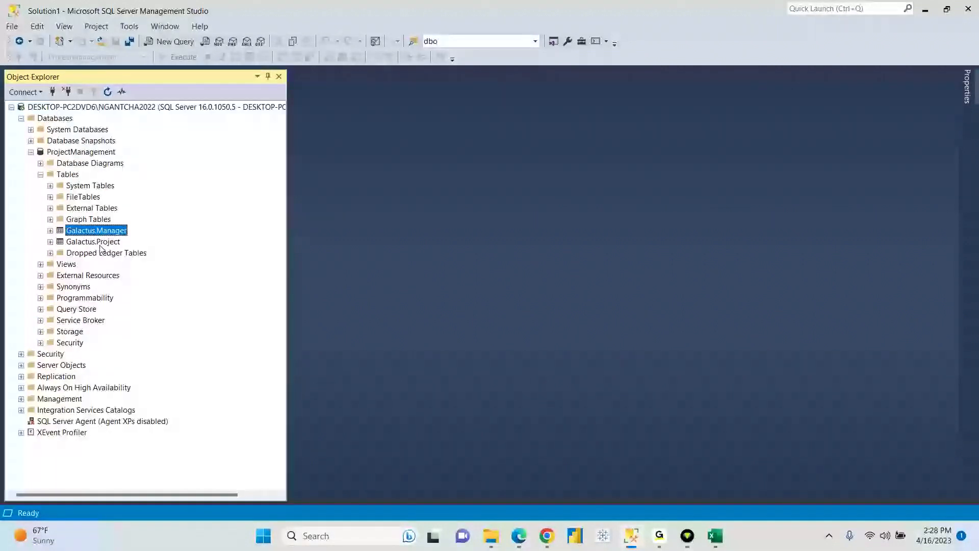
{"action": "left_click", "coordinate": [92, 242]}
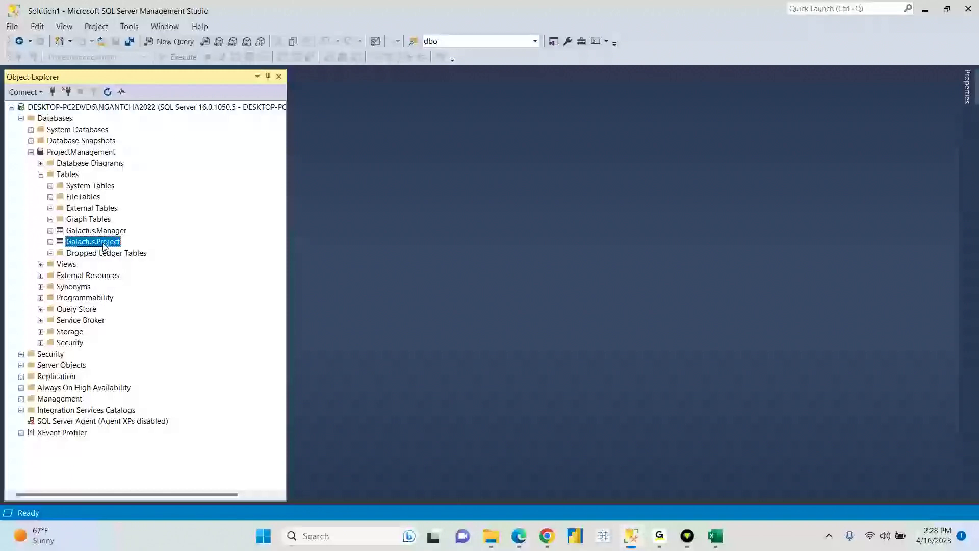
- In Galactus.Project's Design view, change ManagerID's data type from nchar(10) to int, then show Excel
{"action": "right_click", "coordinate": [99, 247]}
{"action": "left_click", "coordinate": [96, 242]}
{"action": "right_click", "coordinate": [95, 242]}
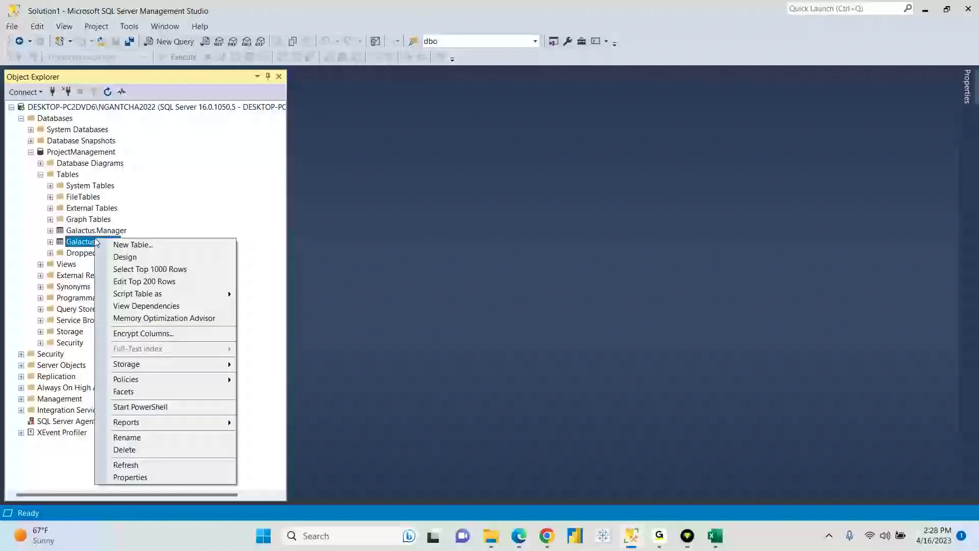
{"action": "left_click", "coordinate": [125, 257]}
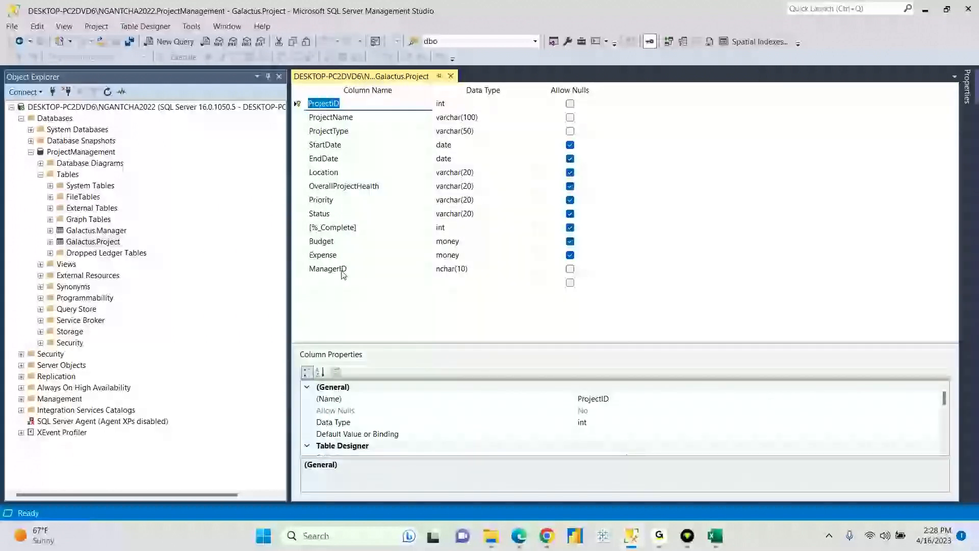
{"action": "left_click", "coordinate": [447, 269]}
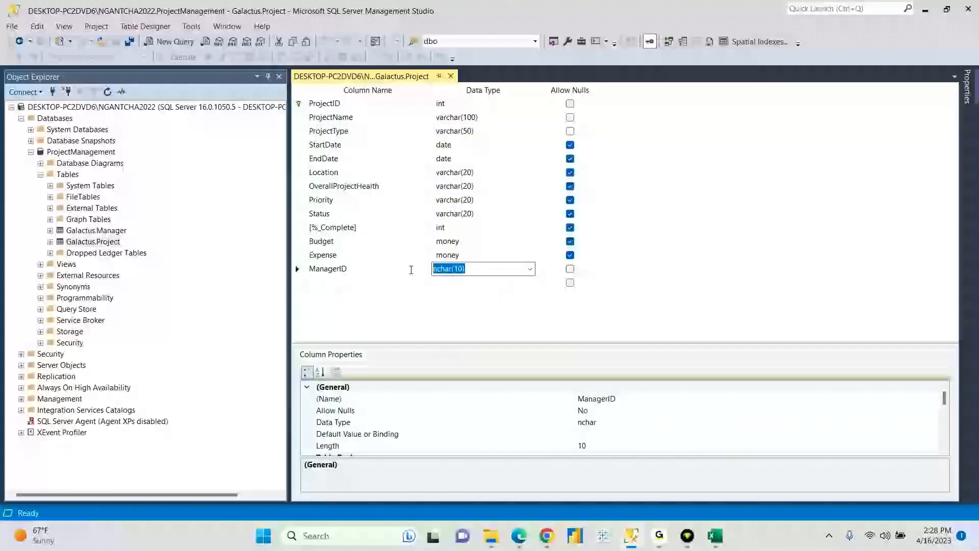
{"action": "type", "text": "int"}
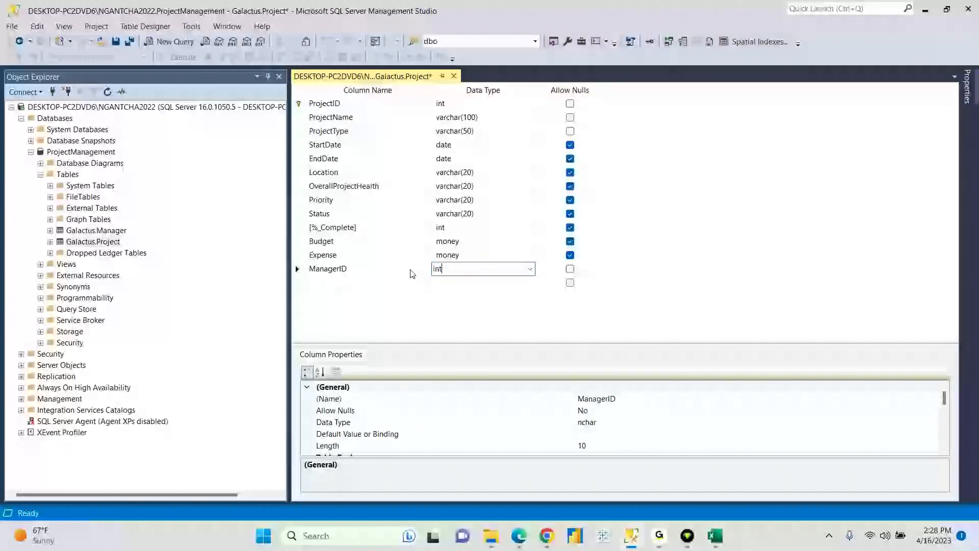
{"action": "left_click", "coordinate": [714, 535]}
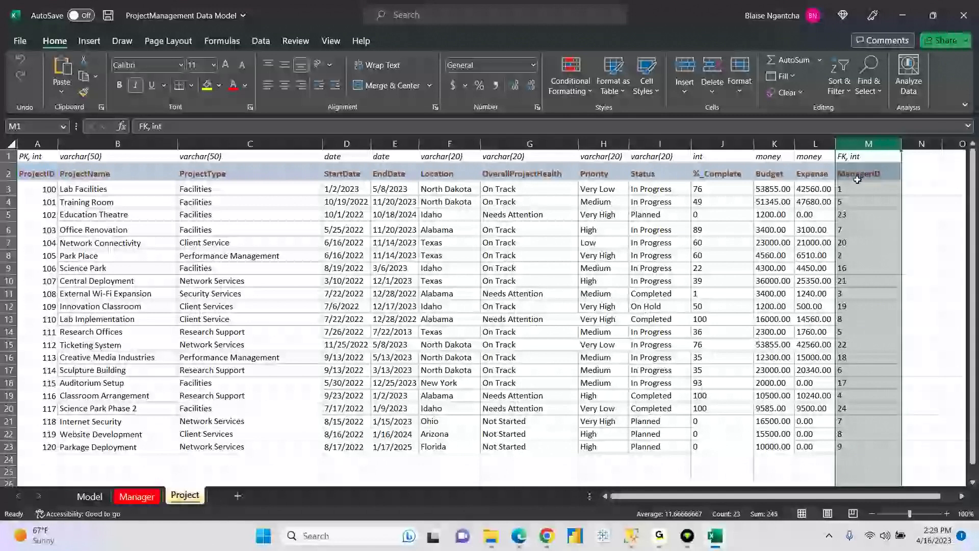
- Minimize Excel to return to the Galactus.Project table designer
{"action": "left_click", "coordinate": [717, 542]}
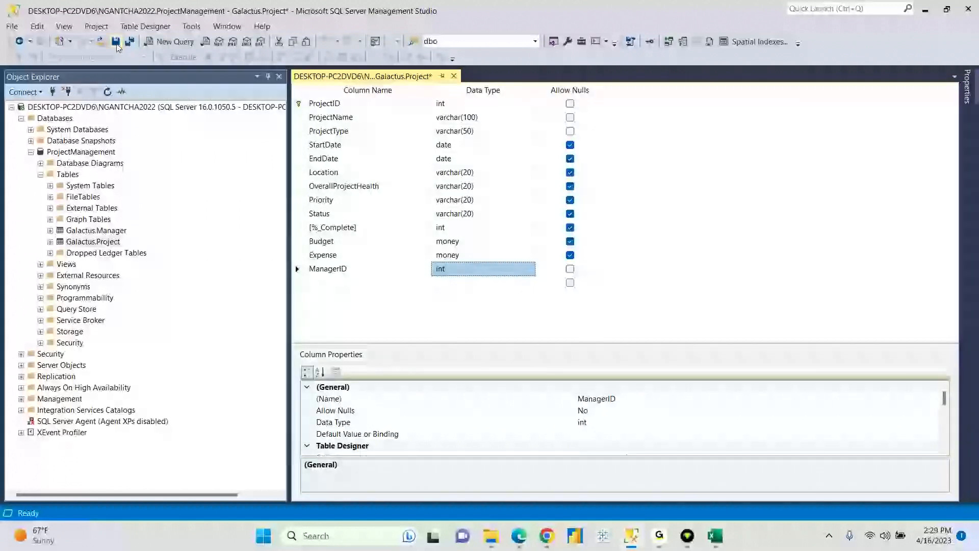
- Save Galactus.Project with ManagerID as int and close its designer tab
{"action": "left_click", "coordinate": [117, 42]}
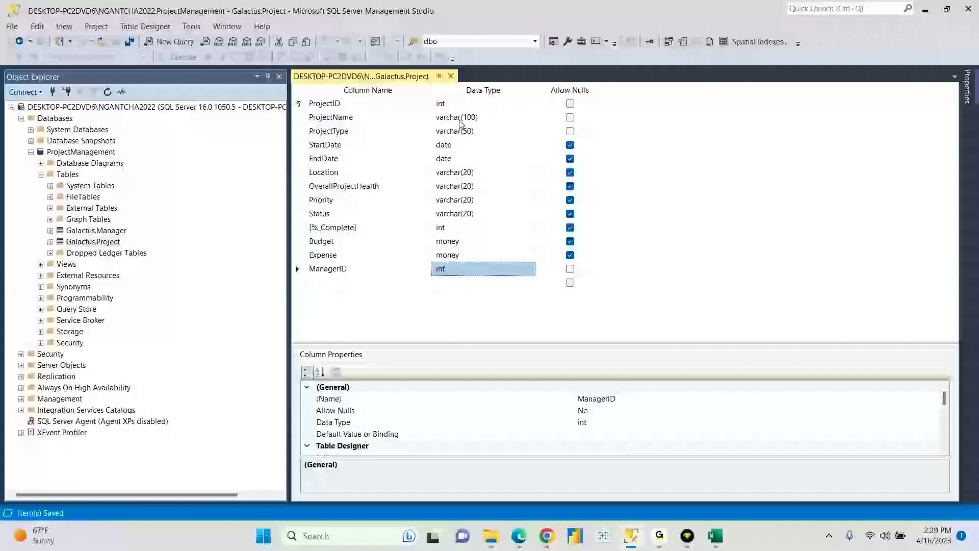
{"action": "left_click", "coordinate": [451, 76]}
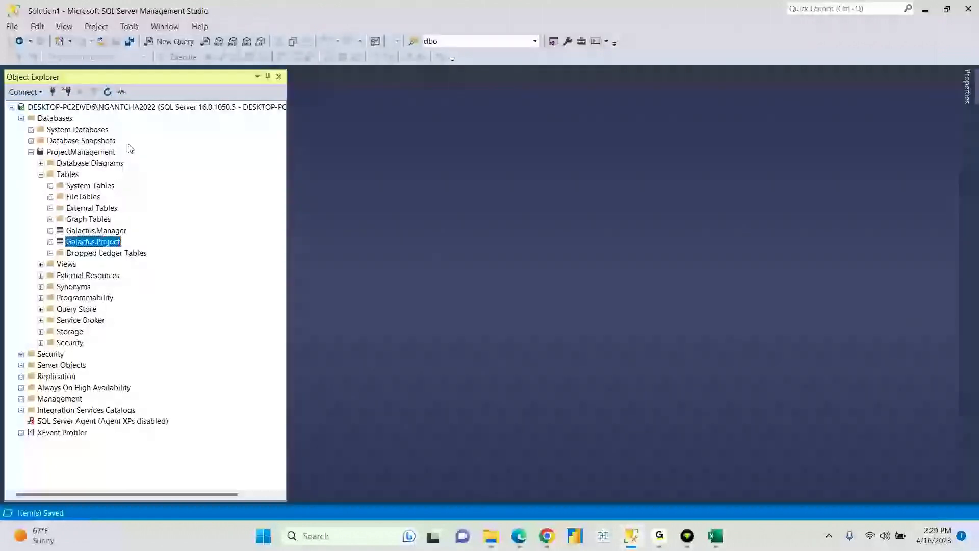
- Refresh ProjectManagement and list Galactus.Project's columns
{"action": "left_click", "coordinate": [78, 153]}
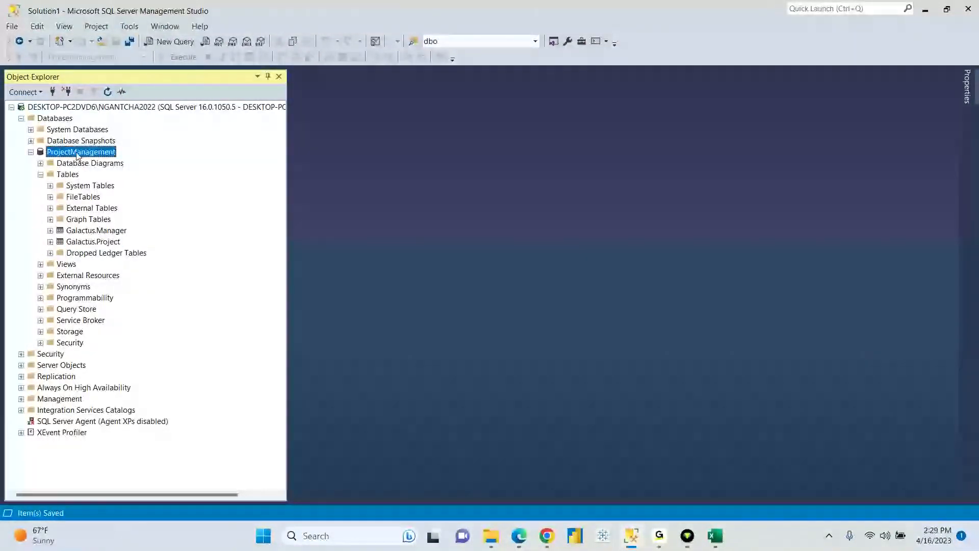
{"action": "left_click", "coordinate": [108, 93]}
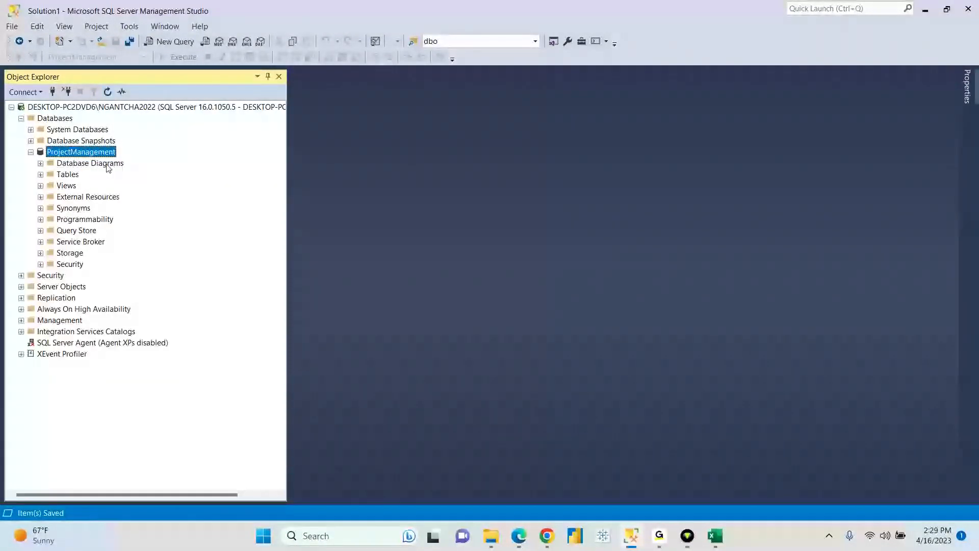
{"action": "left_click", "coordinate": [41, 175]}
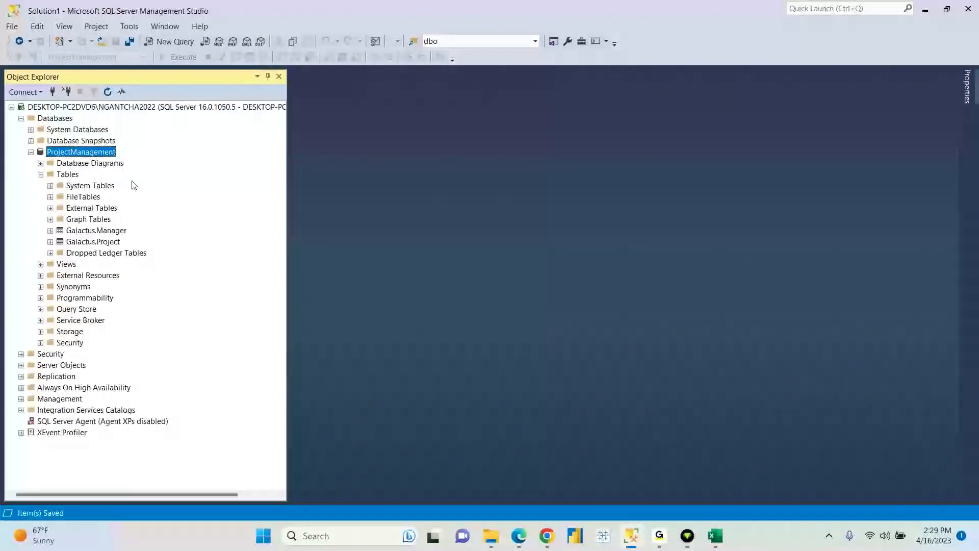
{"action": "left_click", "coordinate": [101, 244]}
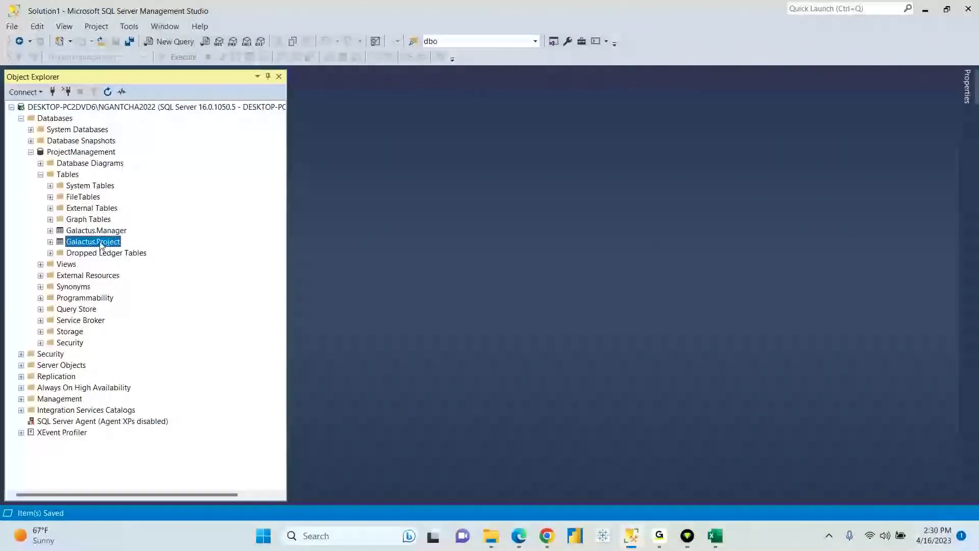
{"action": "left_click", "coordinate": [51, 243]}
{"action": "left_click", "coordinate": [60, 253]}
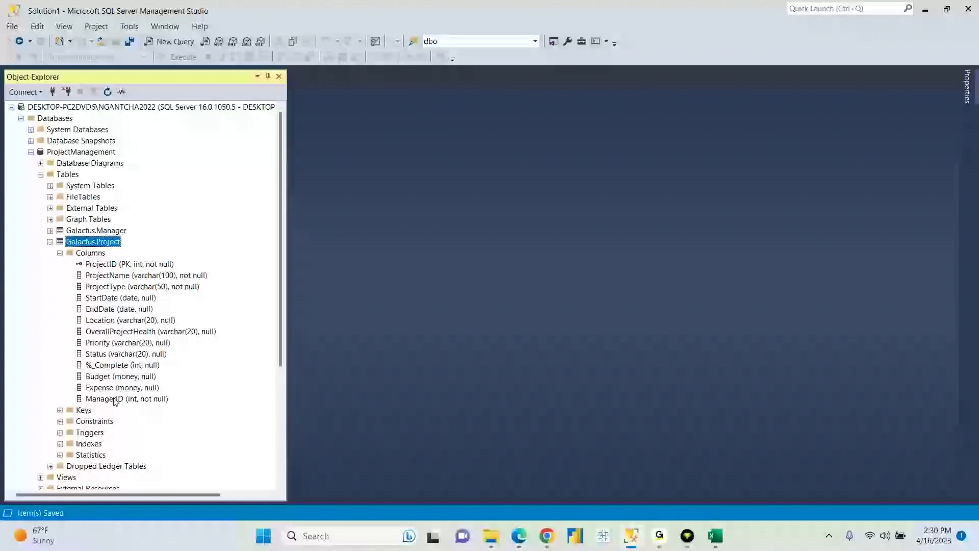
- Compare Manager's ManagerID key with Project's ManagerID (int, not null), then collapse both tables
{"action": "left_click", "coordinate": [50, 231]}
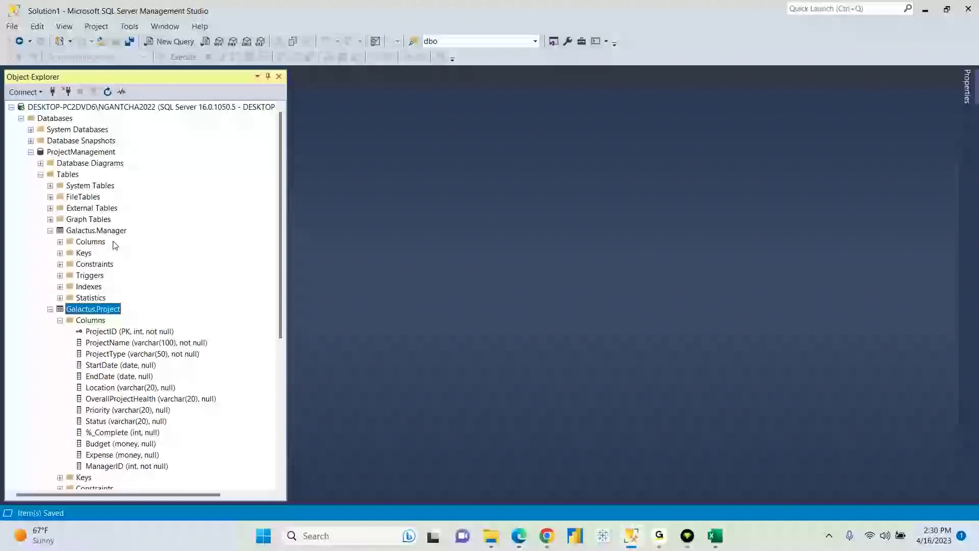
{"action": "left_click", "coordinate": [60, 243]}
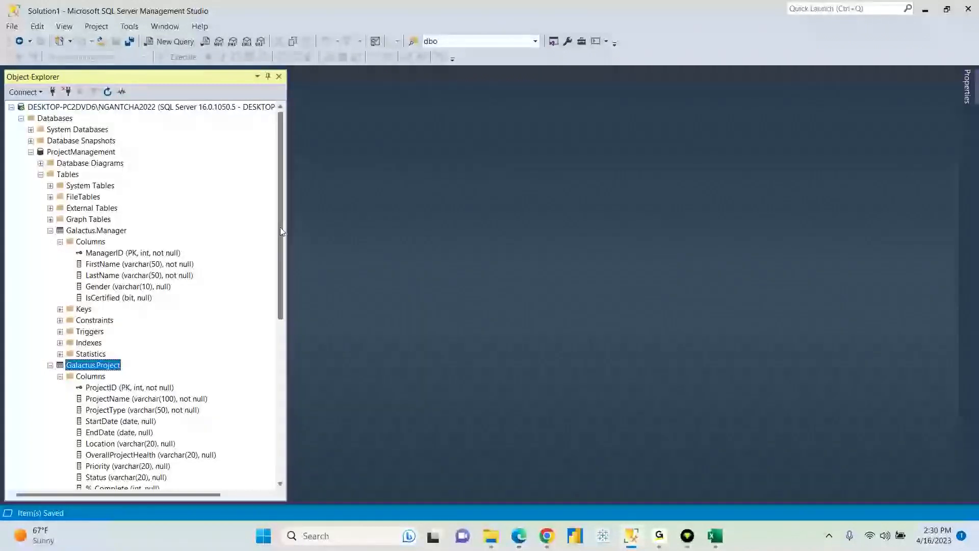
{"action": "scroll", "coordinate": [280, 228], "scroll_direction": "down", "scroll_amount": 2}
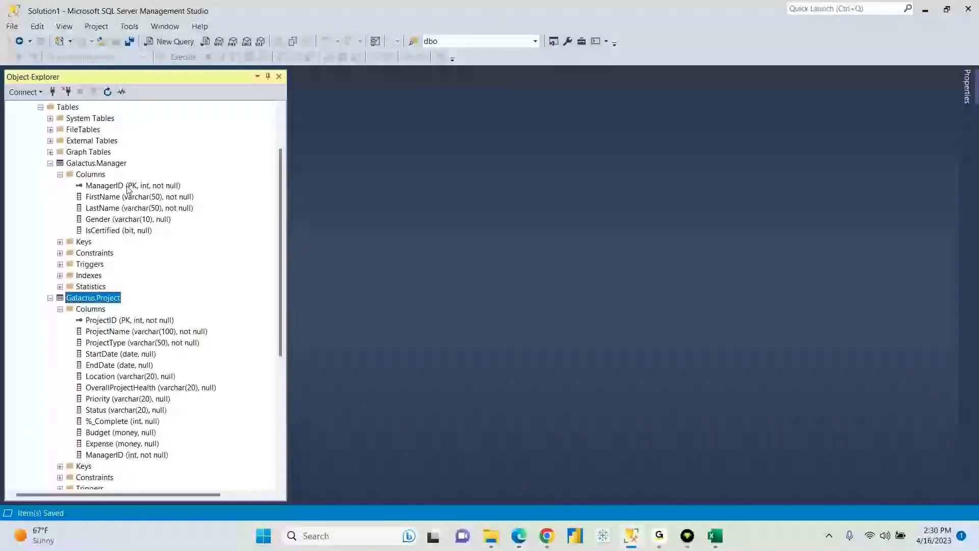
{"action": "left_click", "coordinate": [111, 187]}
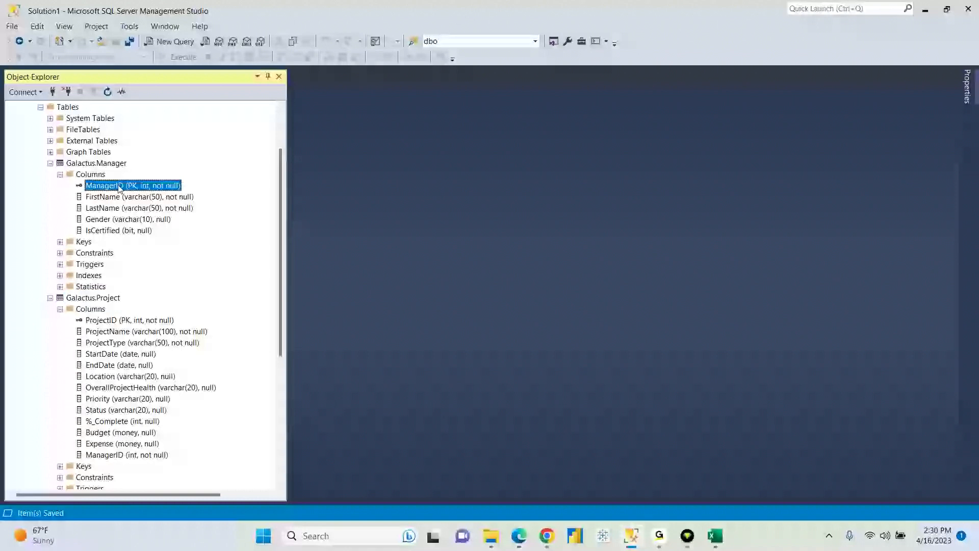
{"action": "left_click", "coordinate": [102, 456]}
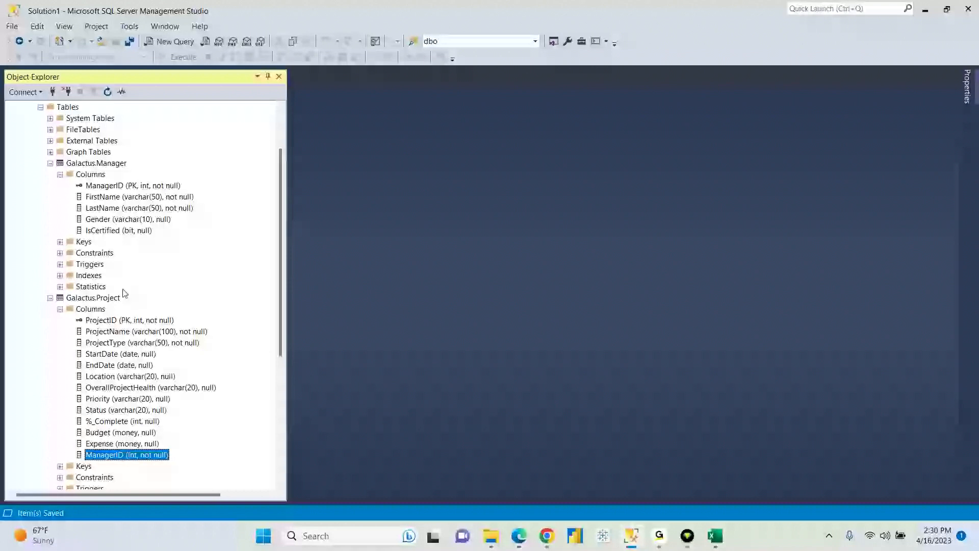
{"action": "left_click", "coordinate": [60, 309]}
{"action": "left_click", "coordinate": [51, 298]}
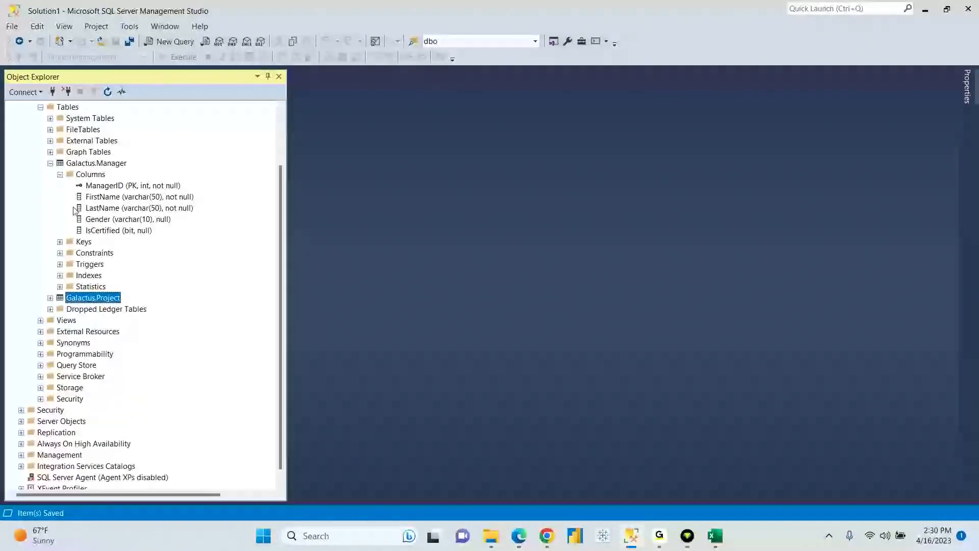
{"action": "left_click", "coordinate": [60, 174]}
{"action": "left_click", "coordinate": [50, 208]}
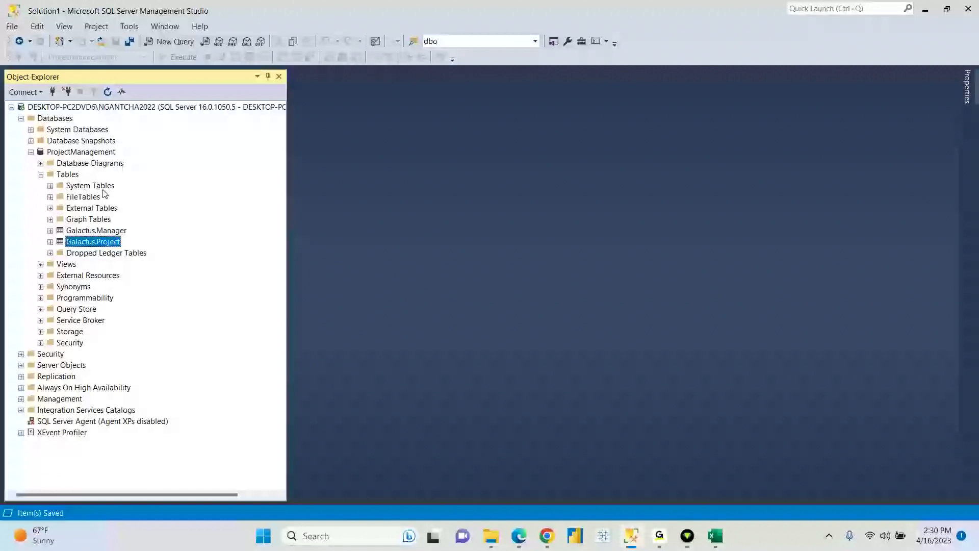
- Create a New Database Diagram, adding the Manager table then the Project table
{"action": "left_click", "coordinate": [97, 164]}
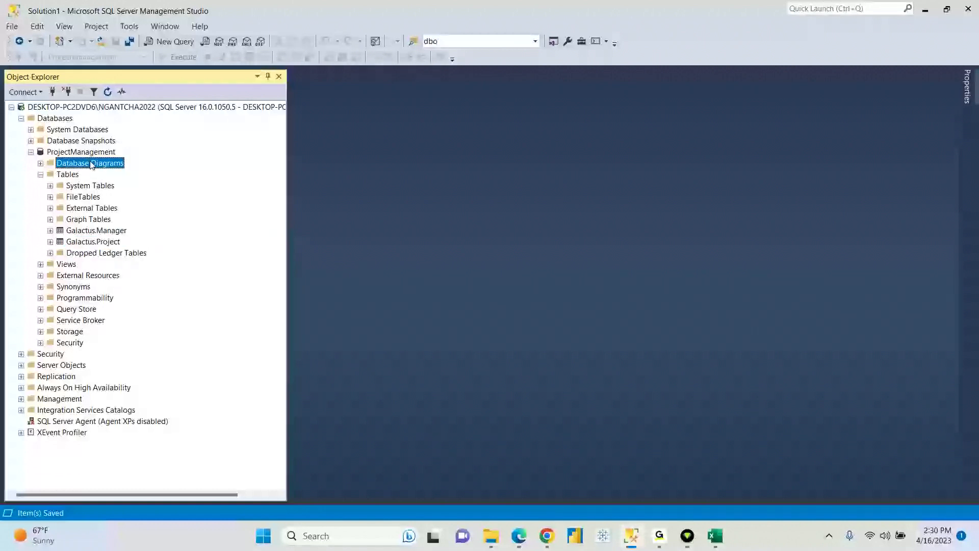
{"action": "right_click", "coordinate": [90, 158]}
{"action": "left_click", "coordinate": [130, 170]}
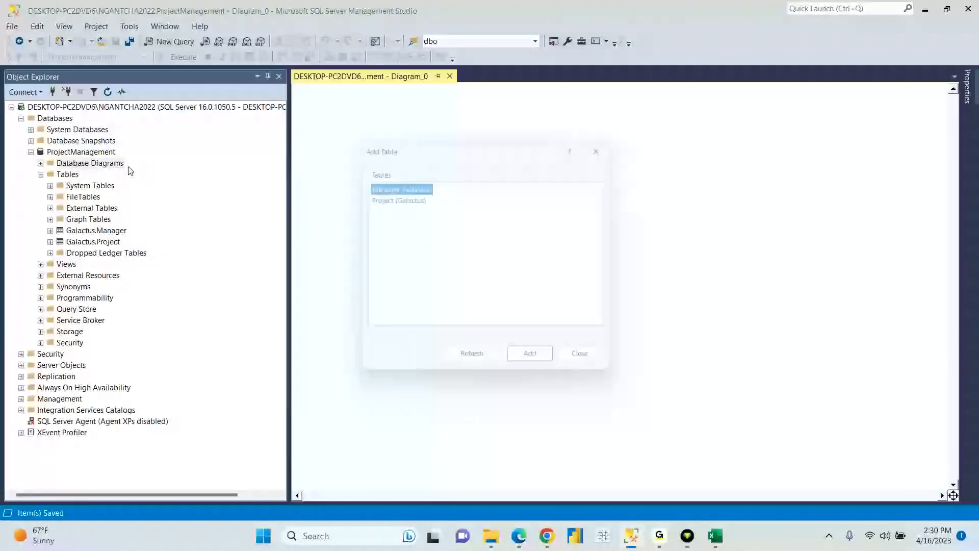
{"action": "left_click_drag", "start_coordinate": [422, 223], "coordinate": [363, 179]}
{"action": "left_click", "coordinate": [471, 221]}
{"action": "left_click", "coordinate": [417, 186]}
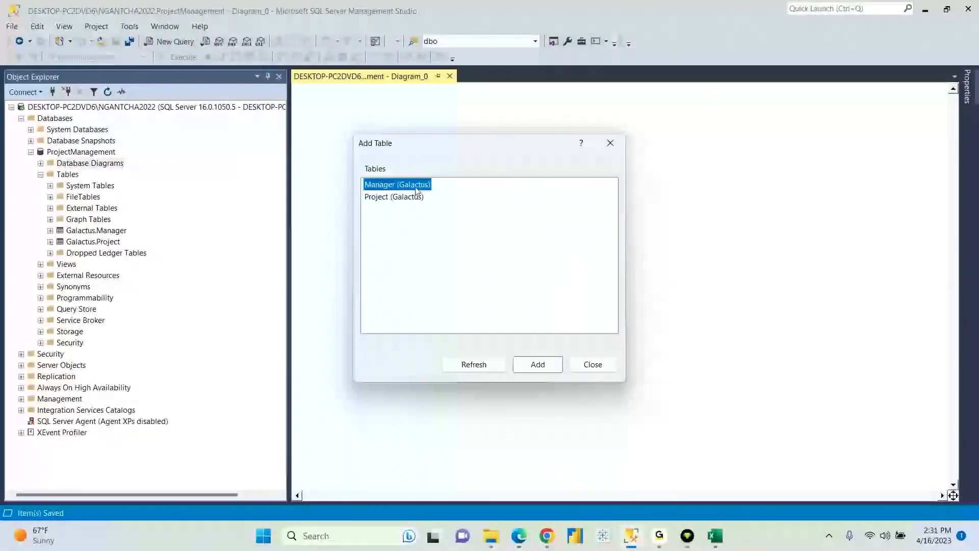
{"action": "left_click", "coordinate": [531, 364]}
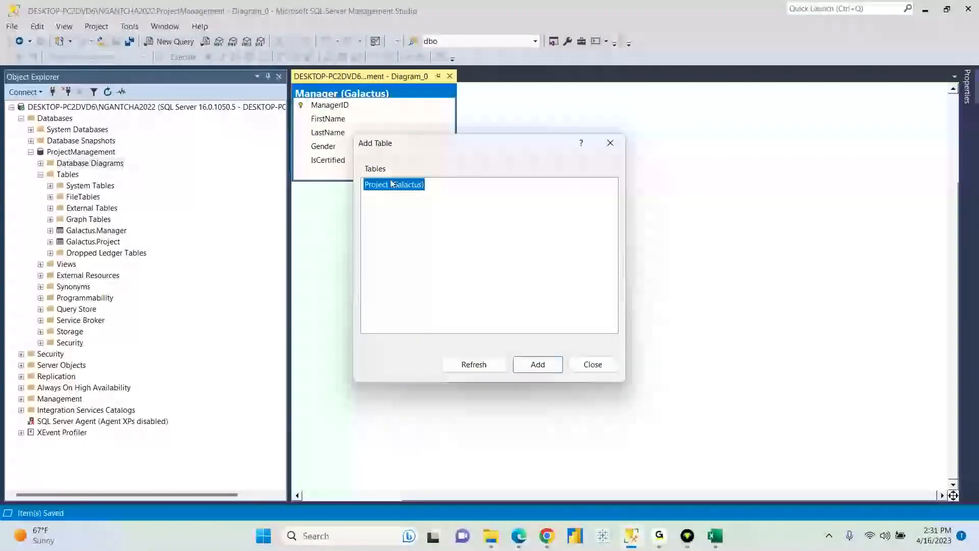
{"action": "left_click", "coordinate": [540, 365]}
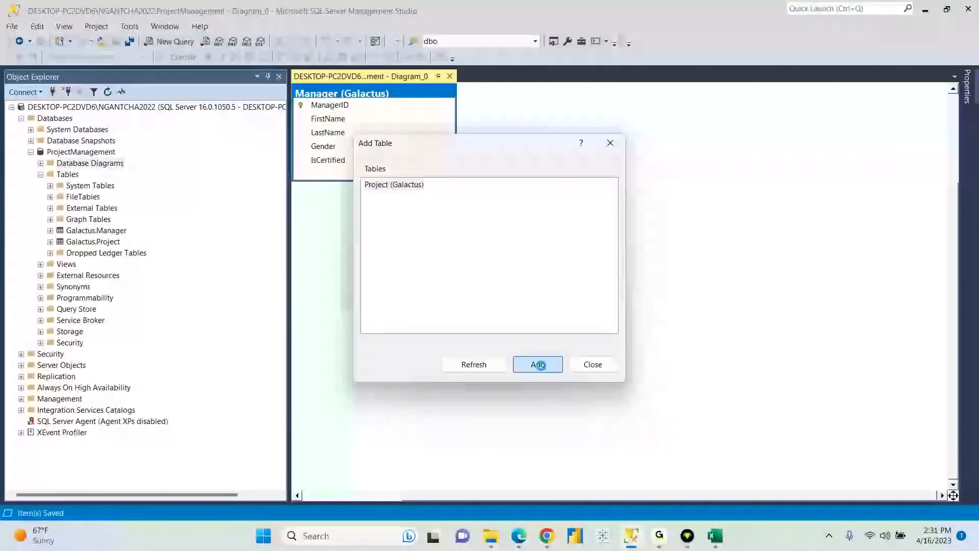
{"action": "left_click", "coordinate": [612, 145]}
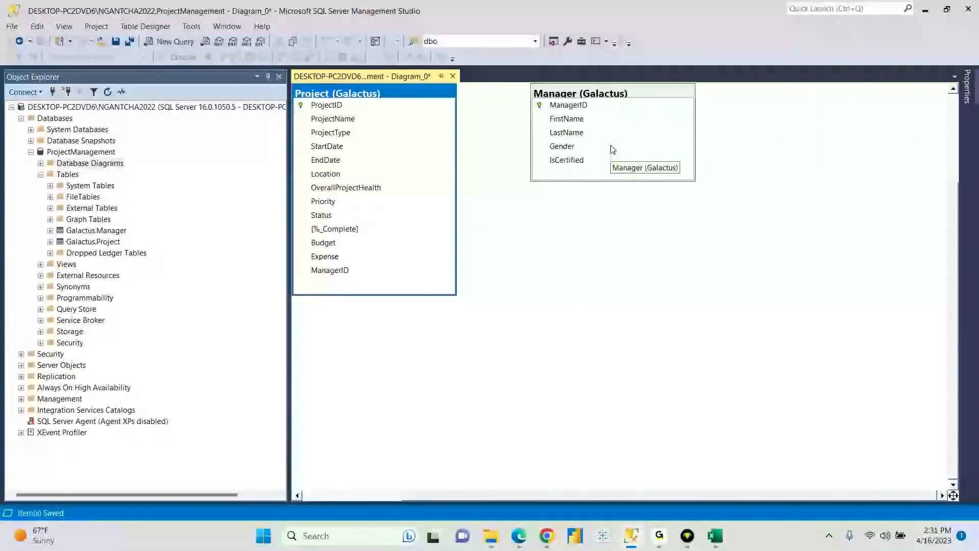
- Place the Manager table on the left with Project beside it, then select Manager's ManagerID row
{"action": "left_click_drag", "start_coordinate": [412, 94], "coordinate": [479, 159]}
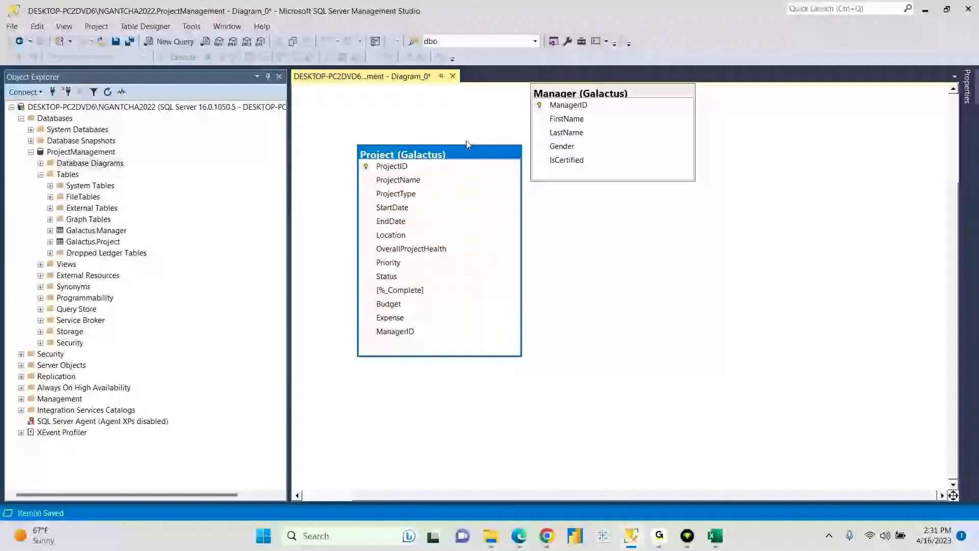
{"action": "left_click_drag", "start_coordinate": [449, 154], "coordinate": [611, 191]}
{"action": "left_click_drag", "start_coordinate": [600, 97], "coordinate": [406, 176]}
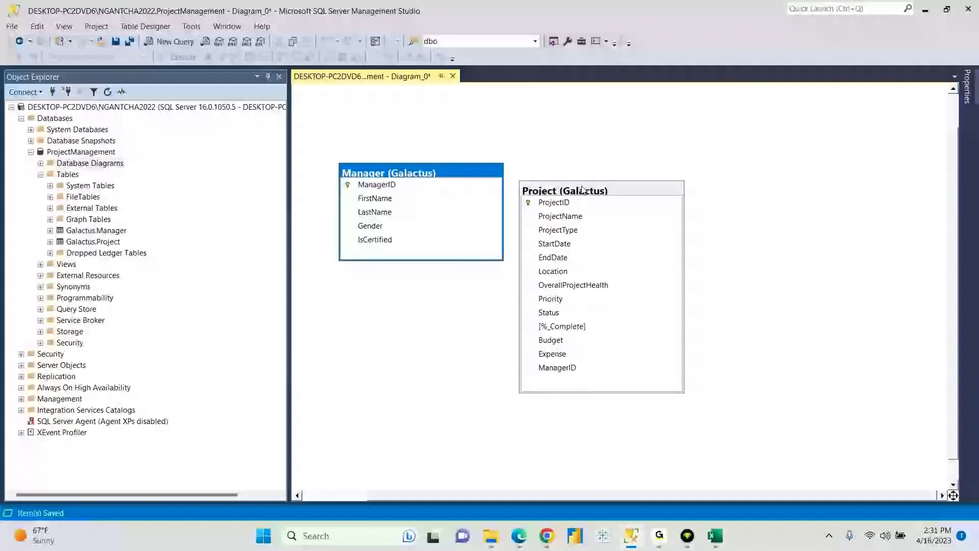
{"action": "left_click_drag", "start_coordinate": [584, 190], "coordinate": [643, 172]}
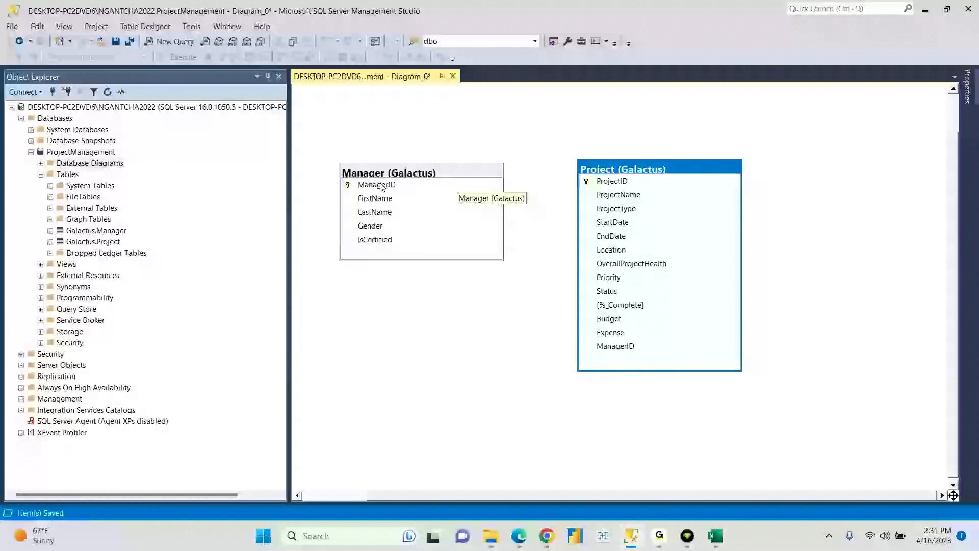
{"action": "left_click", "coordinate": [348, 185]}
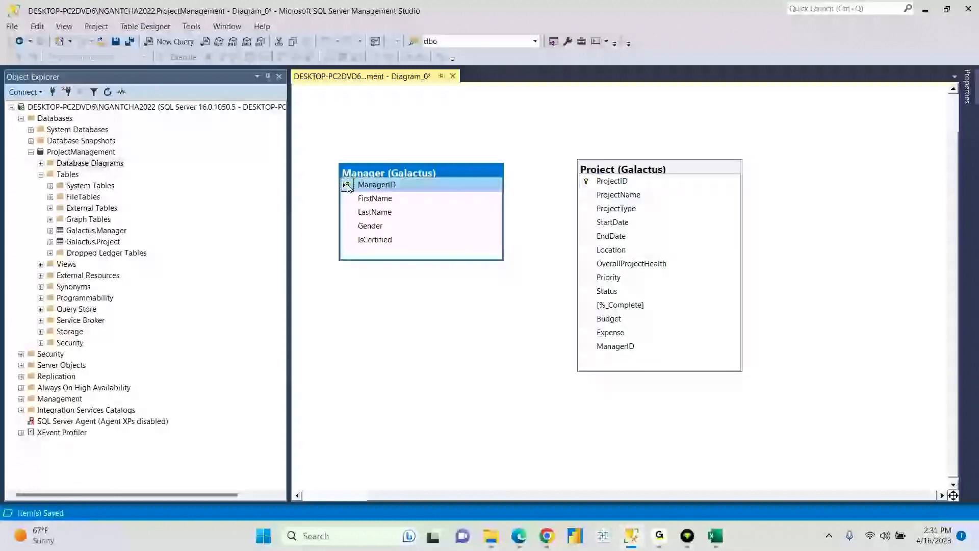
- Drag Manager's ManagerID onto Project's ManagerID and accept the ManagerID-to-ManagerID mapping
{"action": "left_click_drag", "start_coordinate": [348, 186], "coordinate": [458, 205]}
{"action": "left_click_drag", "start_coordinate": [573, 237], "coordinate": [619, 347]}
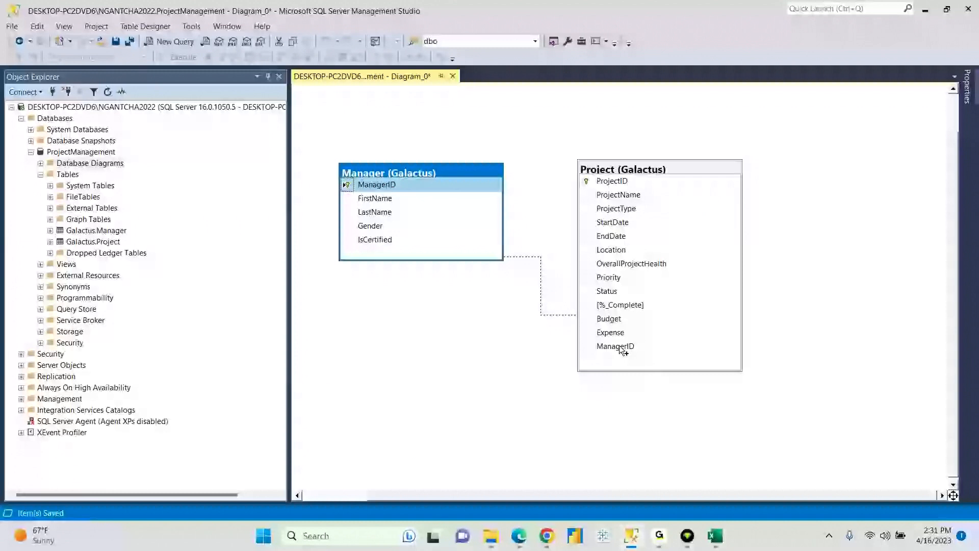
{"action": "mouse_move", "coordinate": [621, 349]}
{"action": "left_mouse_down"}
{"action": "mouse_move", "coordinate": [605, 350]}
{"action": "mouse_move", "coordinate": [617, 348]}
{"action": "left_mouse_up"}
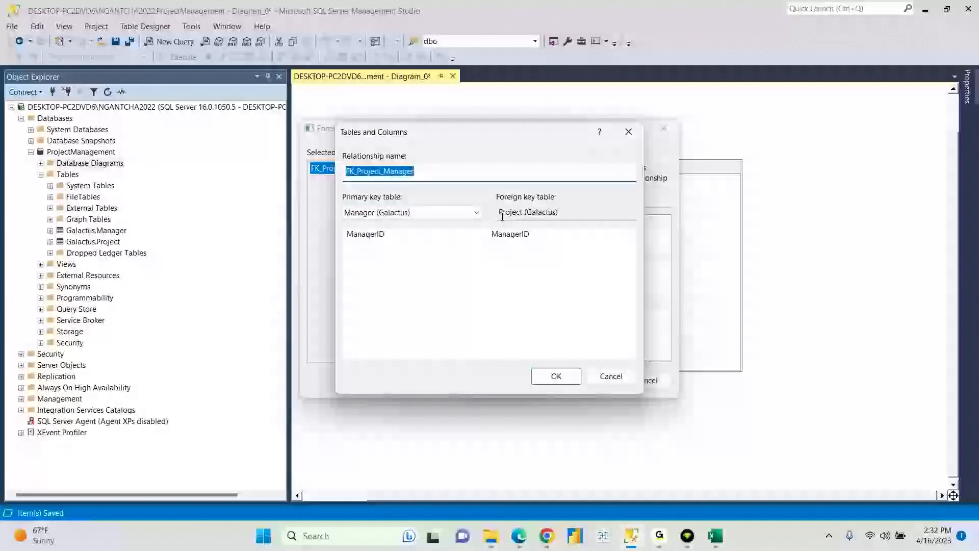
{"action": "left_click", "coordinate": [556, 377]}
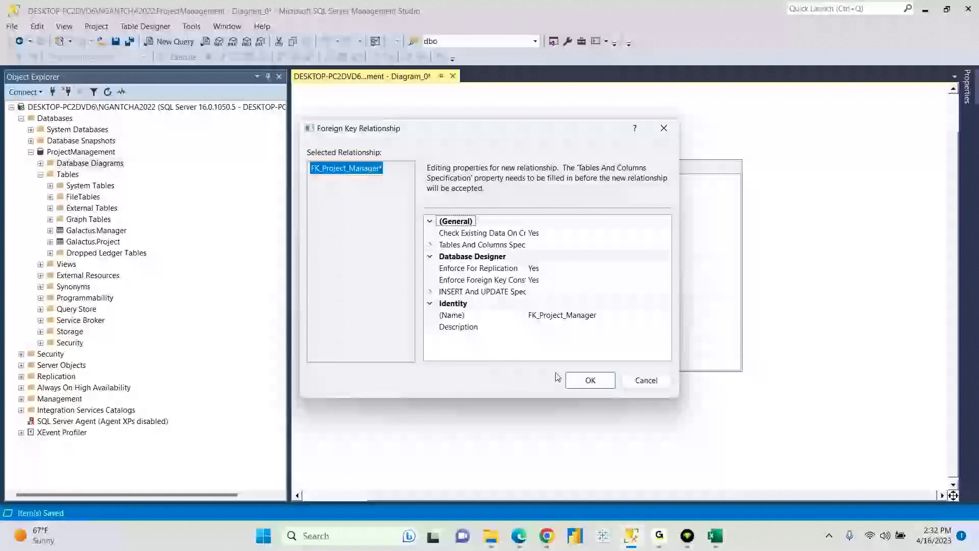
{"action": "left_click", "coordinate": [591, 383]}
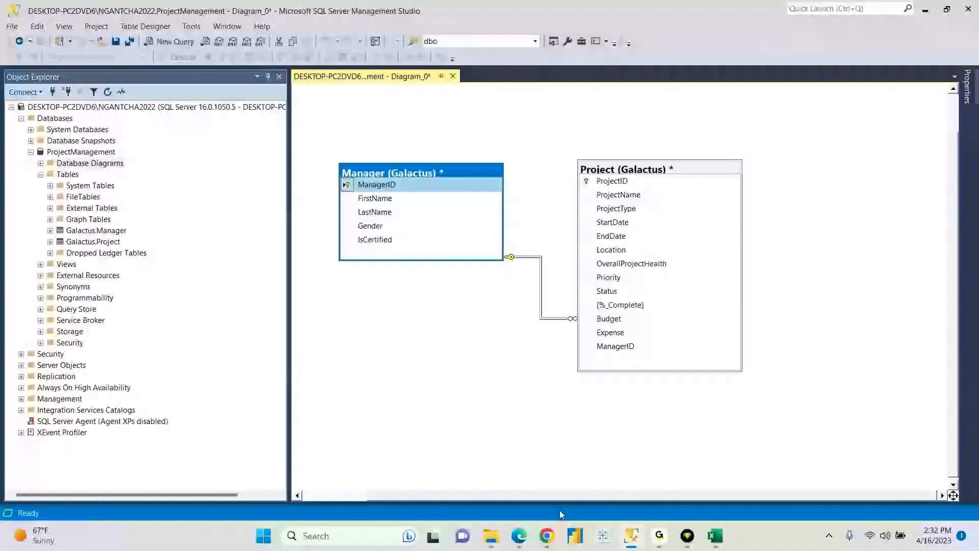
- Compare with the reference diagram, then attach the connector's ends to both ManagerID rows
{"action": "left_click", "coordinate": [547, 536]}
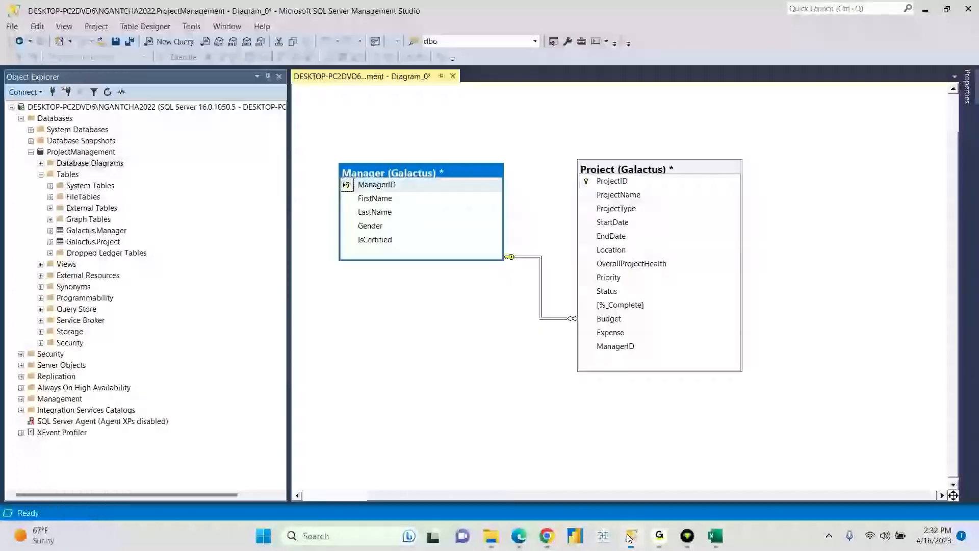
{"action": "left_click", "coordinate": [631, 536]}
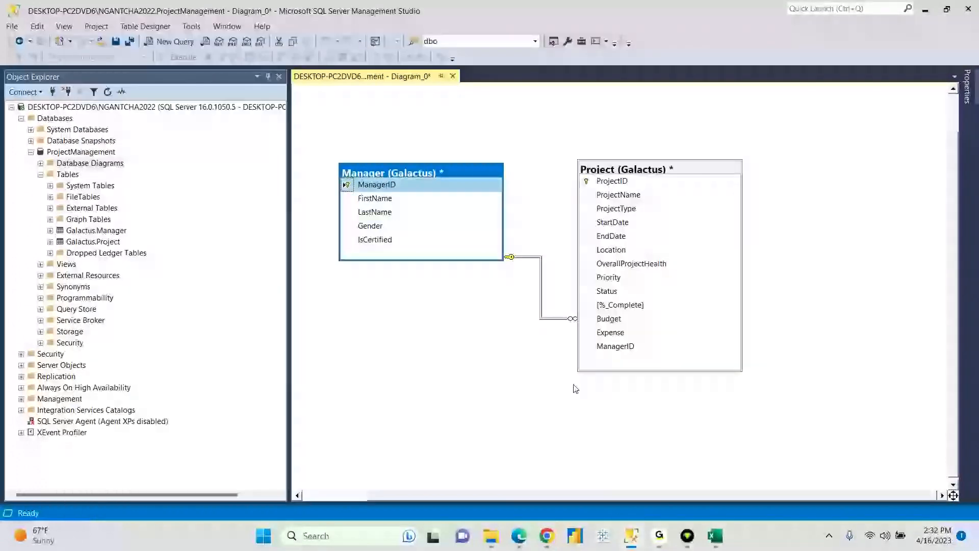
{"action": "left_click", "coordinate": [510, 258]}
{"action": "left_click_drag", "start_coordinate": [505, 191], "coordinate": [505, 185]}
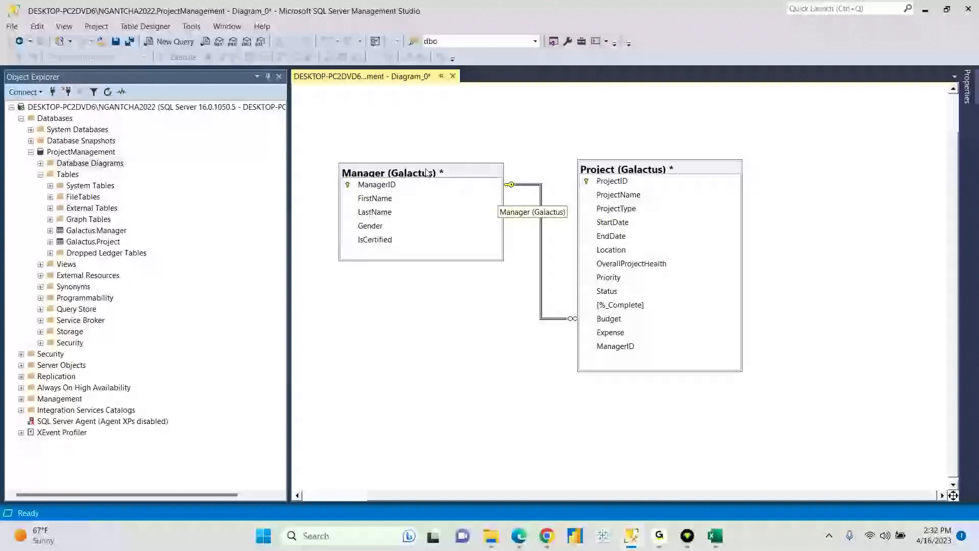
{"action": "left_click_drag", "start_coordinate": [573, 319], "coordinate": [577, 347]}
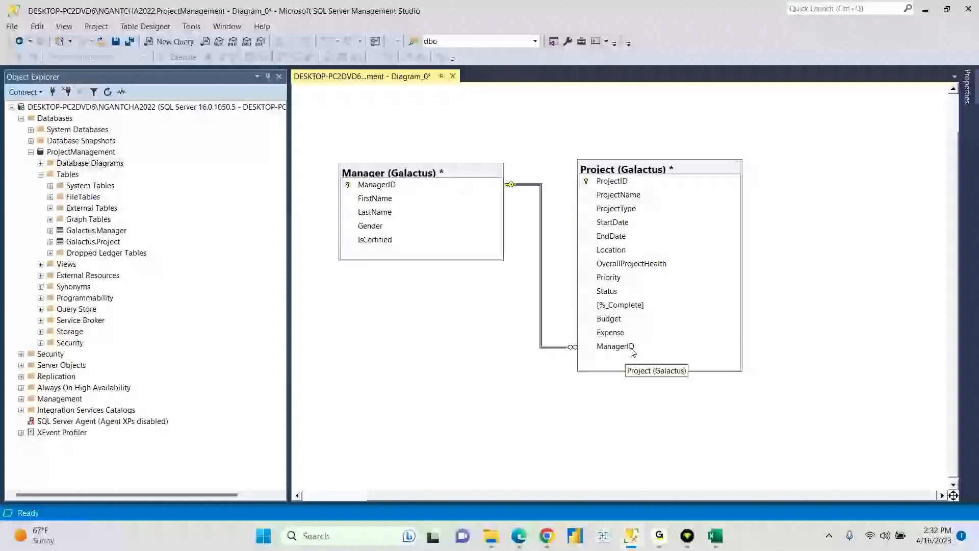
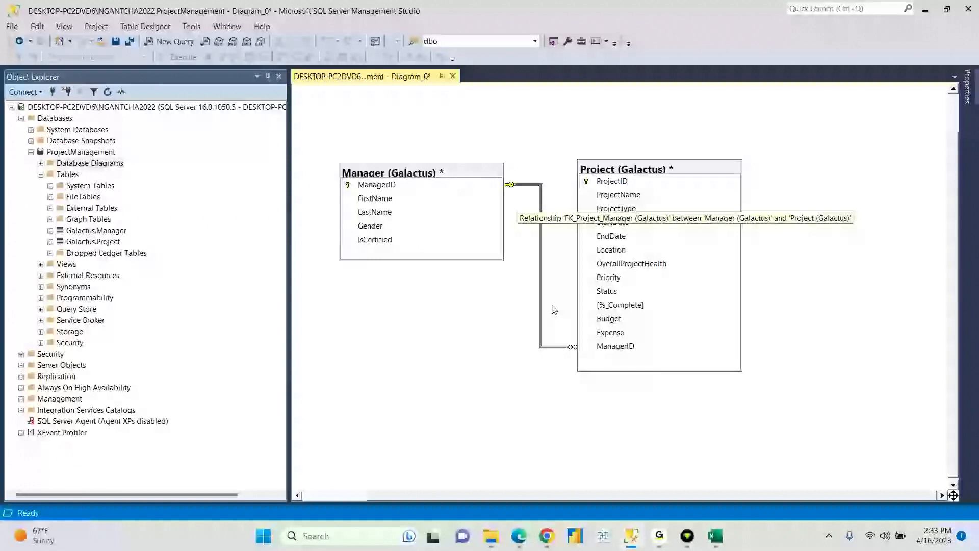
- Compare the diagram with the reference image and inspect the Manager–Project ManagerID relationship line
{"action": "left_click", "coordinate": [547, 536]}
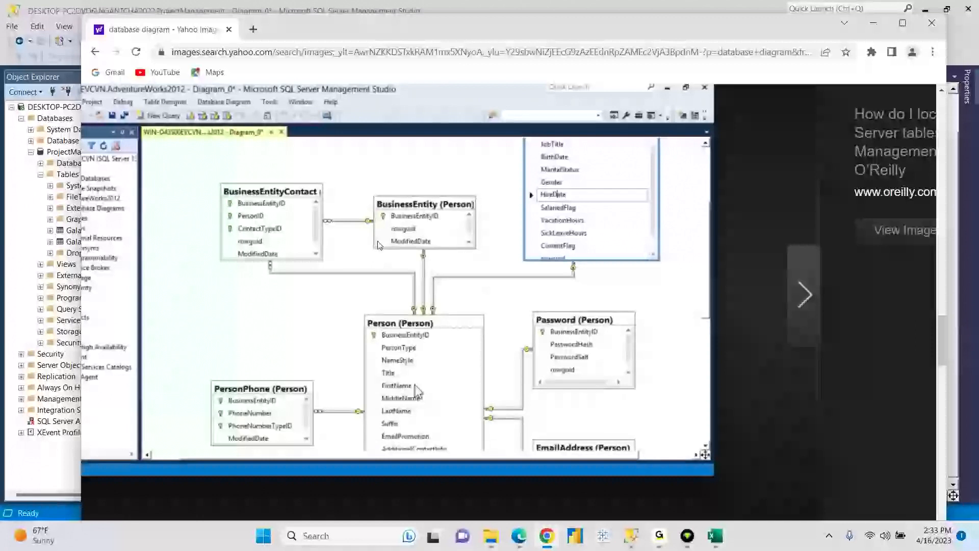
{"action": "left_click", "coordinate": [632, 536]}
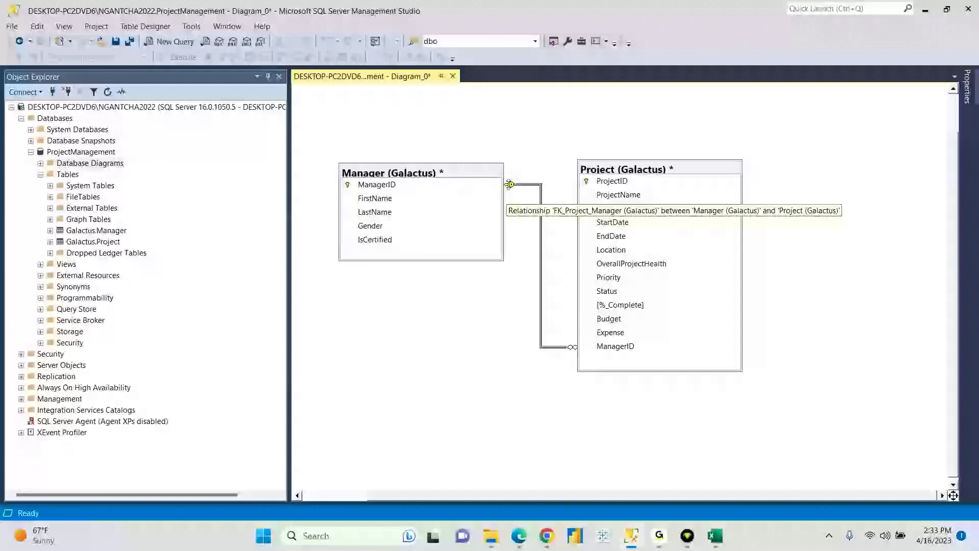
{"action": "left_click", "coordinate": [470, 175]}
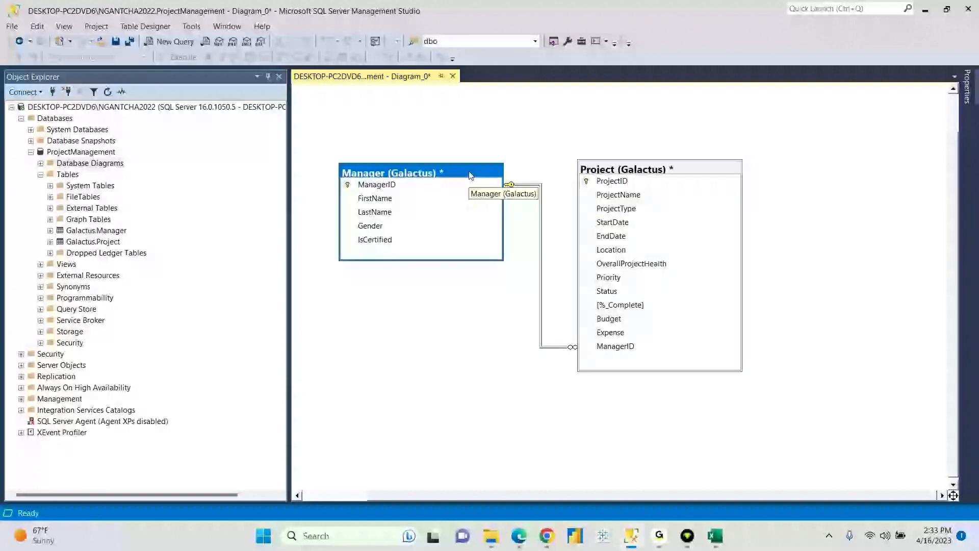
{"action": "left_click", "coordinate": [688, 168]}
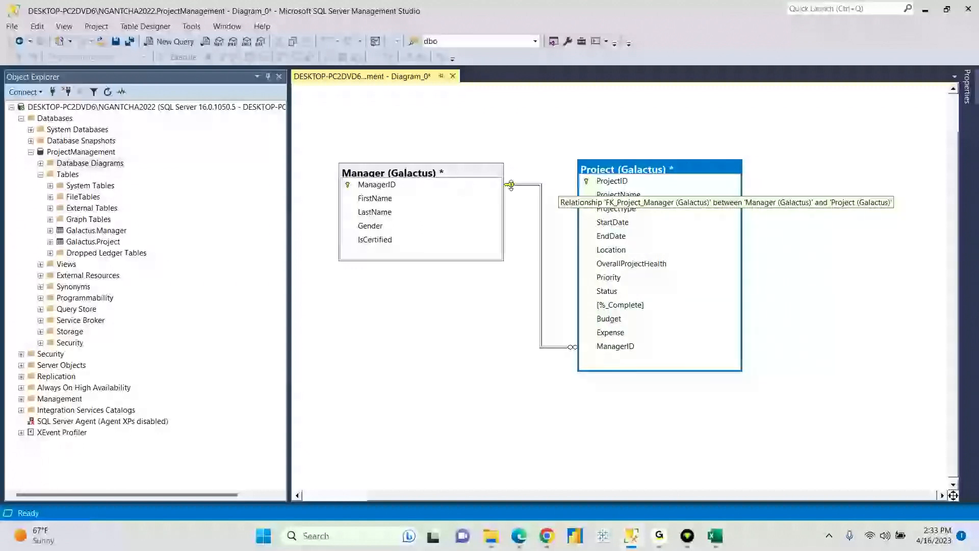
{"action": "left_click", "coordinate": [526, 184]}
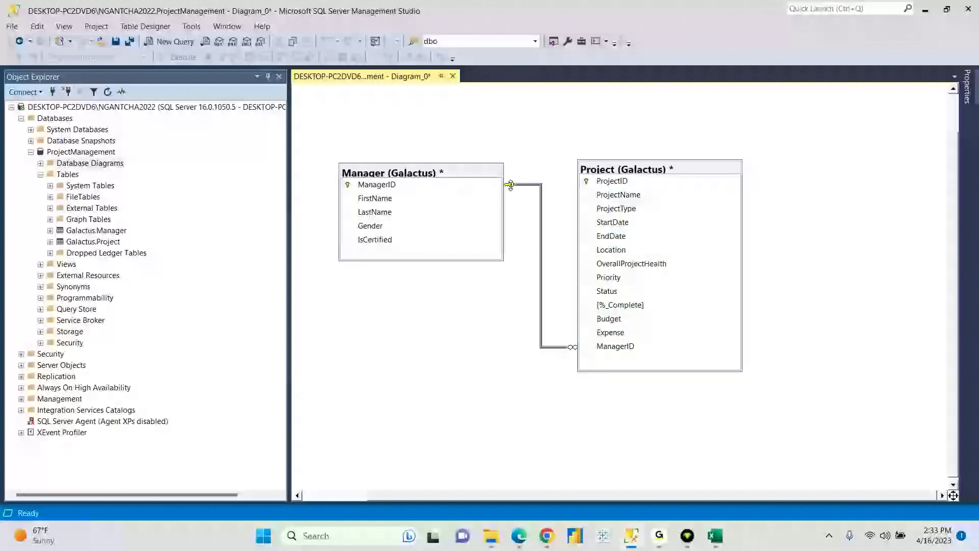
{"action": "left_click", "coordinate": [573, 348]}
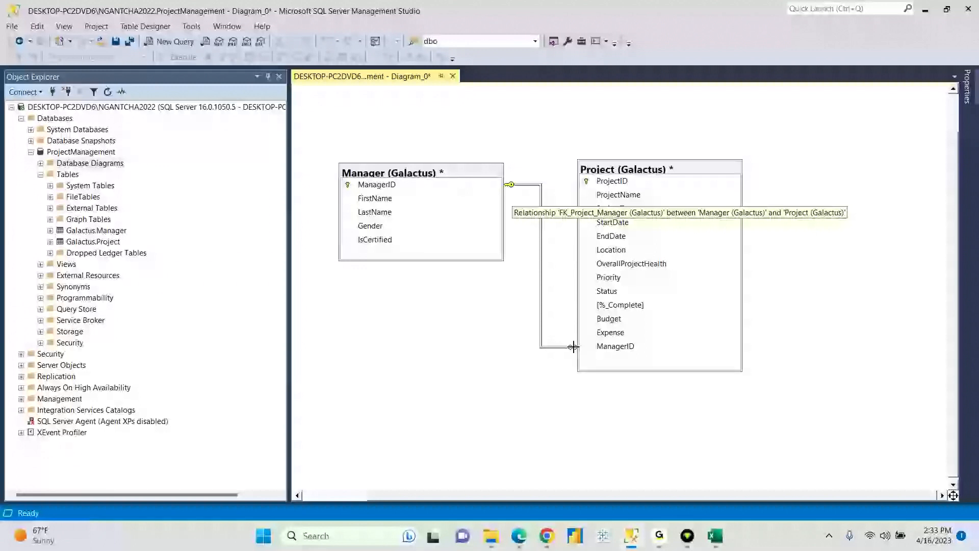
- Reselect the Manager and Project tables, then switch to the ProjectManagement Data Model workbook in Excel
{"action": "left_click", "coordinate": [456, 167]}
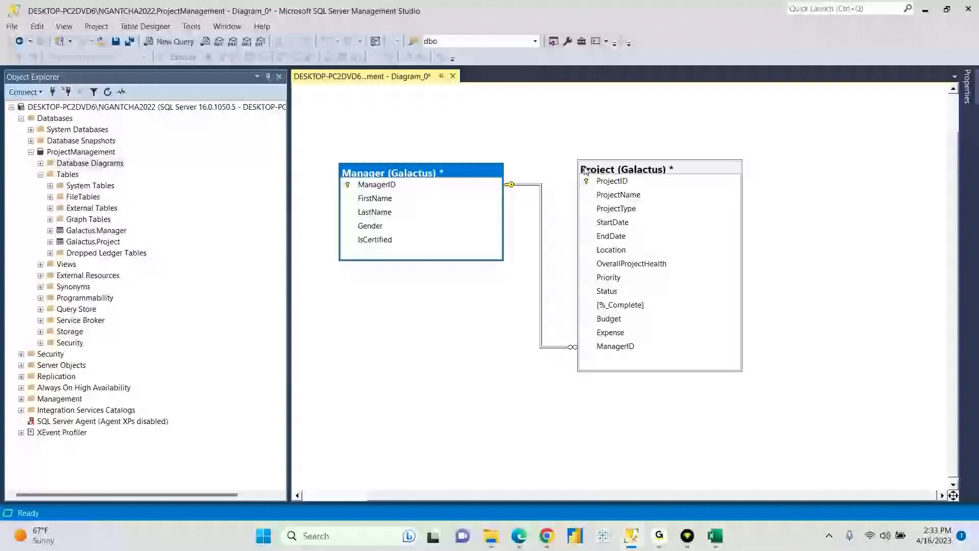
{"action": "left_click", "coordinate": [647, 173]}
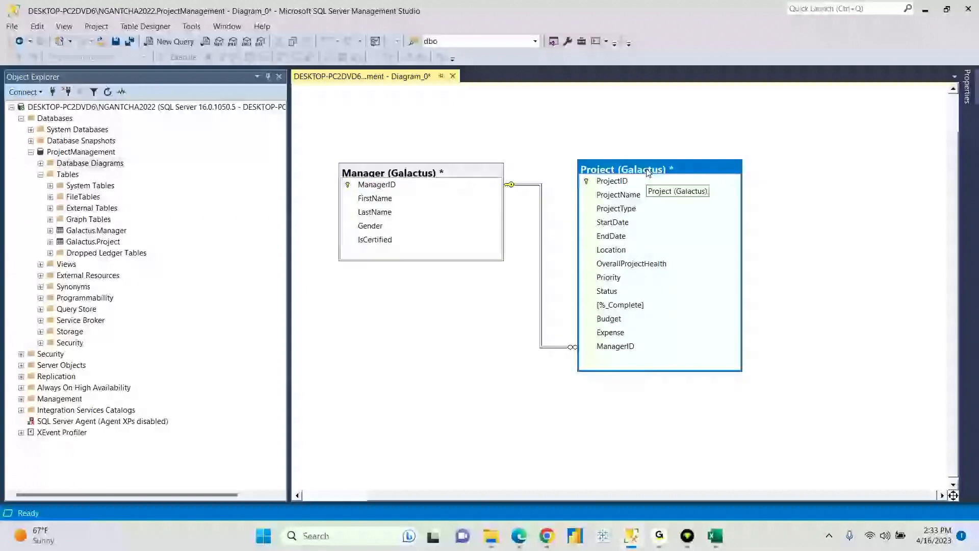
{"action": "left_click", "coordinate": [466, 174]}
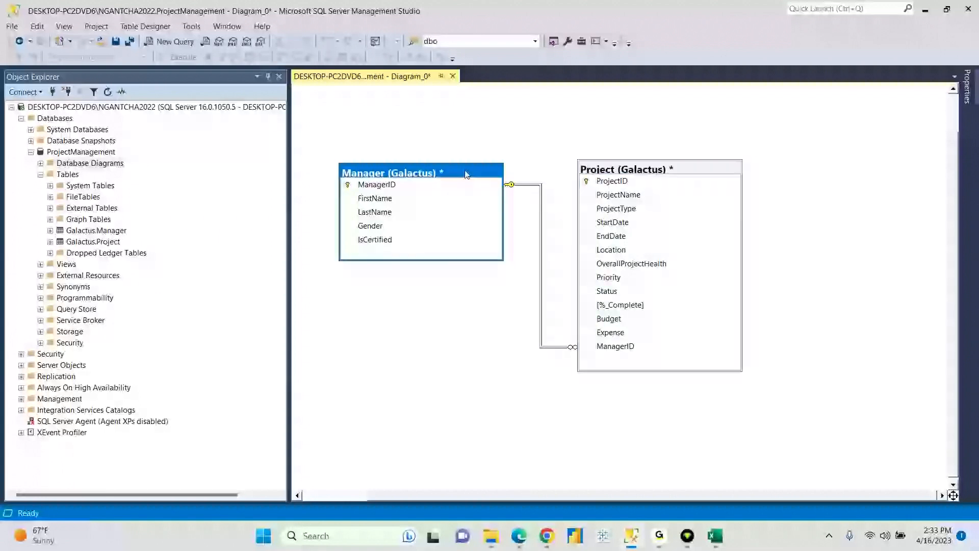
{"action": "left_click", "coordinate": [631, 174]}
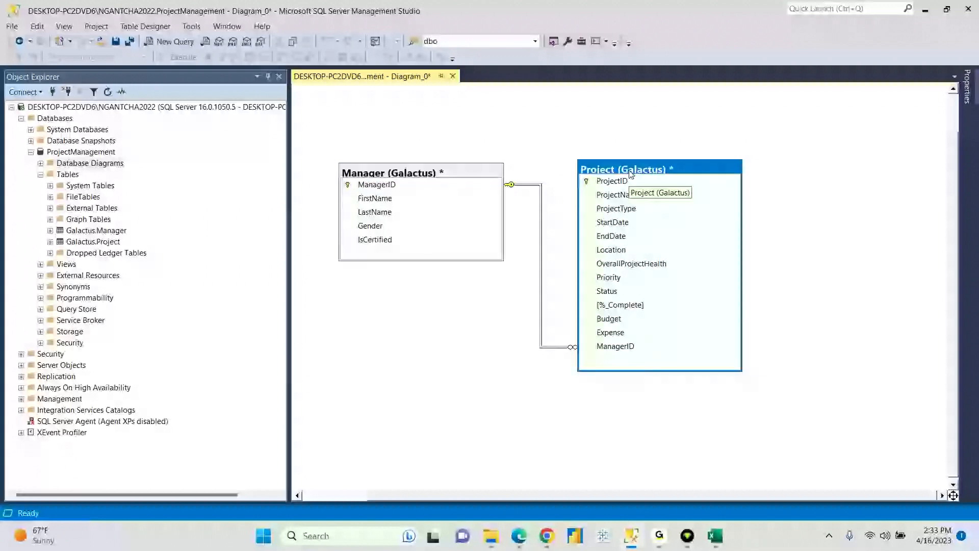
{"action": "left_click", "coordinate": [715, 536]}
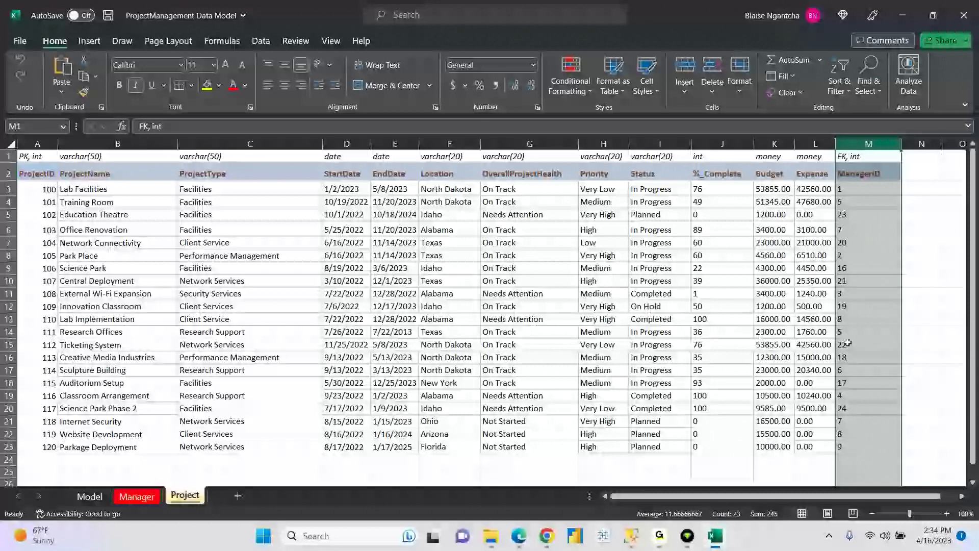
- After checking the Project sheet's ManagerID (FK, int) column, go back to the SSMS diagram
{"action": "left_click", "coordinate": [635, 537]}
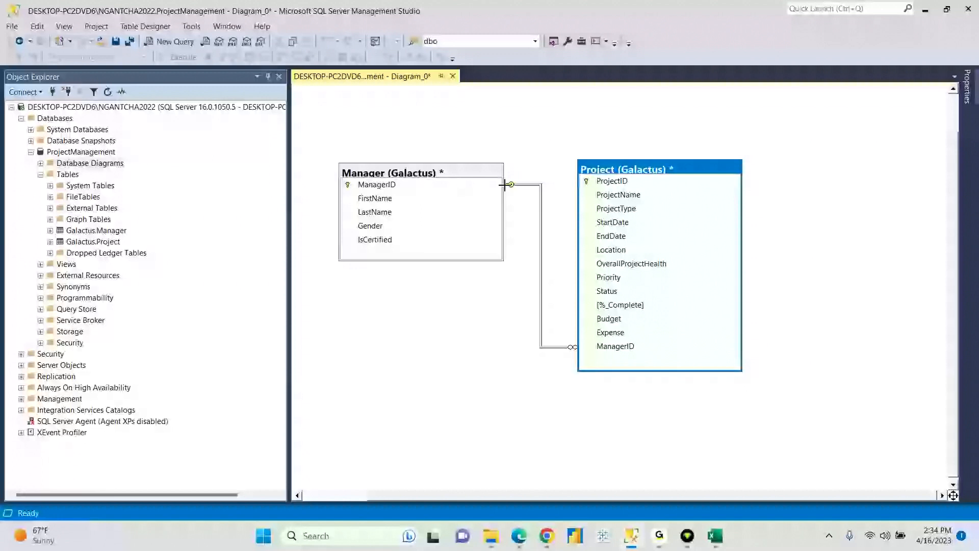
- Select the Manager (Galactus) and Project (Galactus) tables in turn, then bring up the reference diagram in Chrome
{"action": "left_click", "coordinate": [467, 175]}
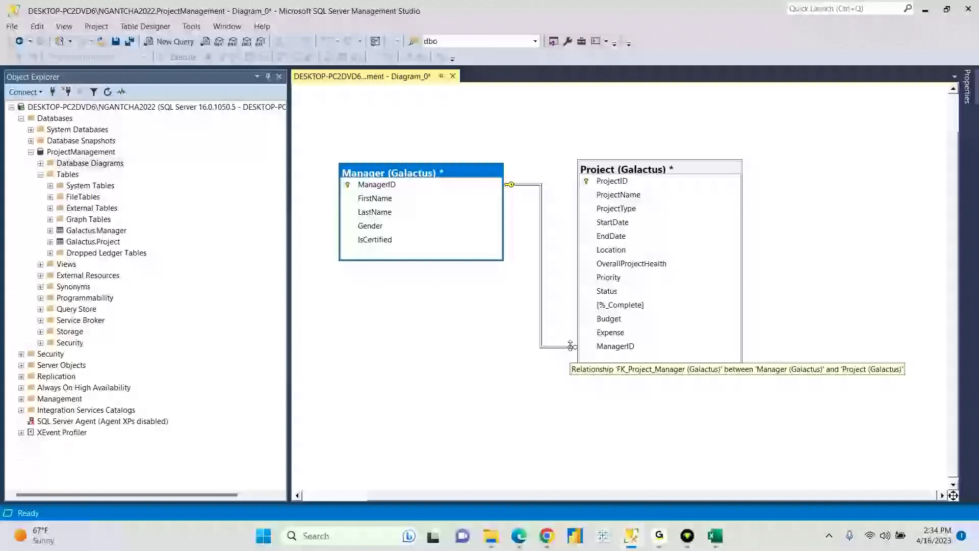
{"action": "left_click", "coordinate": [674, 169]}
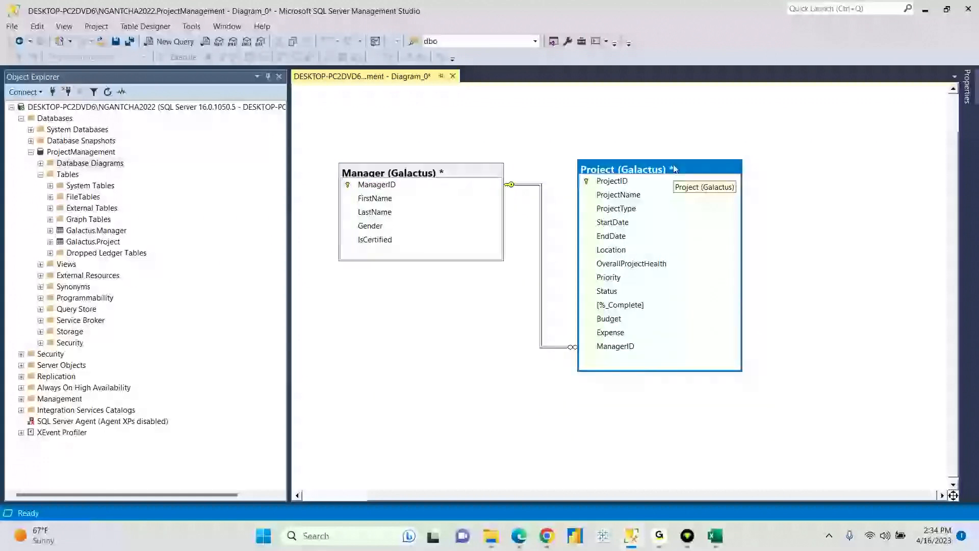
{"action": "left_click", "coordinate": [476, 174]}
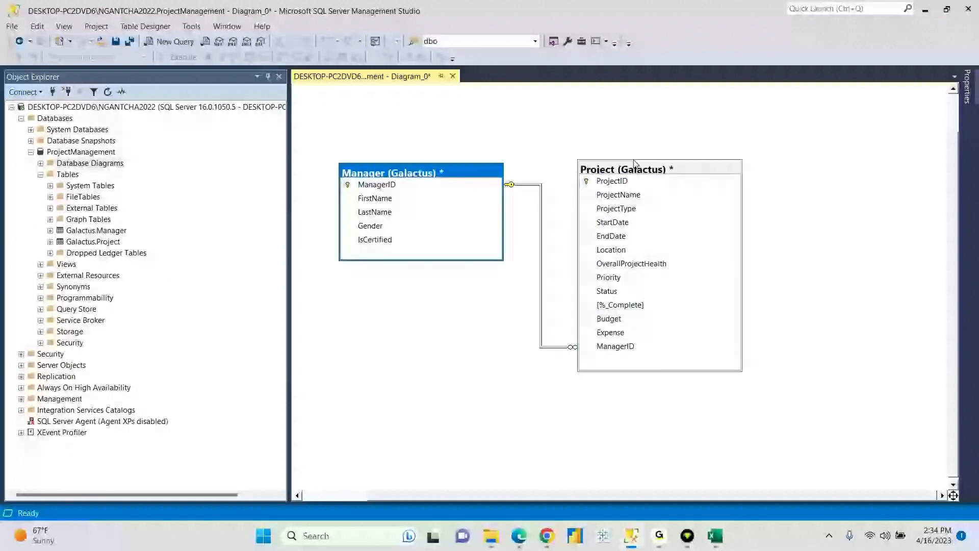
{"action": "left_click", "coordinate": [662, 170]}
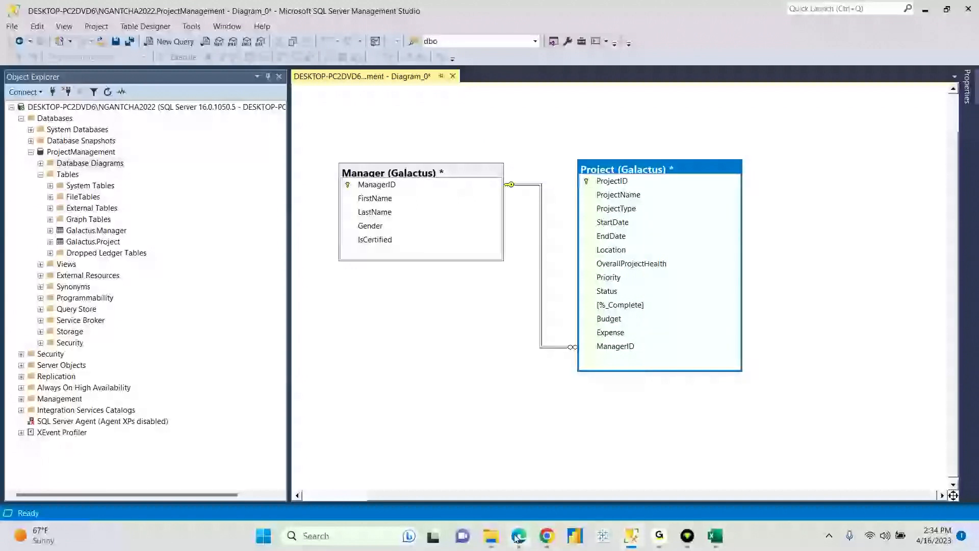
{"action": "left_click", "coordinate": [547, 536]}
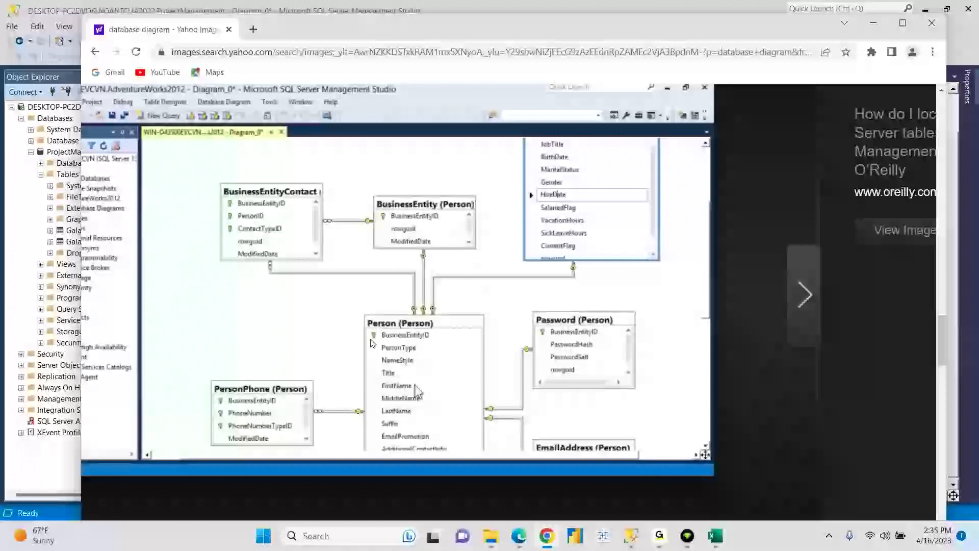
- Leave the AdventureWorks2012 reference image and return to the Manager and Project diagram
{"action": "left_click", "coordinate": [631, 536]}
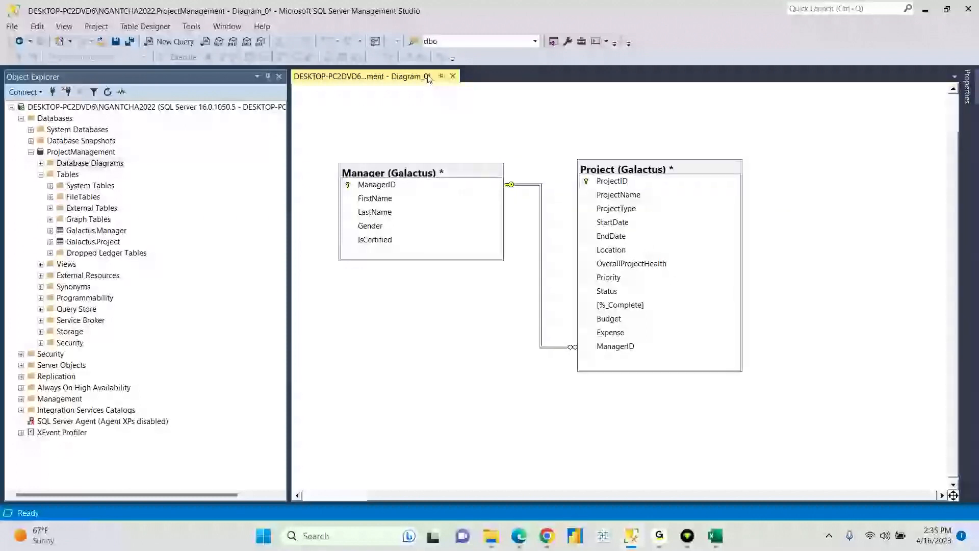
- Rename Diagram_0 to 'PM ER Diagram', save it, and accept saving the Manager and Project tables
{"action": "left_click", "coordinate": [117, 44]}
{"action": "left_click", "coordinate": [437, 238]}
{"action": "double_click", "coordinate": [436, 238]}
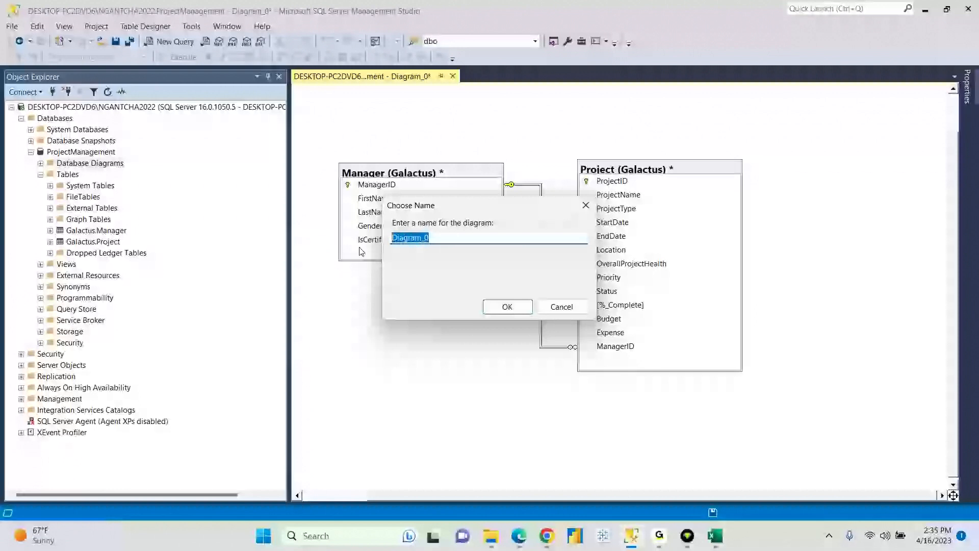
{"action": "type", "text": "PM"}
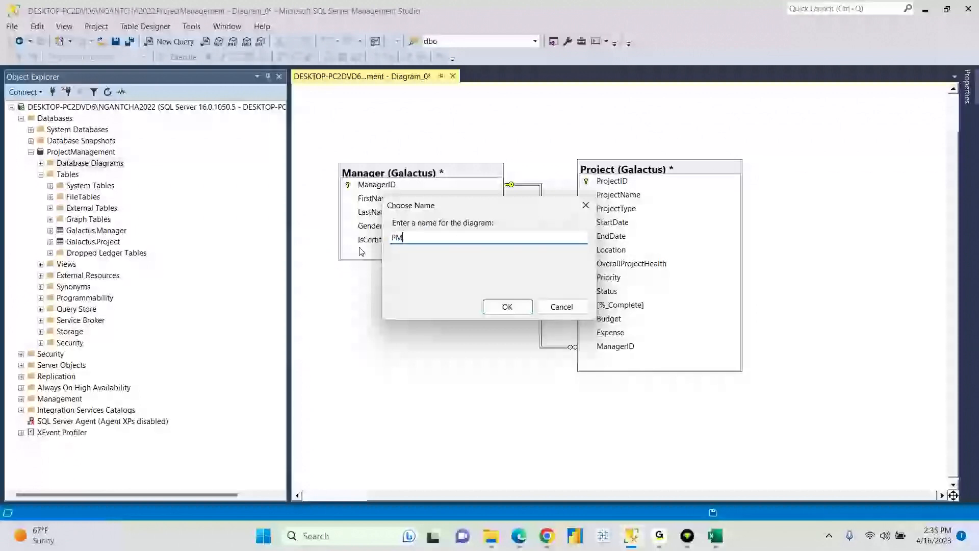
{"action": "type", "text": " ER Diagram"}
{"action": "left_click", "coordinate": [512, 308]}
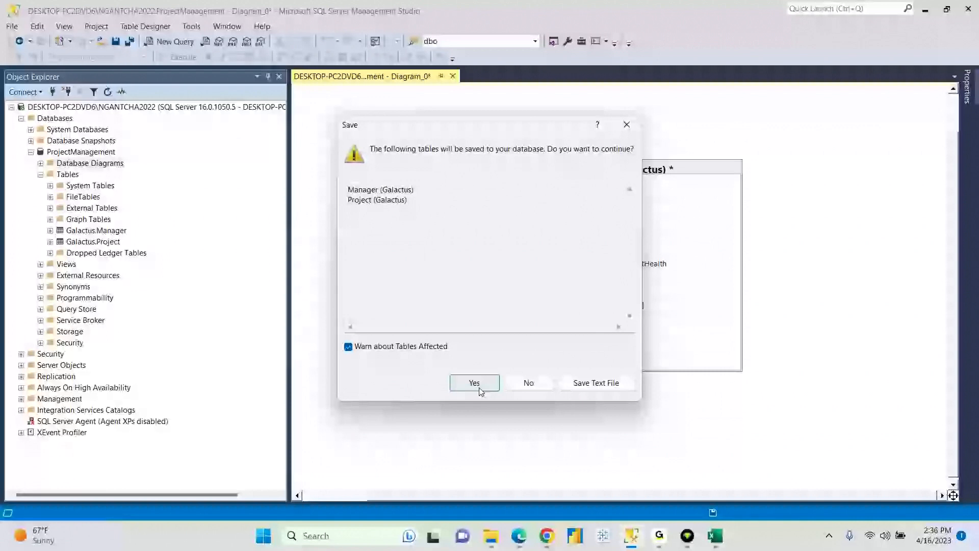
{"action": "left_click", "coordinate": [475, 383]}
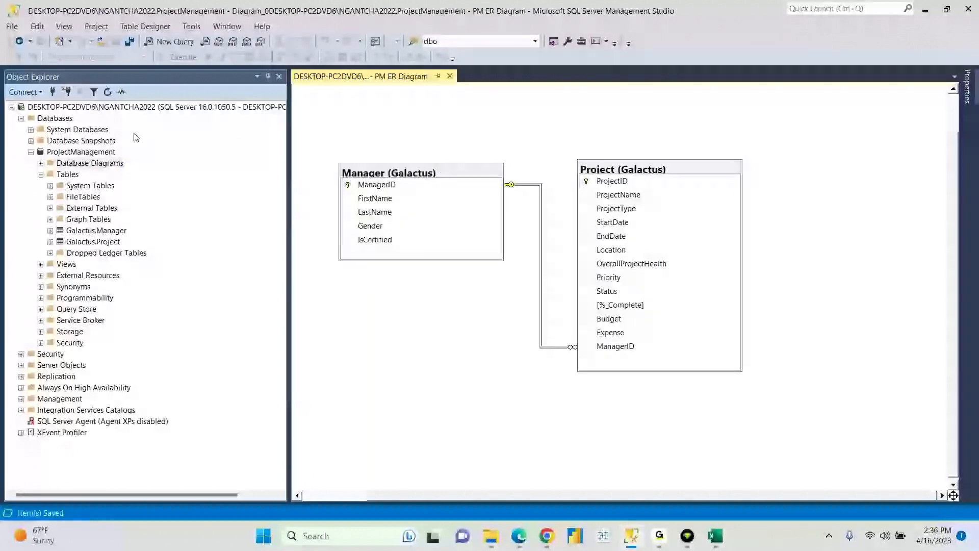
- Close the diagram, reopen dbo.PM ER Diagram from Database Diagrams to confirm it, then close it and select ProjectManagement
{"action": "left_click", "coordinate": [449, 76]}
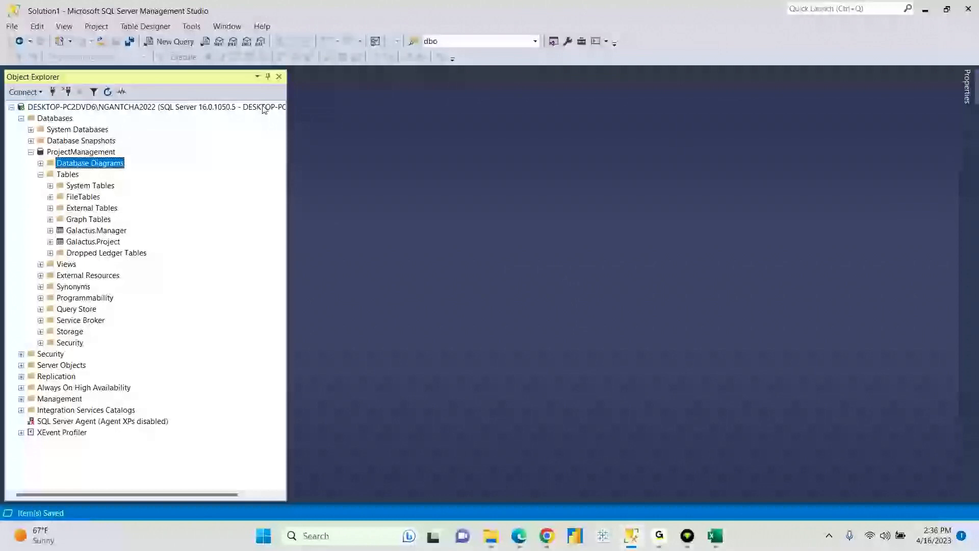
{"action": "left_click", "coordinate": [41, 163]}
{"action": "left_click", "coordinate": [82, 174]}
{"action": "double_click", "coordinate": [82, 175]}
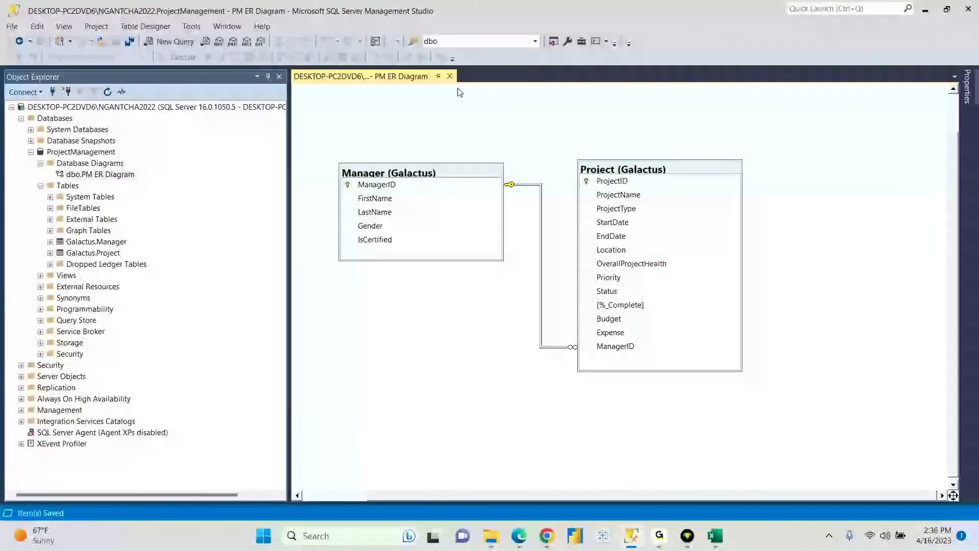
{"action": "left_click", "coordinate": [449, 76]}
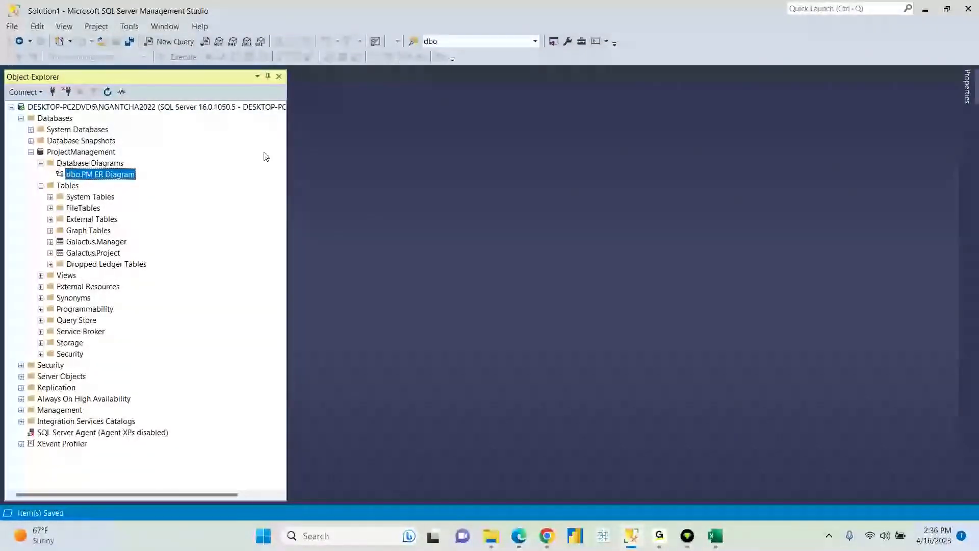
{"action": "left_click", "coordinate": [41, 163]}
{"action": "left_click", "coordinate": [75, 152]}
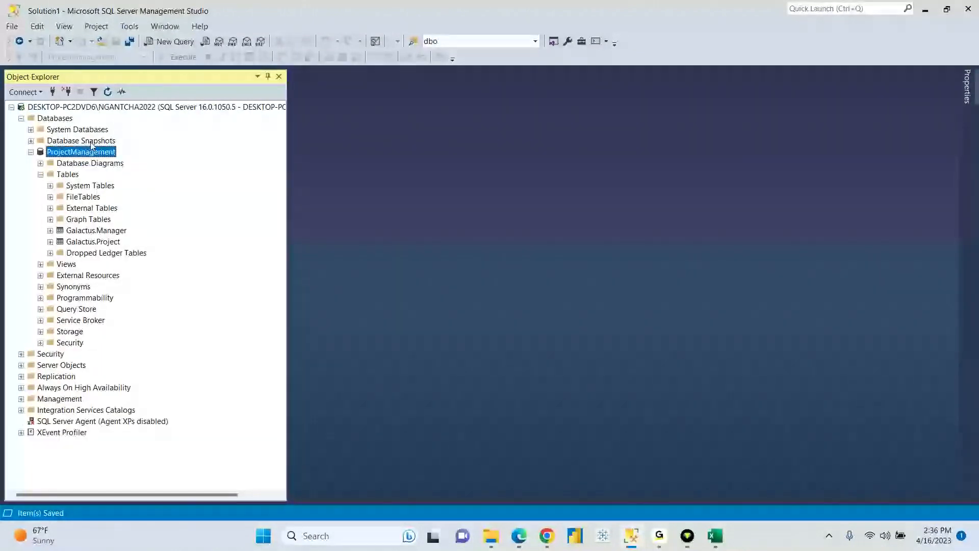
- Refresh ProjectManagement and expand Tables > Galactus.Project > Columns to see ManagerID as FK, int, not null
{"action": "left_click", "coordinate": [107, 93]}
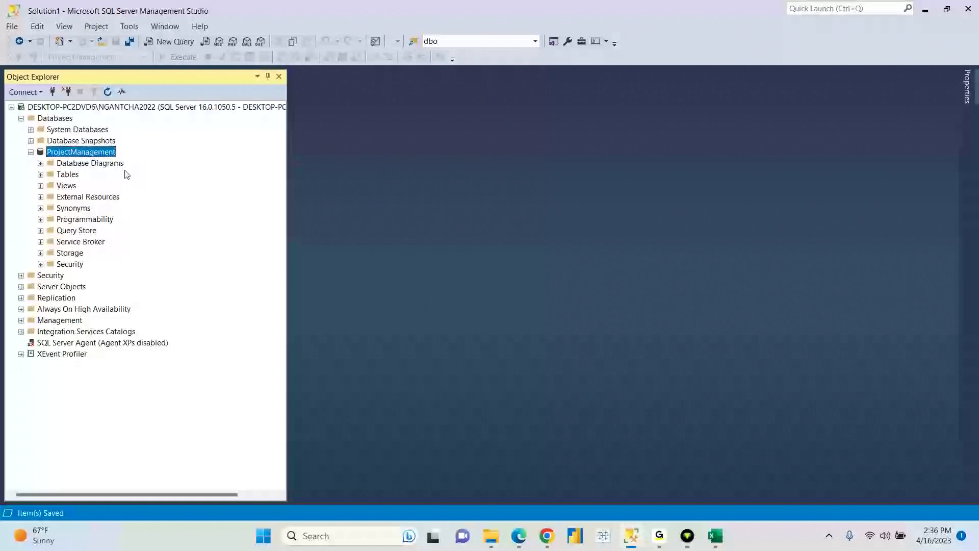
{"action": "left_click", "coordinate": [41, 175]}
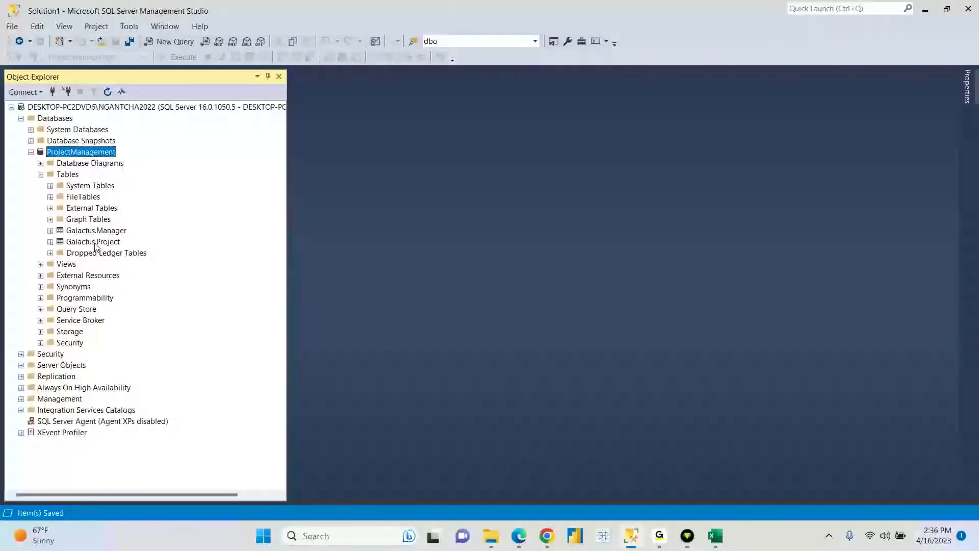
{"action": "left_click", "coordinate": [106, 242]}
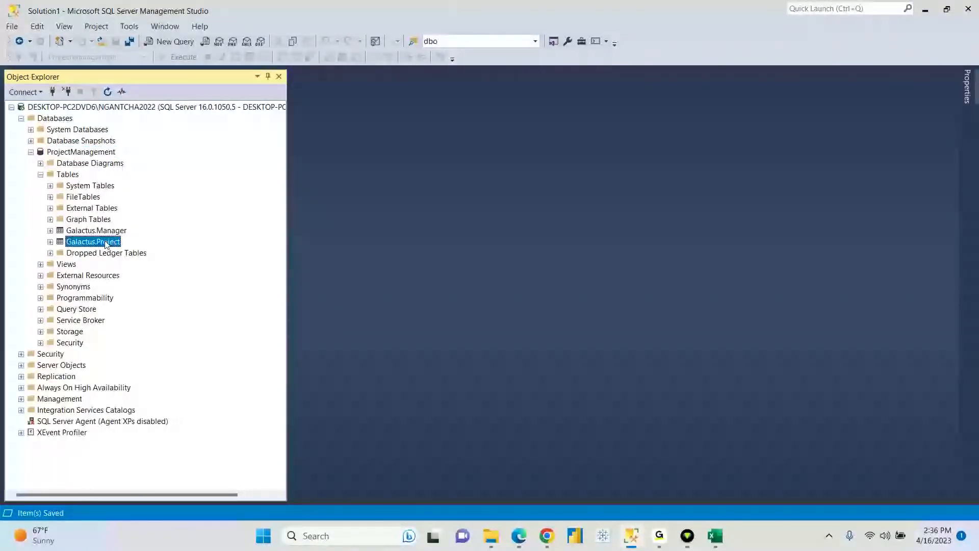
{"action": "left_click", "coordinate": [50, 242]}
{"action": "left_click", "coordinate": [59, 253]}
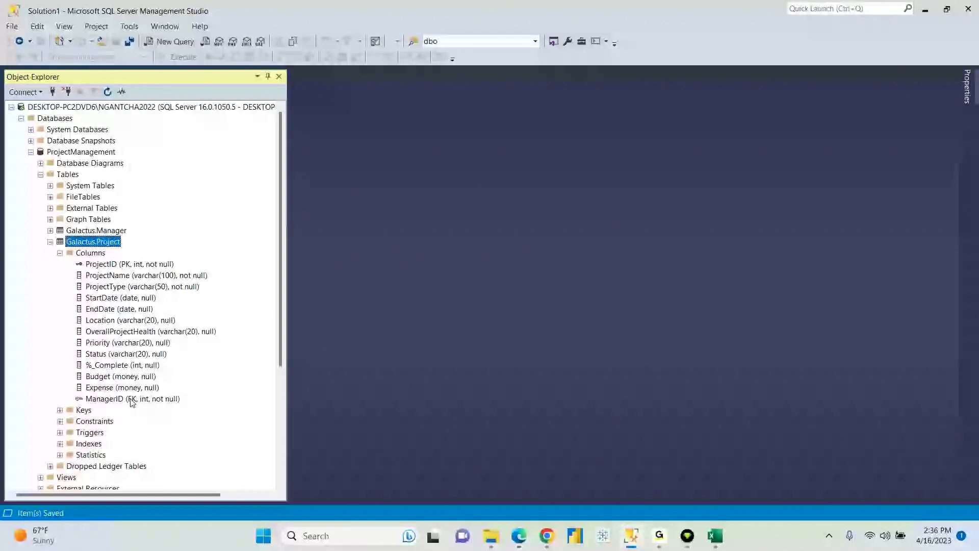
- Glance at the Excel Project sheet's ManagerID FK, int column, then go back to Management Studio
{"action": "left_click", "coordinate": [714, 536]}
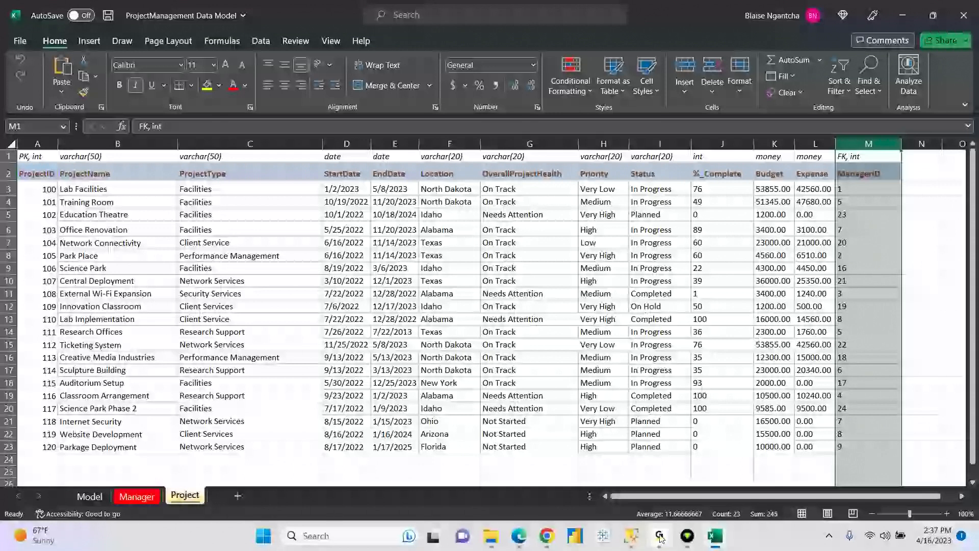
{"action": "left_click", "coordinate": [631, 536]}
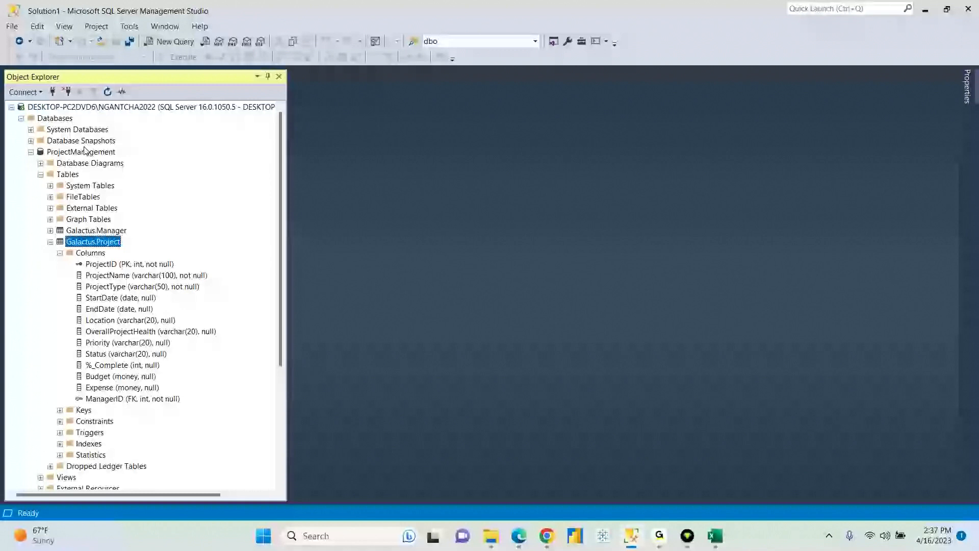
{"action": "left_click", "coordinate": [86, 164]}
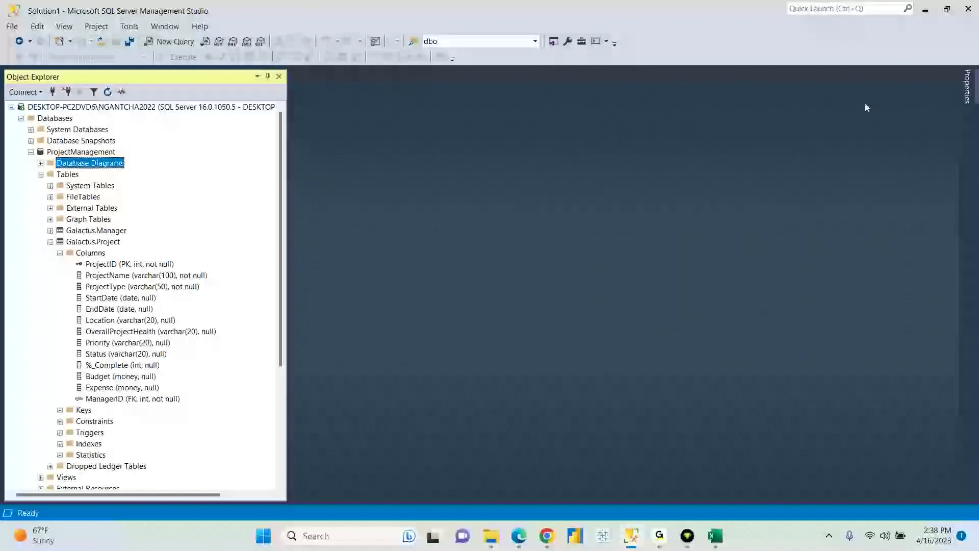
{"action": "left_click", "coordinate": [660, 537]}
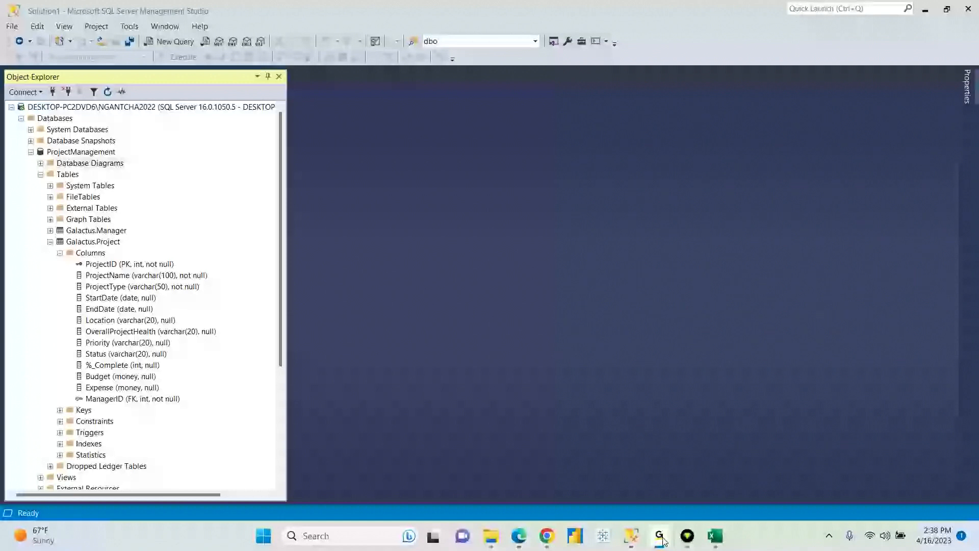
- Switch to Chrome showing page 4 of the Research Projects using GUI in SSMS PDF
{"action": "left_click", "coordinate": [661, 538]}
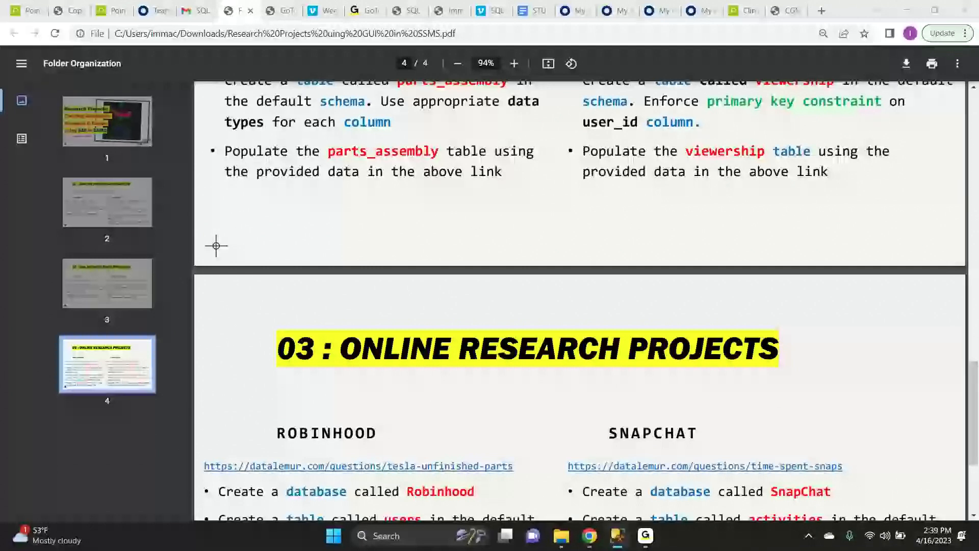
- Drag the other server's Management Studio window from the left edge over the PDF
{"action": "left_click_drag", "start_coordinate": [0, 26], "coordinate": [636, 86]}
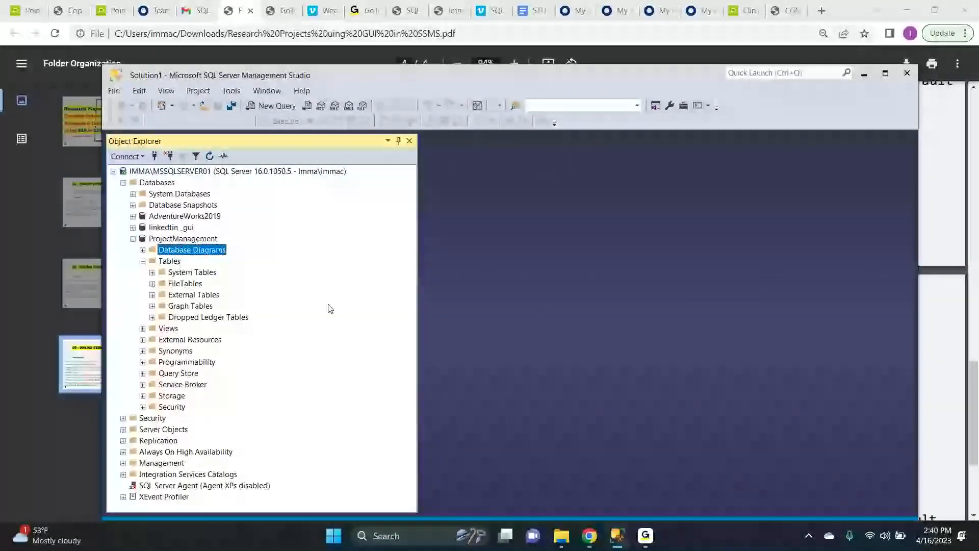
- Collapse and re-expand the ProjectManagement database, then select its Tables folder
{"action": "double_click", "coordinate": [184, 239]}
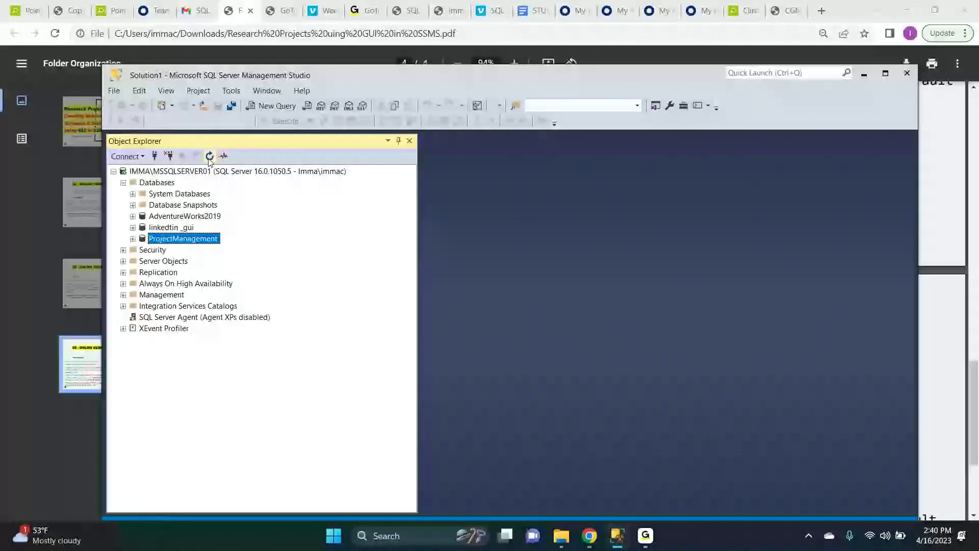
{"action": "left_click", "coordinate": [133, 238]}
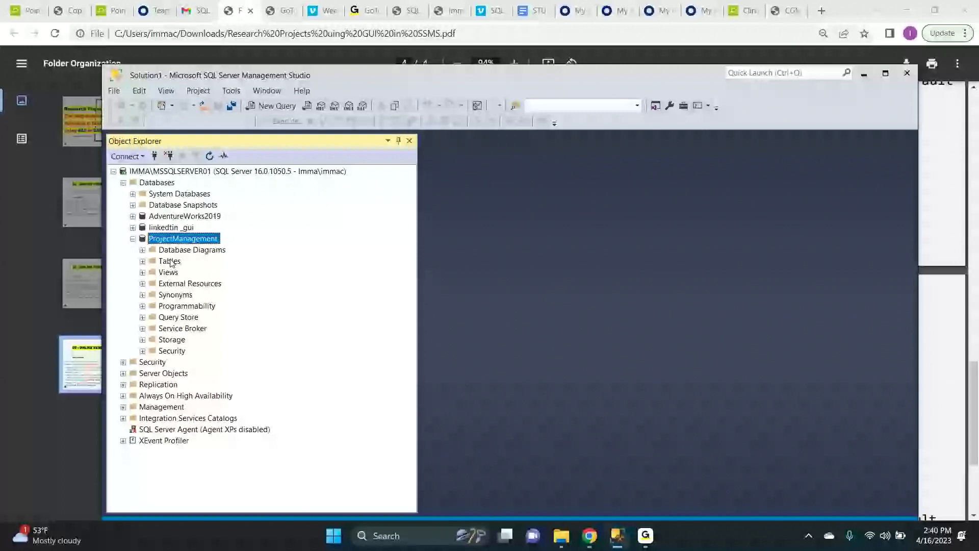
{"action": "left_click", "coordinate": [170, 262]}
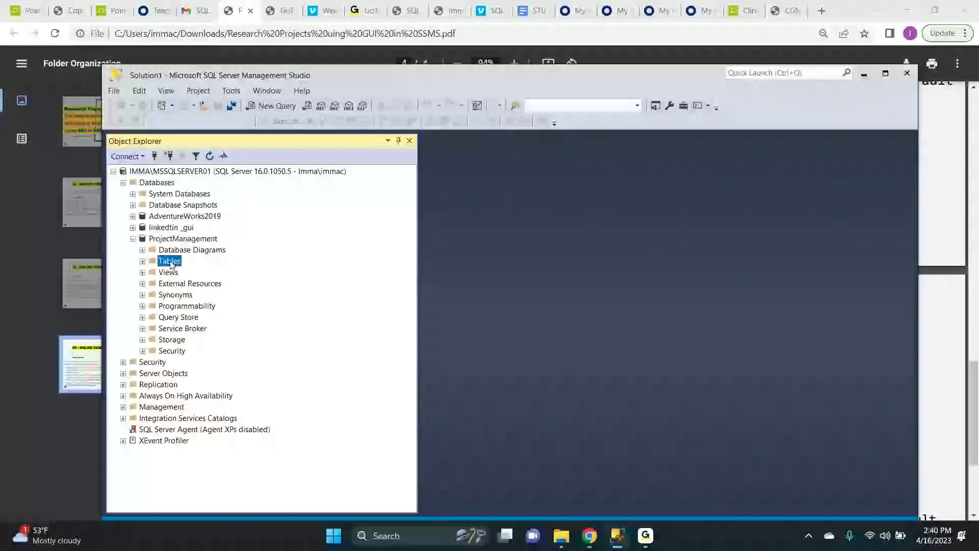
- Expand ProjectManagement's Tables folder to confirm it holds no user tables, then move Management Studio aside to reveal the research projects PDF
{"action": "right_click", "coordinate": [171, 264]}
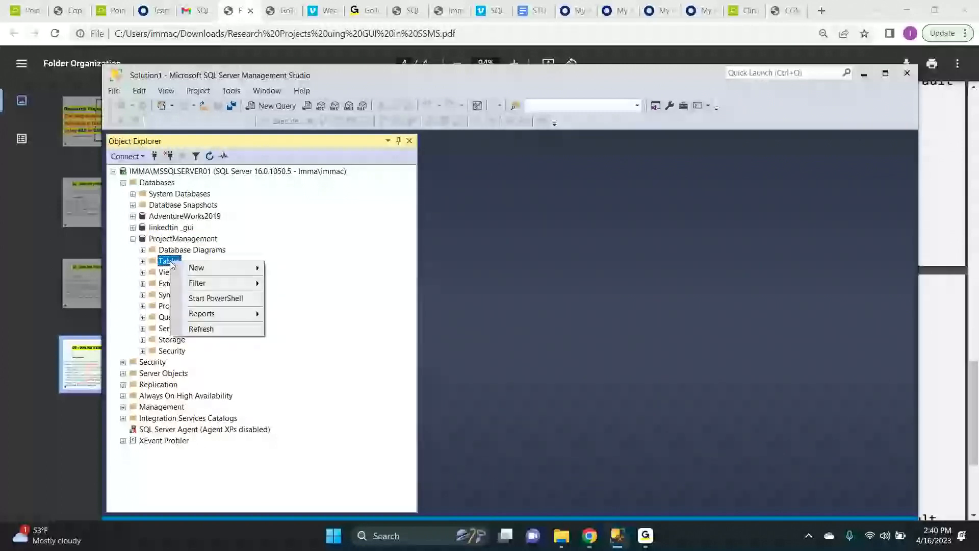
{"action": "left_click", "coordinate": [164, 264]}
{"action": "left_click", "coordinate": [142, 262]}
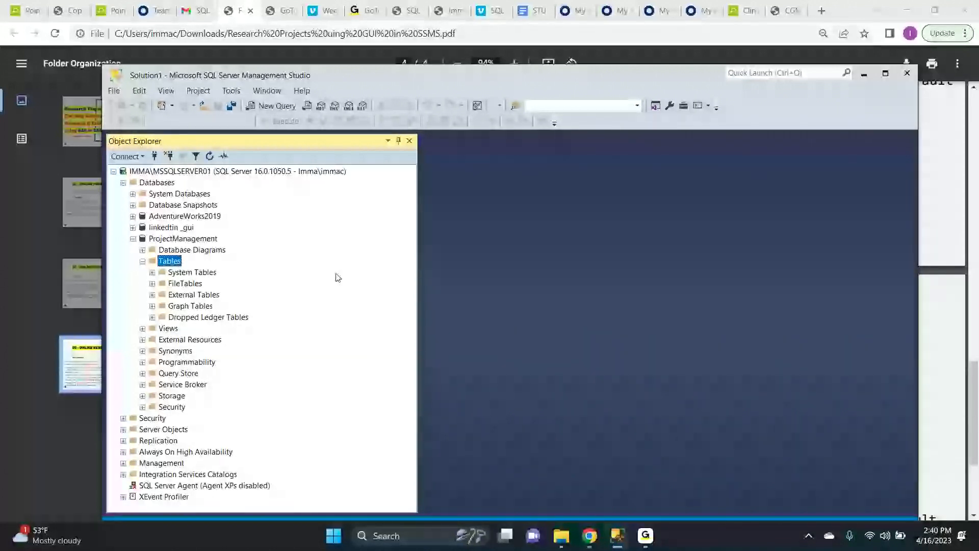
{"action": "double_click", "coordinate": [579, 84]}
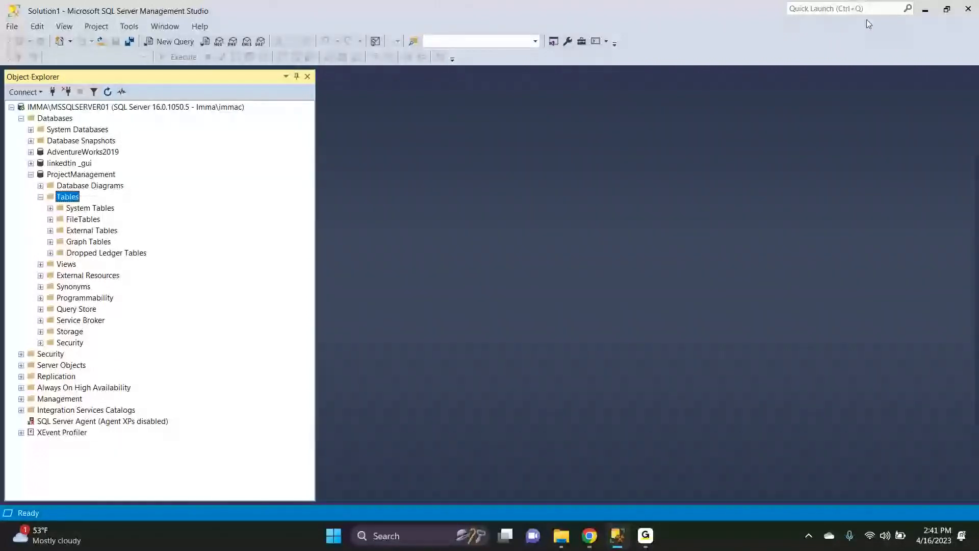
{"action": "left_click_drag", "start_coordinate": [667, 12], "coordinate": [0, 35]}
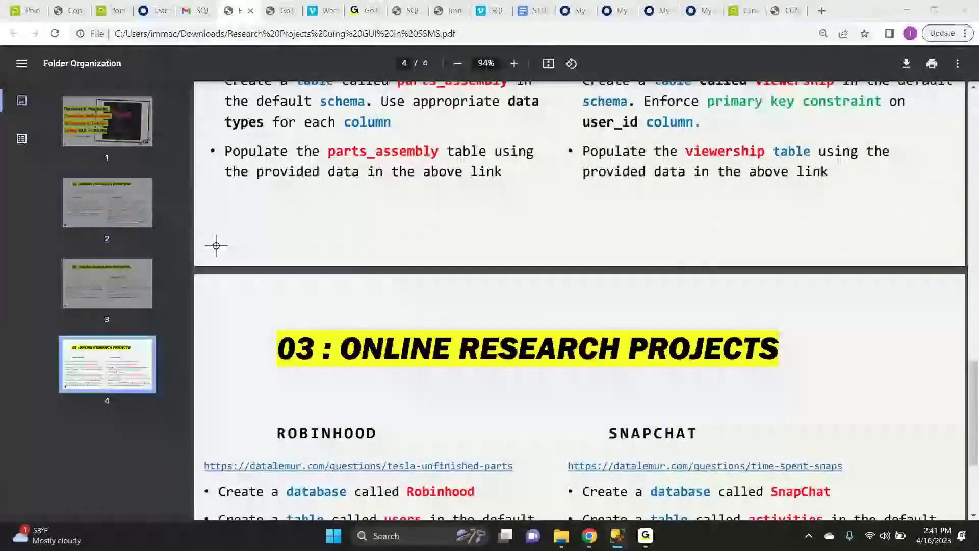